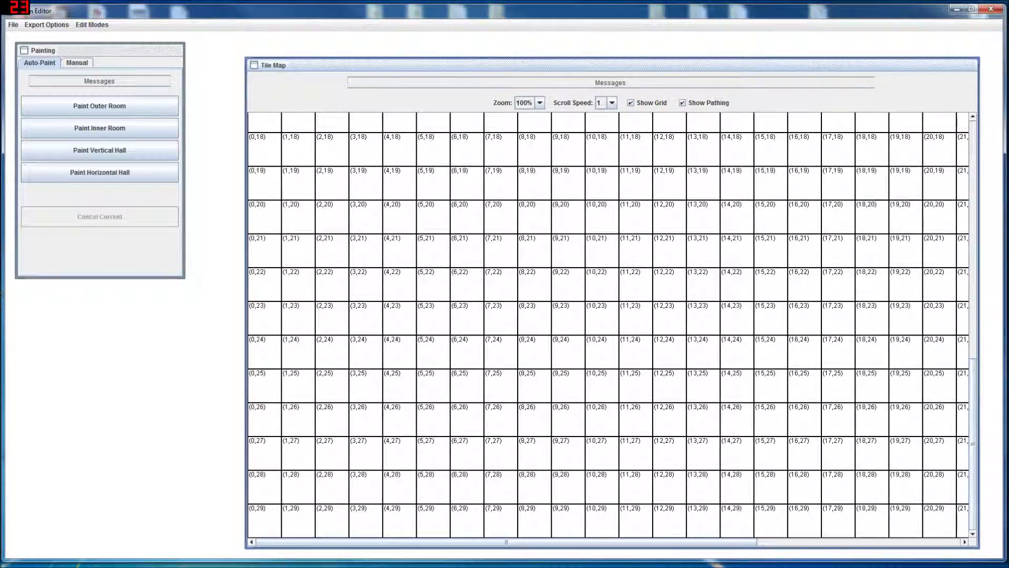
View the tile map at 50% and 75% zoom, and return it to 100%
{"action": "scroll", "coordinate": [609, 326], "scroll_direction": "up", "scroll_amount": 4}
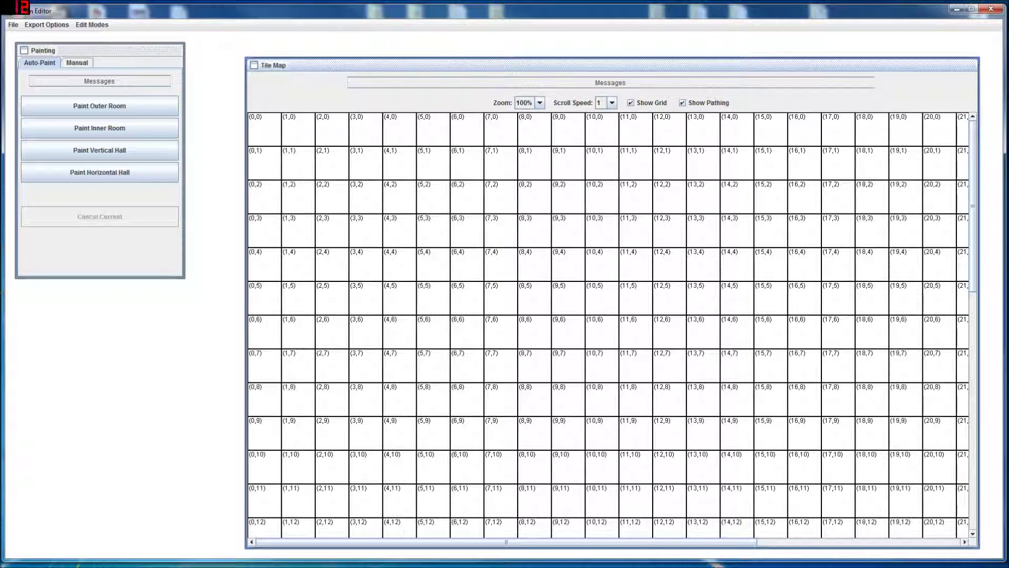
{"action": "left_click", "coordinate": [539, 103]}
{"action": "left_click", "coordinate": [529, 133]}
{"action": "scroll", "coordinate": [501, 326], "scroll_direction": "down", "scroll_amount": 8}
{"action": "scroll", "coordinate": [500, 326], "scroll_direction": "up", "scroll_amount": 6}
{"action": "left_click", "coordinate": [539, 102]}
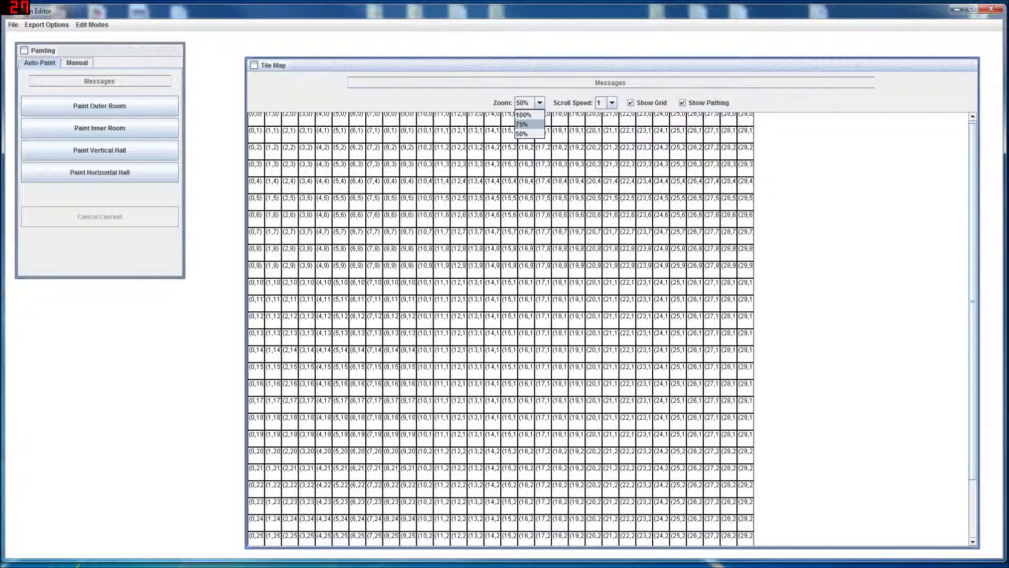
{"action": "left_click", "coordinate": [528, 124]}
{"action": "left_click", "coordinate": [540, 103]}
{"action": "key", "text": "Return"}
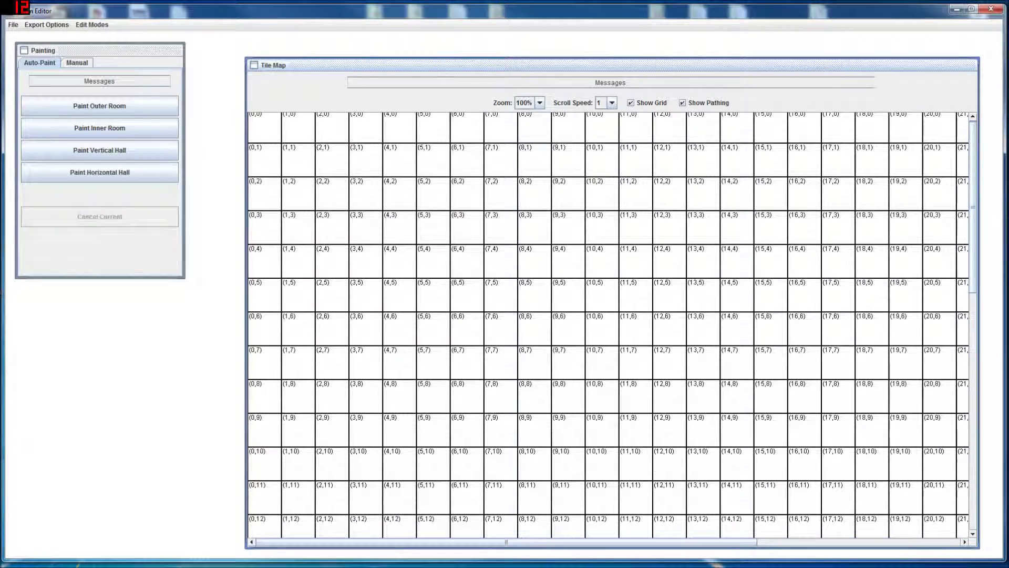
Test scrolling through the tile map at scroll speed 1
{"action": "left_click", "coordinate": [611, 103]}
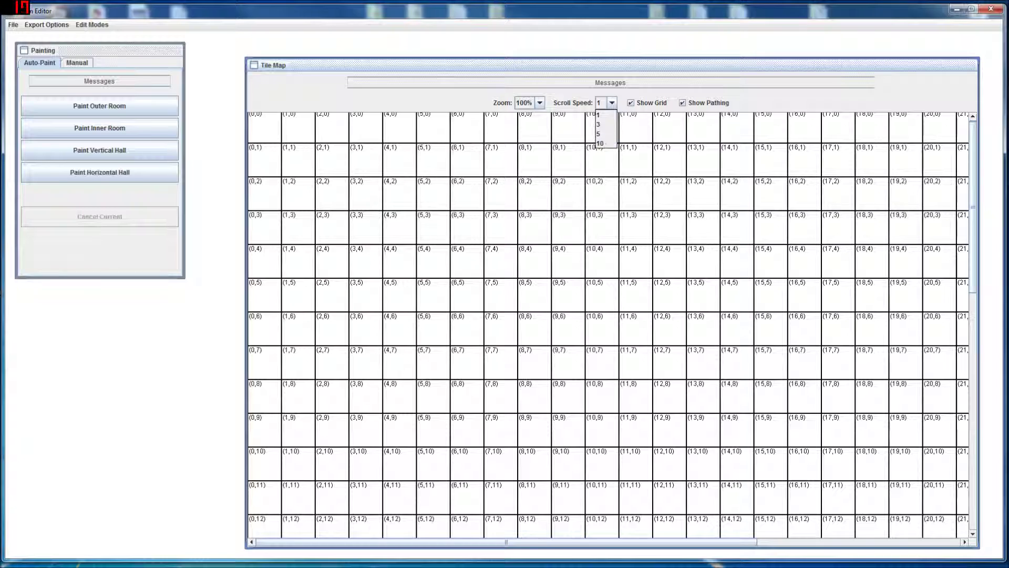
{"action": "left_click", "coordinate": [606, 114]}
{"action": "scroll", "coordinate": [610, 326], "scroll_direction": "down", "scroll_amount": 1}
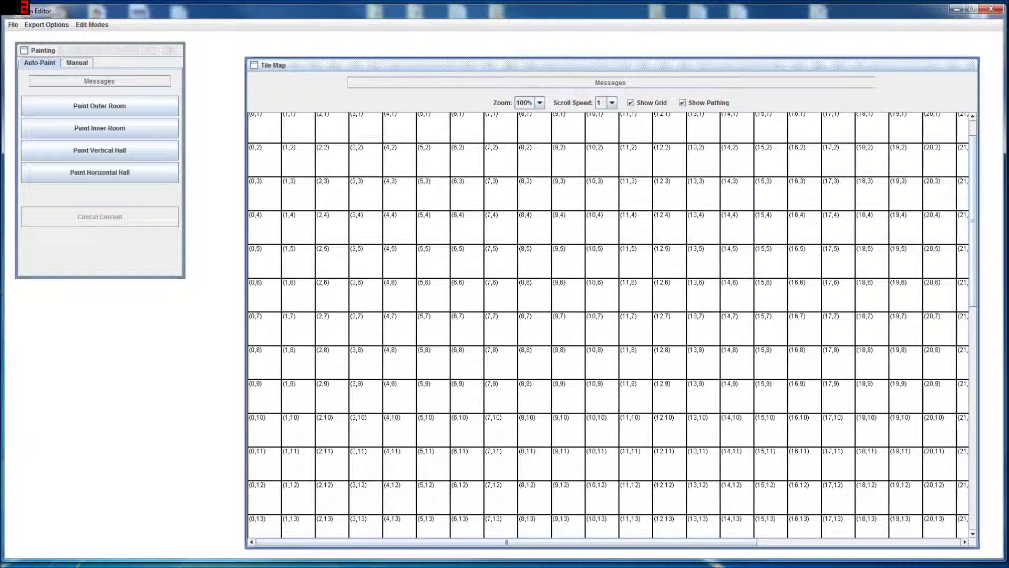
{"action": "scroll", "coordinate": [610, 326], "scroll_direction": "down", "scroll_amount": 1}
{"action": "scroll", "coordinate": [610, 325], "scroll_direction": "down", "scroll_amount": 2}
{"action": "scroll", "coordinate": [609, 325], "scroll_direction": "up", "scroll_amount": 4}
Test scrolling at speed 10, switch the scroll speed to 3, and restore it to 1
{"action": "left_click", "coordinate": [611, 103]}
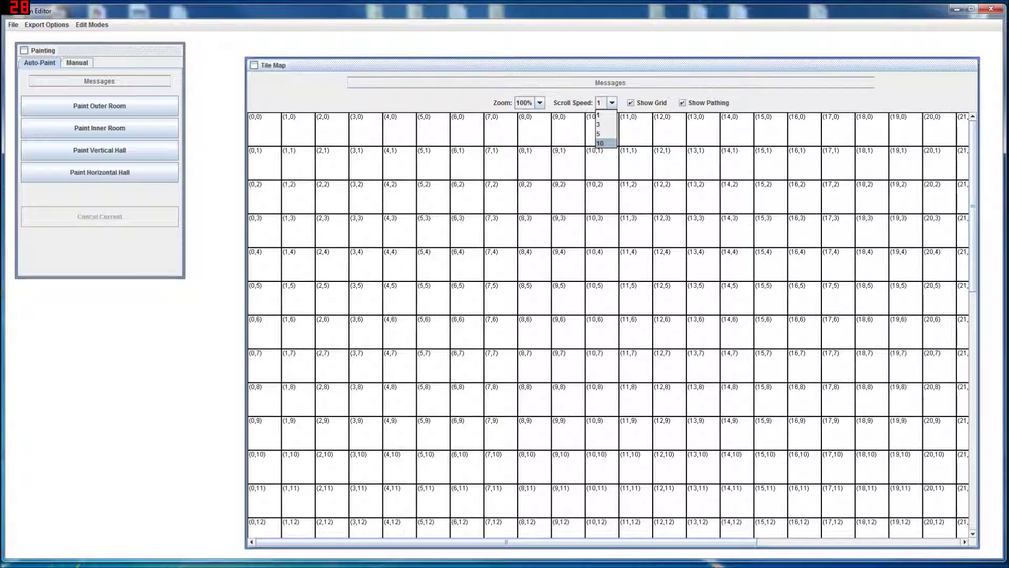
{"action": "left_click", "coordinate": [600, 143]}
{"action": "scroll", "coordinate": [600, 143], "scroll_direction": "down", "scroll_amount": 1}
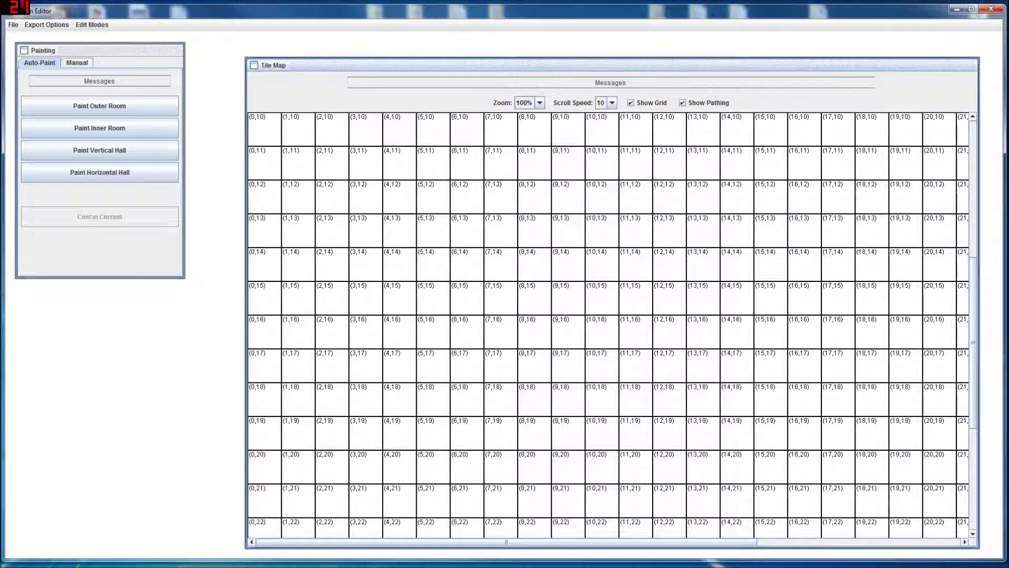
{"action": "scroll", "coordinate": [610, 326], "scroll_direction": "down", "scroll_amount": 1}
{"action": "scroll", "coordinate": [608, 325], "scroll_direction": "up", "scroll_amount": 2}
{"action": "left_click", "coordinate": [612, 103]}
{"action": "left_click", "coordinate": [605, 124]}
{"action": "left_click", "coordinate": [611, 103]}
{"action": "left_click", "coordinate": [599, 114]}
Toggle the tile map's grid display off and on again, and move the Painting window slightly lower
{"action": "left_click", "coordinate": [631, 102]}
{"action": "left_click", "coordinate": [630, 103]}
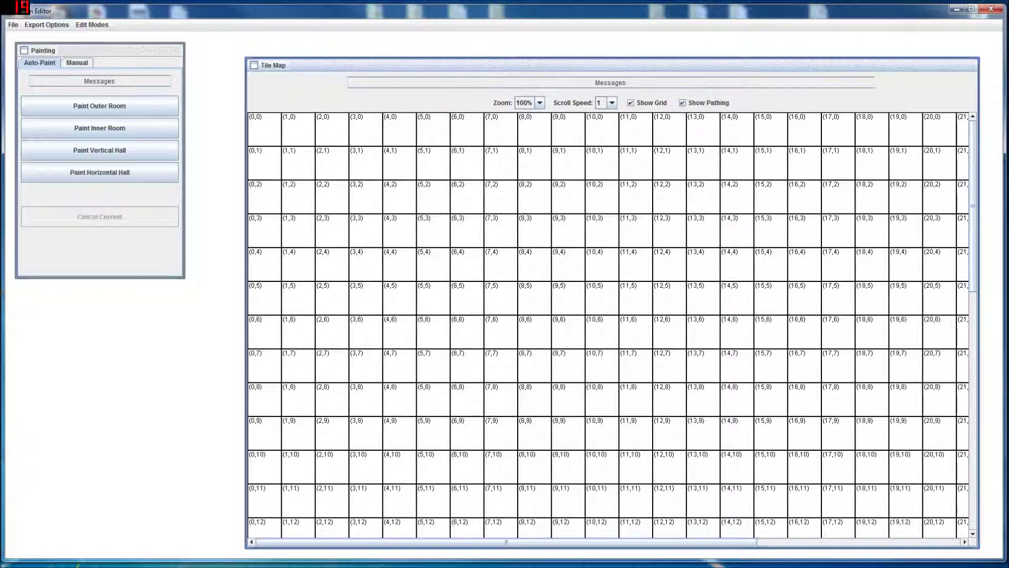
{"action": "left_click_drag", "start_coordinate": [100, 50], "coordinate": [104, 68]}
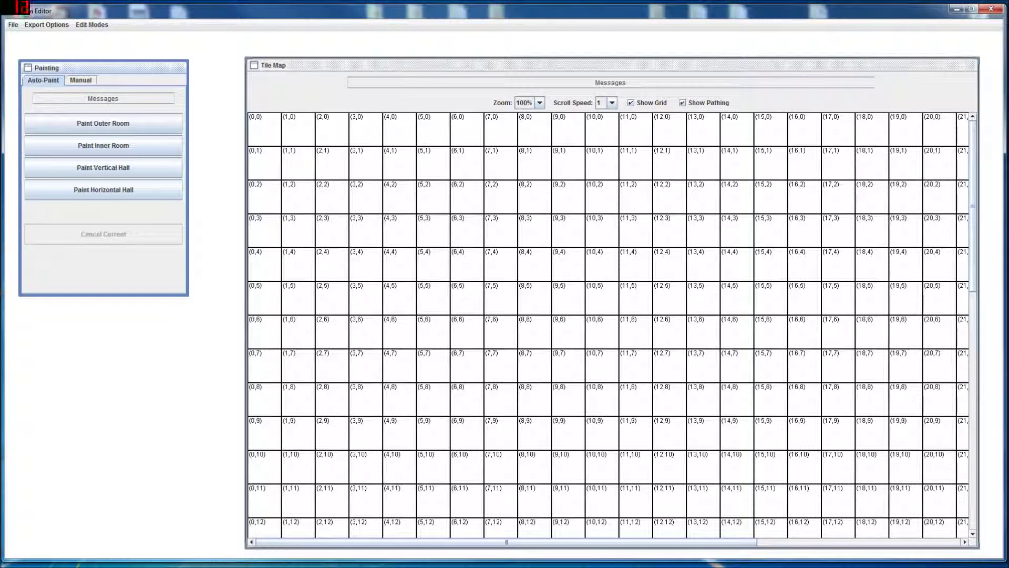
Auto-paint an outer room from tile (1,0) to (7,6) and an inner room from (8,0) to (14,6)
{"action": "left_click", "coordinate": [103, 123]}
{"action": "left_click", "coordinate": [264, 128]}
{"action": "left_click", "coordinate": [501, 332]}
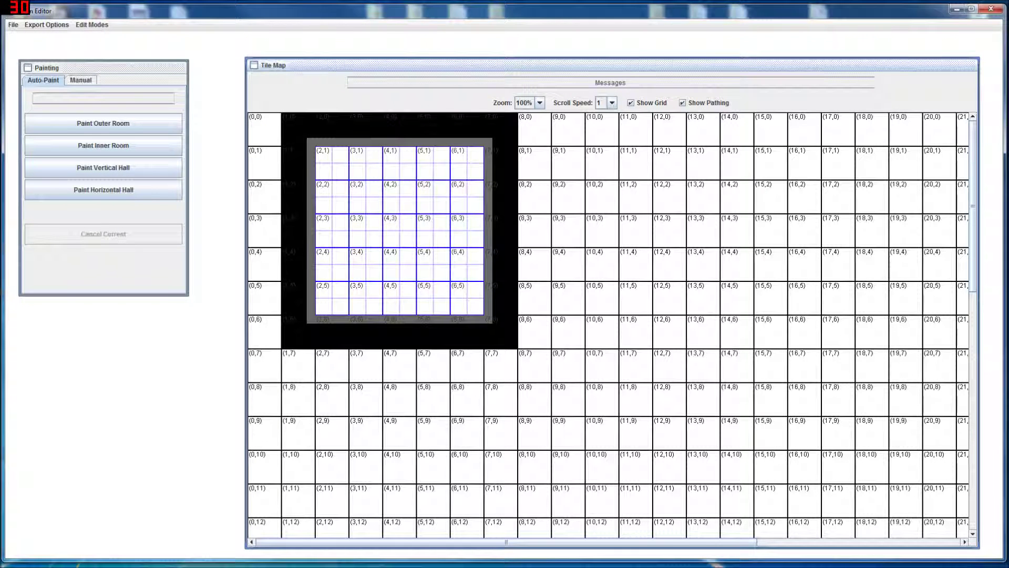
{"action": "left_click", "coordinate": [103, 145]}
{"action": "left_click", "coordinate": [535, 129]}
{"action": "left_click", "coordinate": [737, 333]}
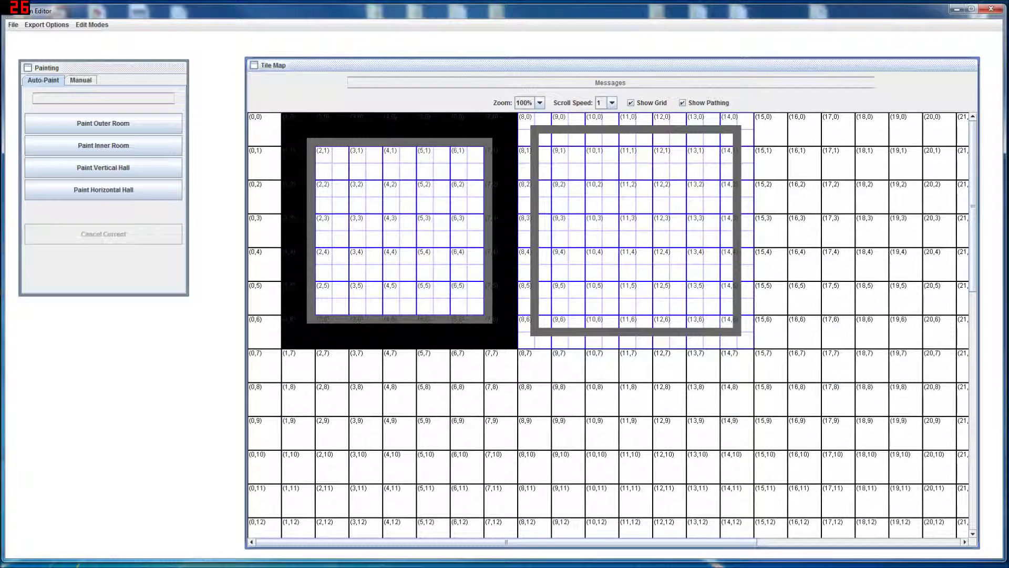
Auto-paint a vertical hall from tile (0,7) to (3,11) and a horizontal hall from (4,7) to (15,10)
{"action": "left_click", "coordinate": [103, 168]}
{"action": "left_click", "coordinate": [265, 365]}
{"action": "left_click", "coordinate": [366, 501]}
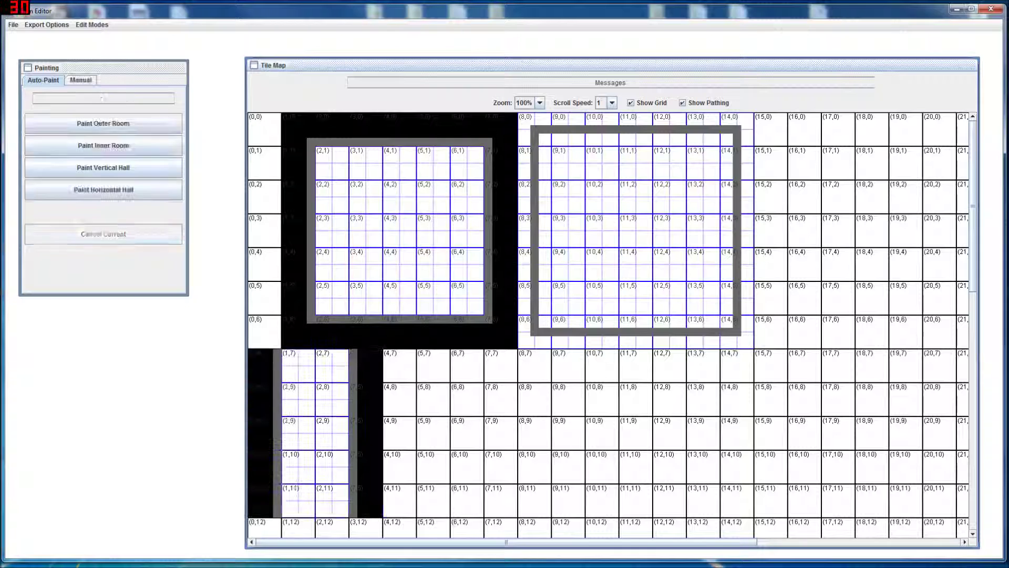
{"action": "left_click", "coordinate": [103, 189]}
{"action": "left_click", "coordinate": [399, 365]}
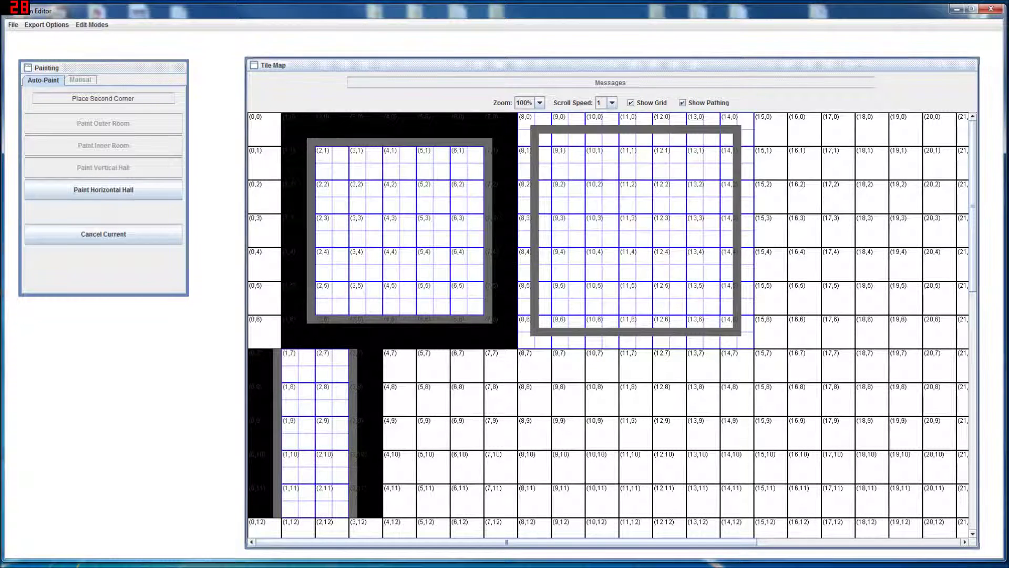
{"action": "left_click", "coordinate": [786, 483]}
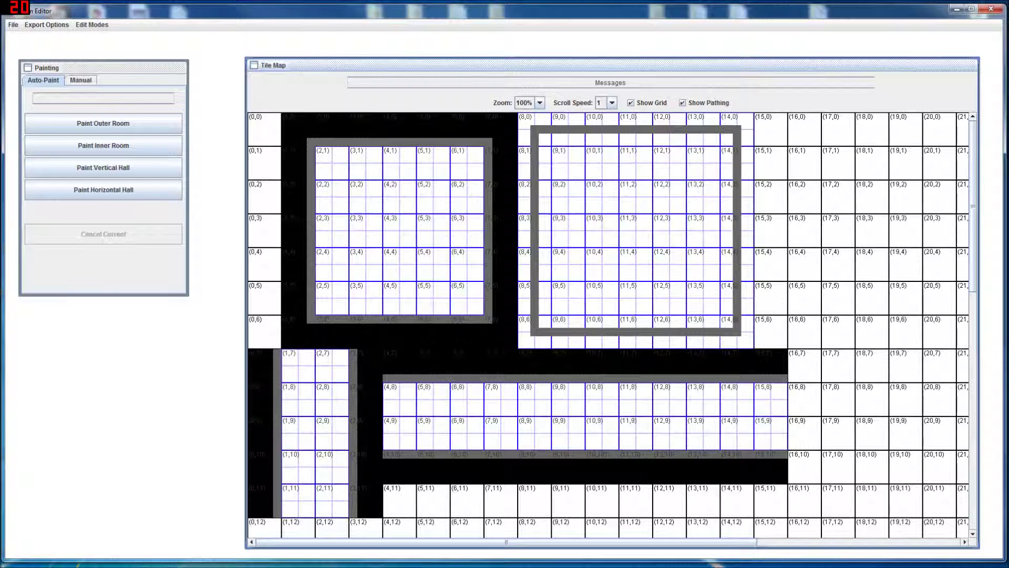
Set the map zoom to 50% and auto-paint a large outer room from tile (5,13) to (28,24)
{"action": "left_click", "coordinate": [531, 102]}
{"action": "left_click", "coordinate": [528, 130]}
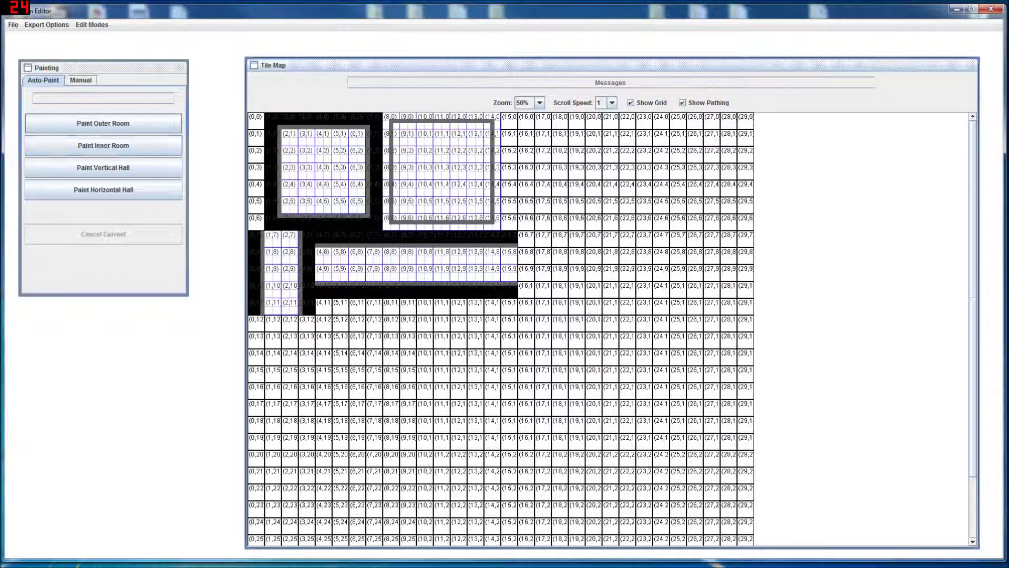
{"action": "left_click", "coordinate": [103, 123]}
{"action": "left_click", "coordinate": [526, 120]}
{"action": "left_click", "coordinate": [729, 526]}
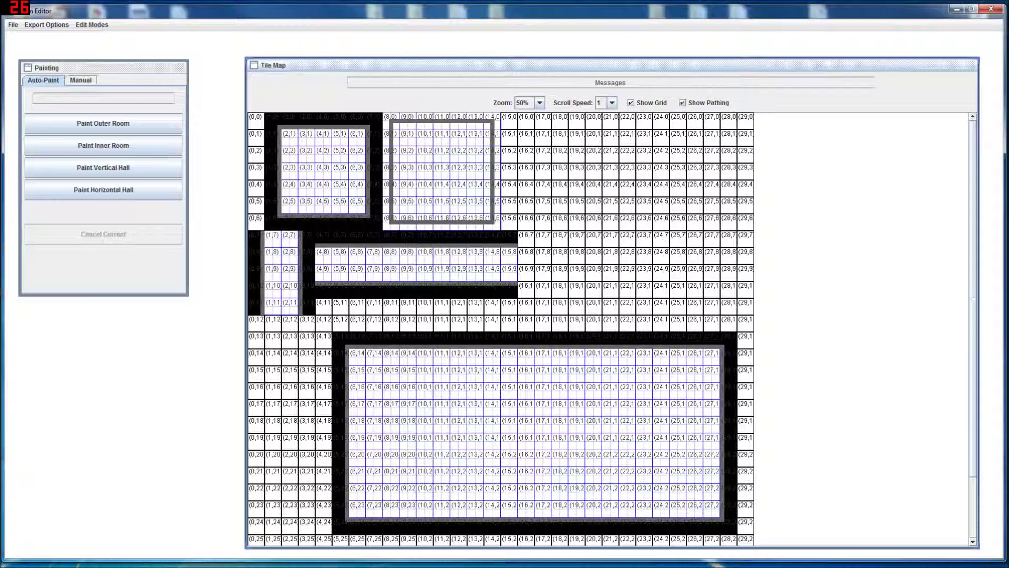
Auto-paint a horizontal hall inside the large outer room, from tile (8,17) to (25,21)
{"action": "left_click", "coordinate": [103, 189]}
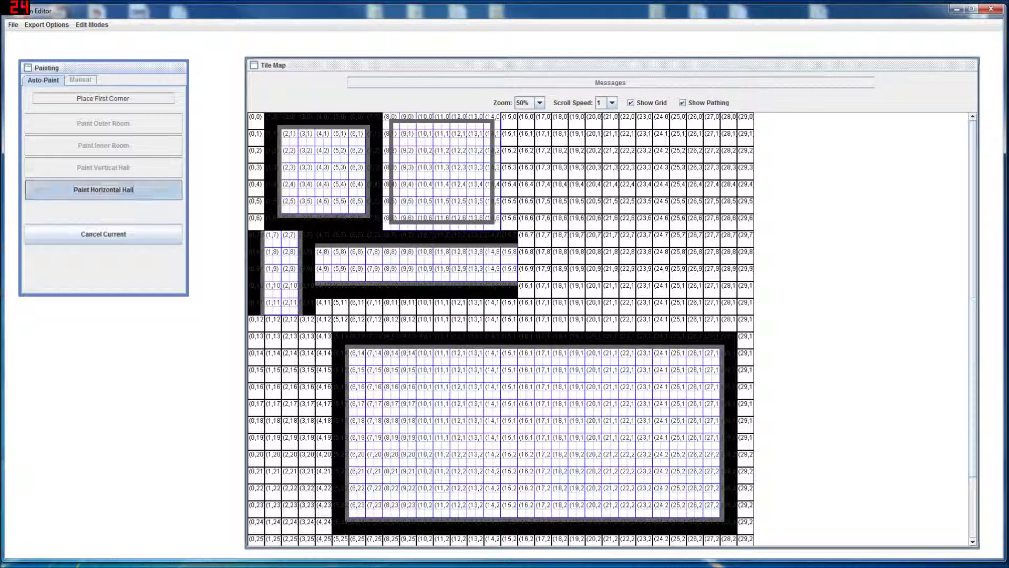
{"action": "left_click", "coordinate": [391, 407]}
{"action": "left_click", "coordinate": [678, 475]}
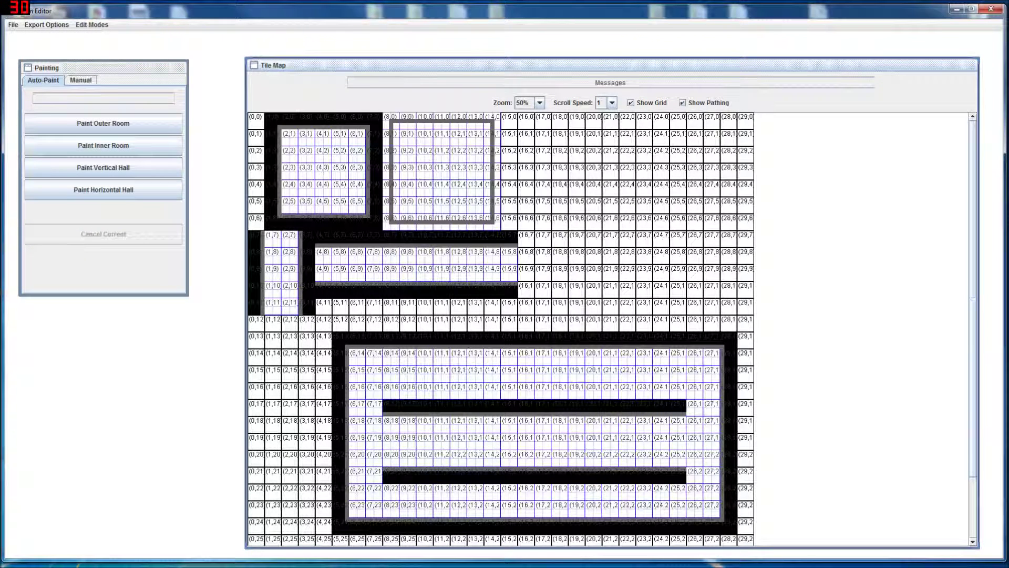
Auto-paint an inner room over the hall from tile (8,16) to (25,22), and turn off the grid display
{"action": "left_click", "coordinate": [103, 145]}
{"action": "left_click", "coordinate": [391, 387]}
{"action": "left_click", "coordinate": [678, 489]}
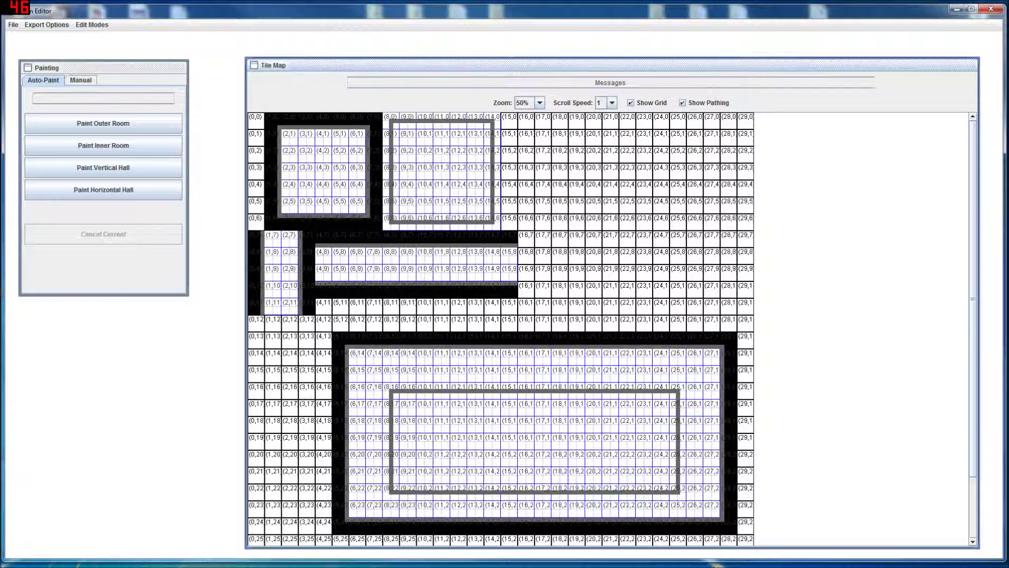
{"action": "left_click", "coordinate": [631, 103]}
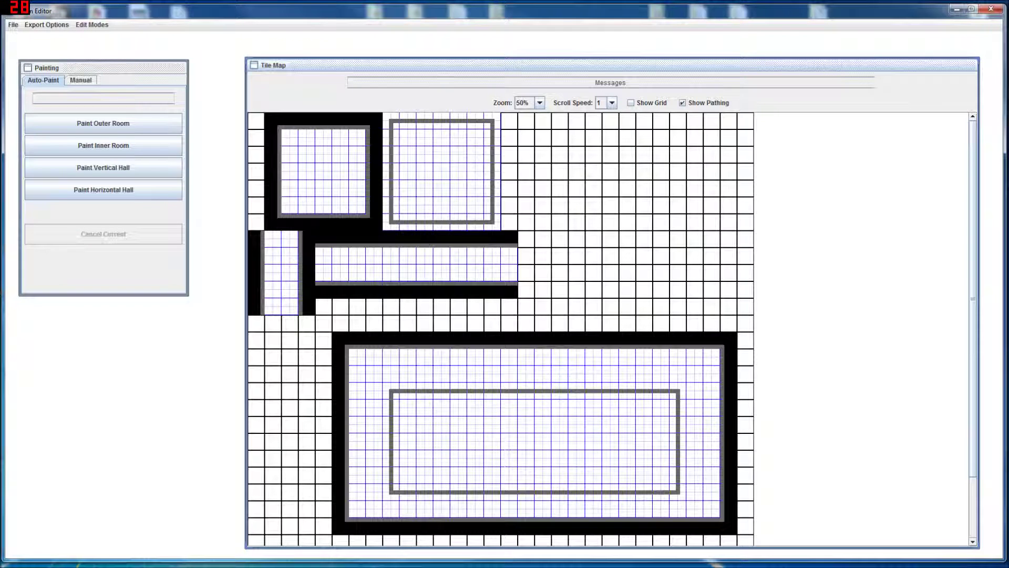
Switch to manual tile painting and set the map zoom to 100%
{"action": "left_click", "coordinate": [80, 80]}
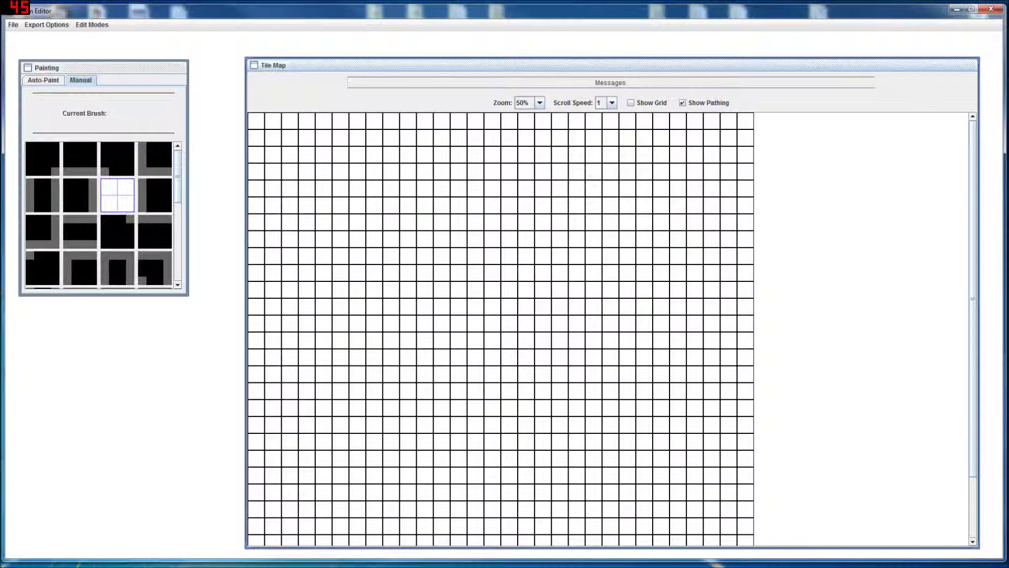
{"action": "left_click", "coordinate": [539, 102]}
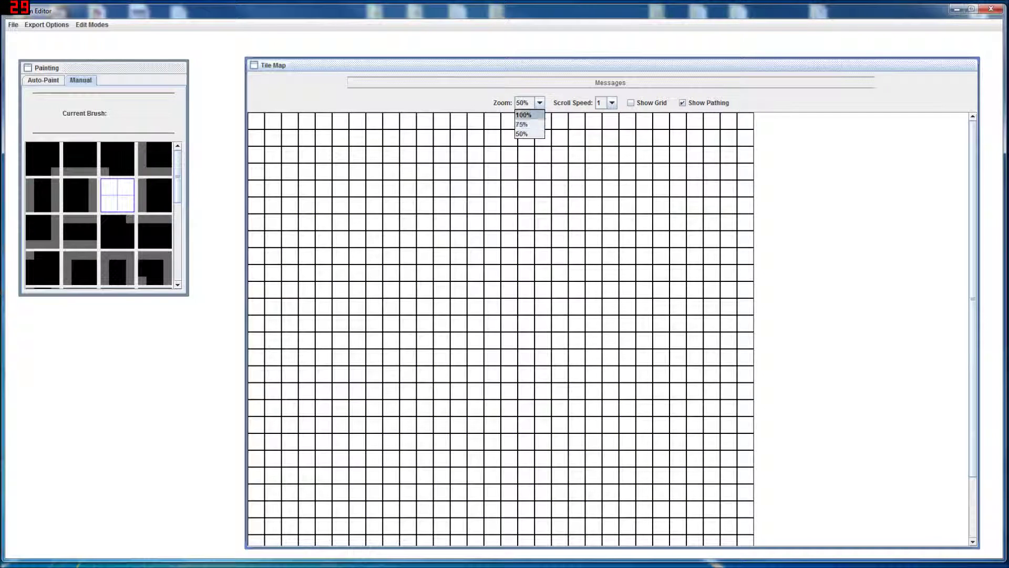
{"action": "left_click", "coordinate": [523, 114]}
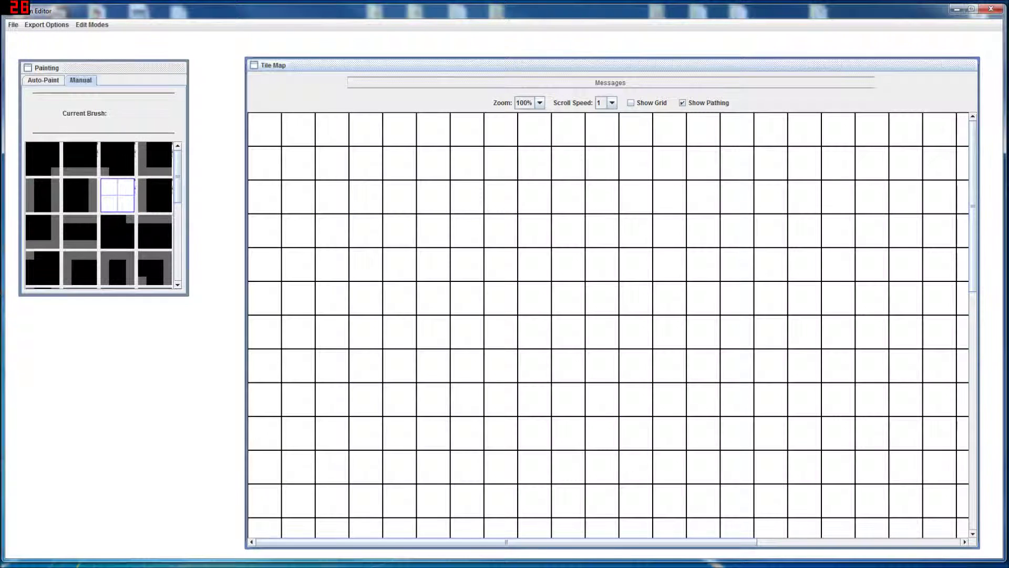
Paint a seven-tile top wall with corner tiles at both ends, starting at the map's first tile, and fill a 5 by 4 floor beneath it
{"action": "left_click", "coordinate": [265, 128]}
{"action": "left_click", "coordinate": [80, 158]}
{"action": "left_click_drag", "start_coordinate": [298, 129], "coordinate": [433, 128]}
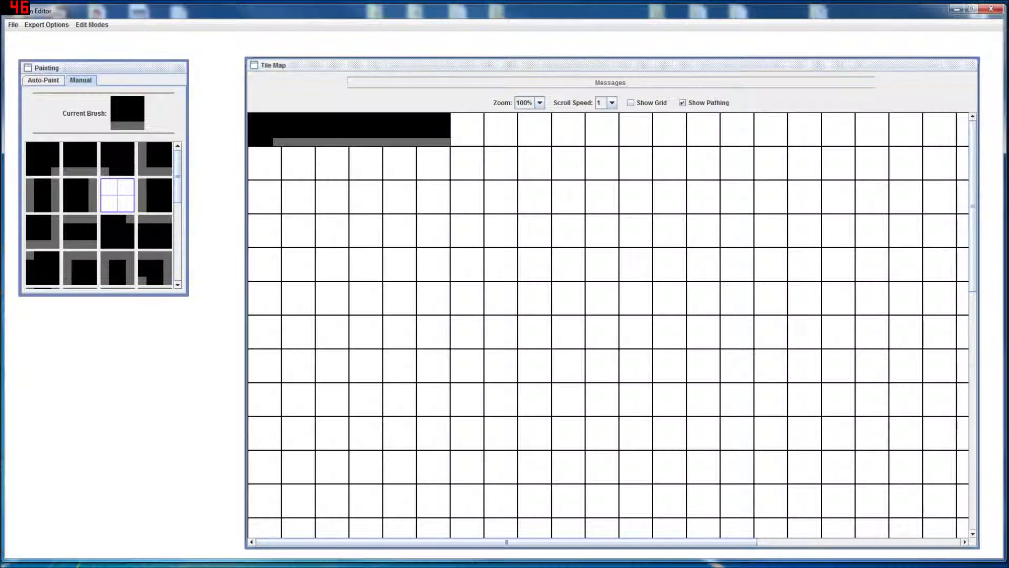
{"action": "left_click", "coordinate": [117, 158]}
{"action": "left_click", "coordinate": [466, 129]}
{"action": "left_click", "coordinate": [117, 195]}
{"action": "left_click_drag", "start_coordinate": [298, 163], "coordinate": [433, 264]}
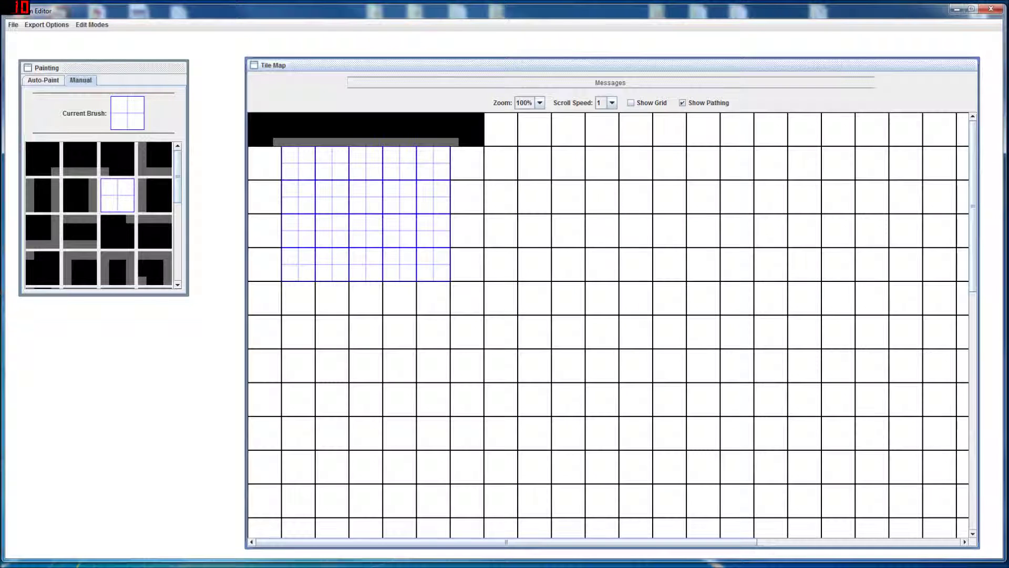
Paint the right, left and bottom wall tiles around the 5 by 4 floor, leaving the two lower corners empty
{"action": "left_click", "coordinate": [155, 195]}
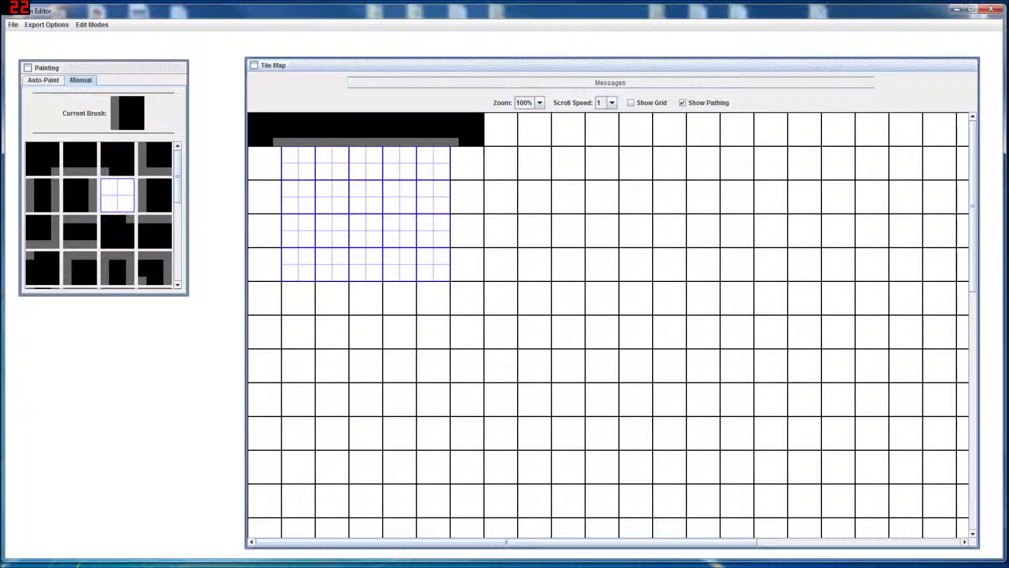
{"action": "left_click_drag", "start_coordinate": [467, 163], "coordinate": [467, 265]}
{"action": "left_click", "coordinate": [80, 195]}
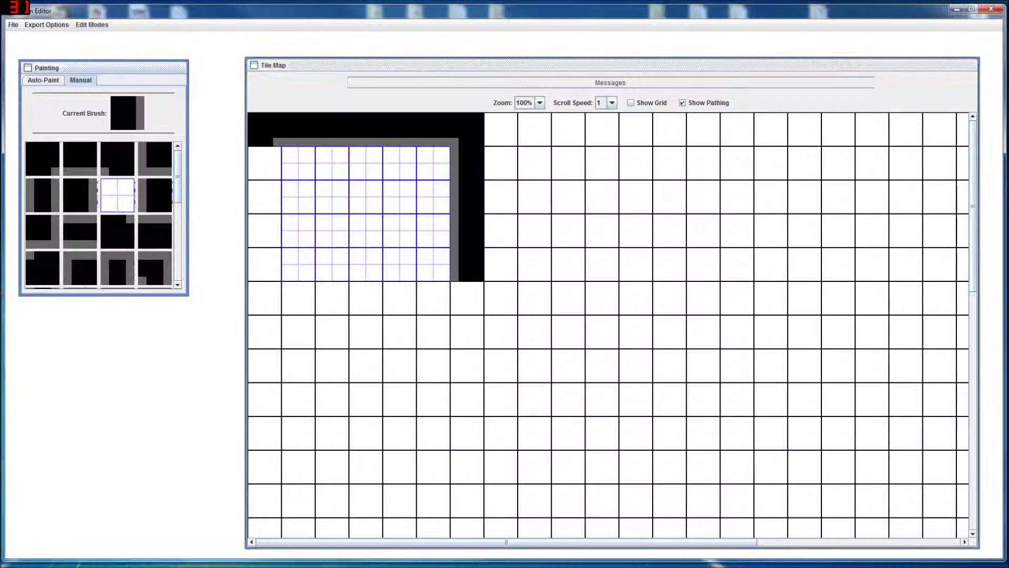
{"action": "left_click_drag", "start_coordinate": [264, 163], "coordinate": [264, 265]}
{"action": "left_click", "coordinate": [155, 231]}
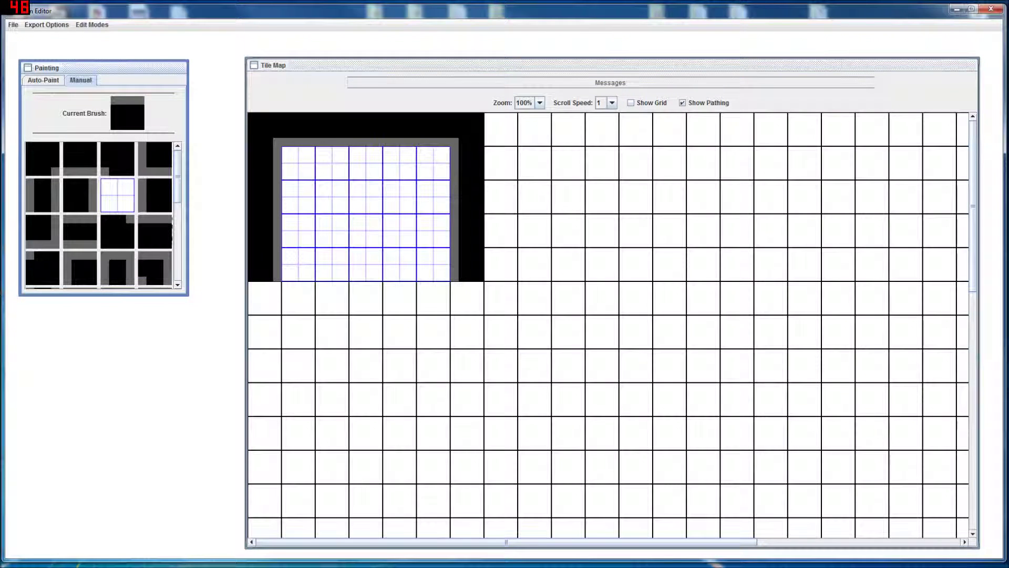
{"action": "left_click_drag", "start_coordinate": [298, 298], "coordinate": [433, 298]}
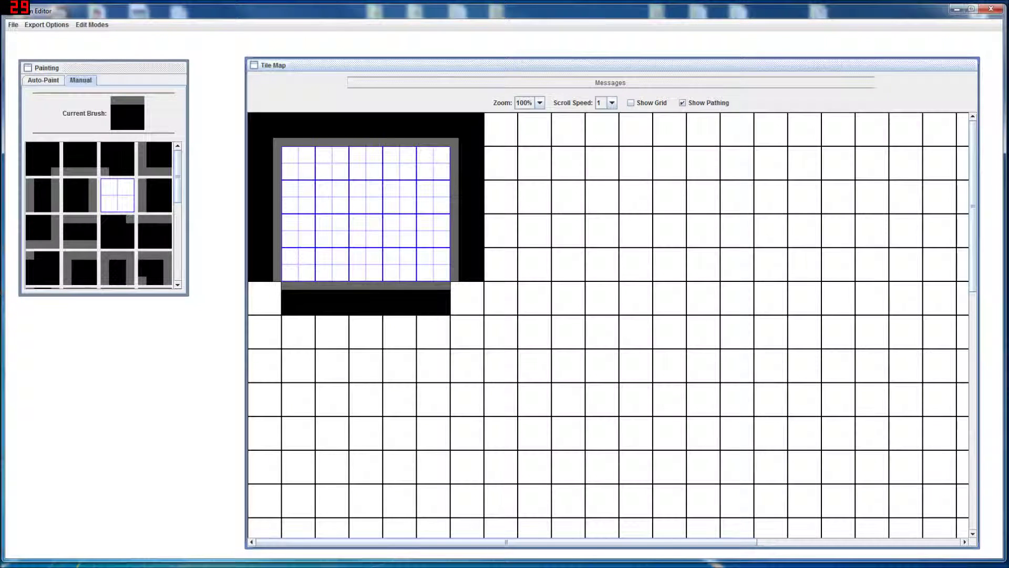
Try painting the bottom wall tile across twelve tiles from the map's left edge, and undo the stroke
{"action": "left_click_drag", "start_coordinate": [265, 298], "coordinate": [636, 298]}
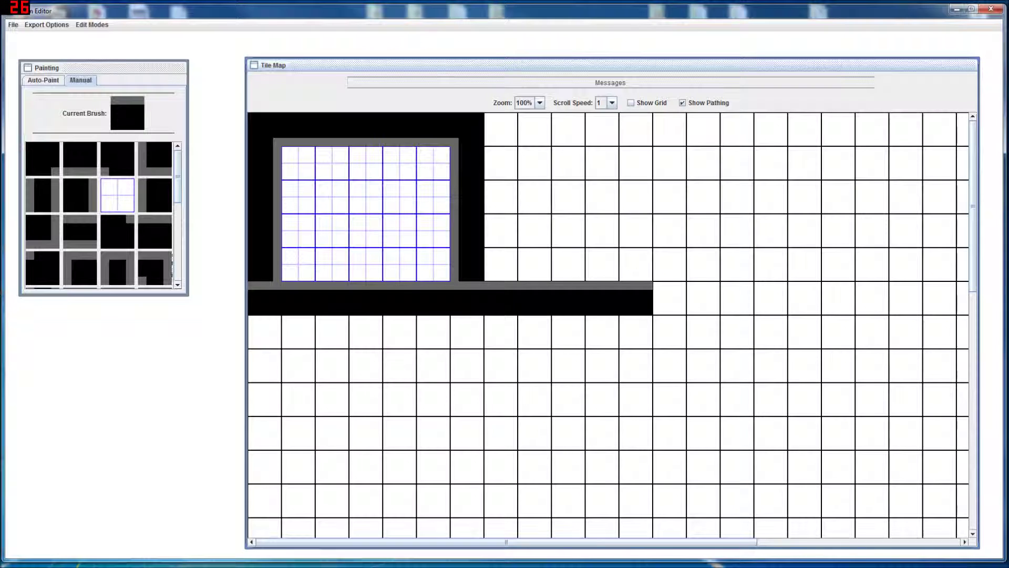
{"action": "right_click", "coordinate": [264, 298]}
{"action": "key", "text": "ctrl+z"}
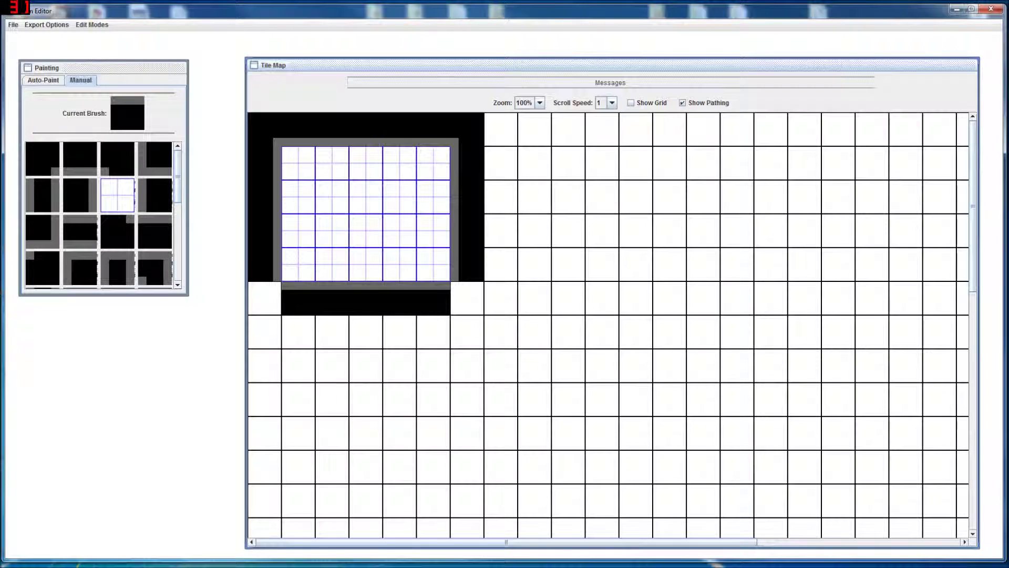
Place the matching corner tile at the room's lower-left corner
{"action": "left_click", "coordinate": [117, 232]}
{"action": "left_click", "coordinate": [265, 298]}
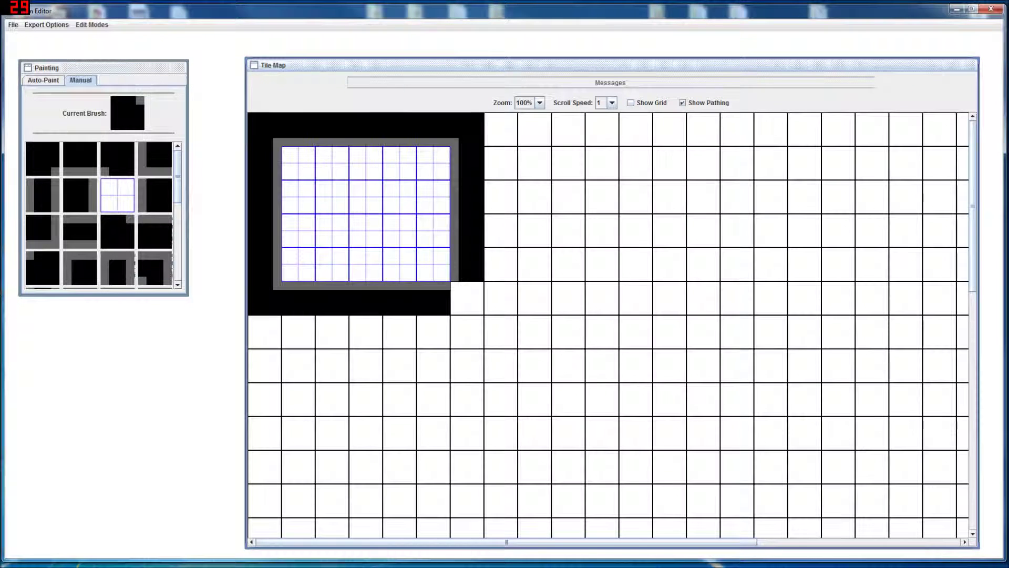
Undo repeatedly to remove most of the bottom wall, the lower right wall and the adjoining floor tiles
{"action": "key", "text": "ctrl+z"}
{"action": "key", "text": "ctrl+z"}
{"action": "key", "text": "ctrl+z"}
{"action": "key", "text": "ctrl+z"}
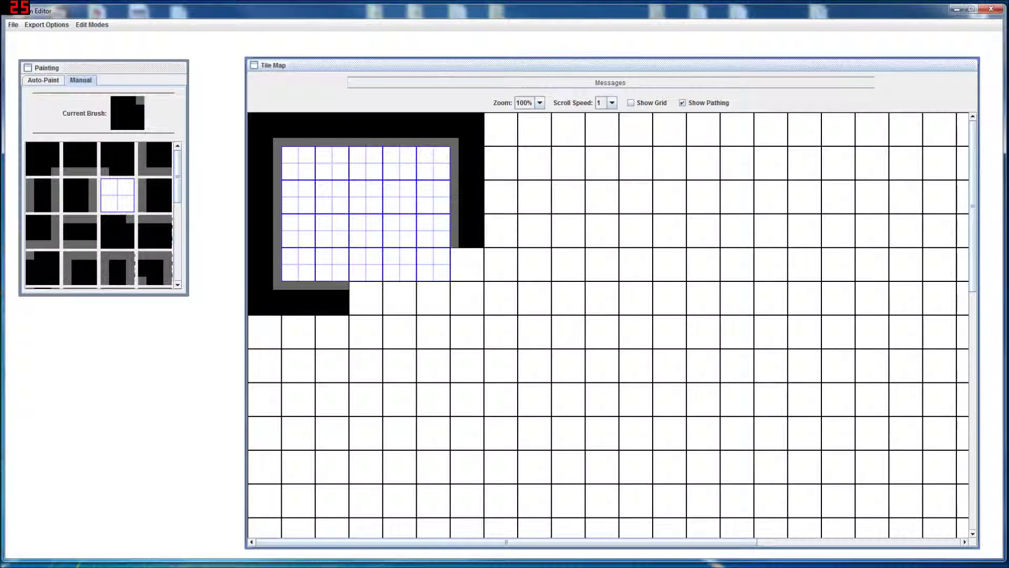
{"action": "key", "text": "ctrl+z"}
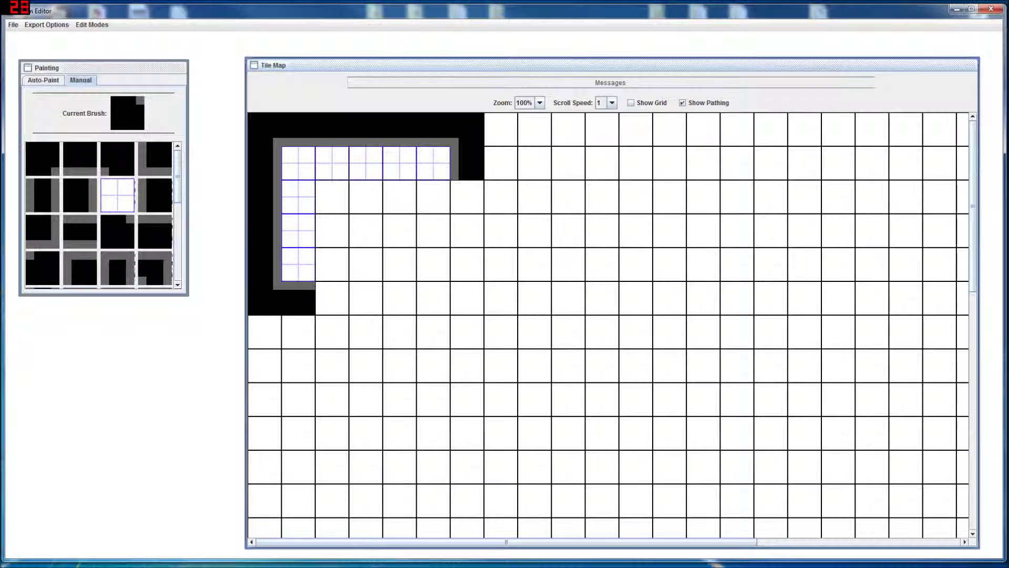
Fill an area 8 tiles wide and 6 tiles high with floor, starting at the room's upper-left interior tile
{"action": "left_click", "coordinate": [117, 195]}
{"action": "left_click", "coordinate": [331, 197]}
{"action": "left_click_drag", "start_coordinate": [298, 163], "coordinate": [534, 332]}
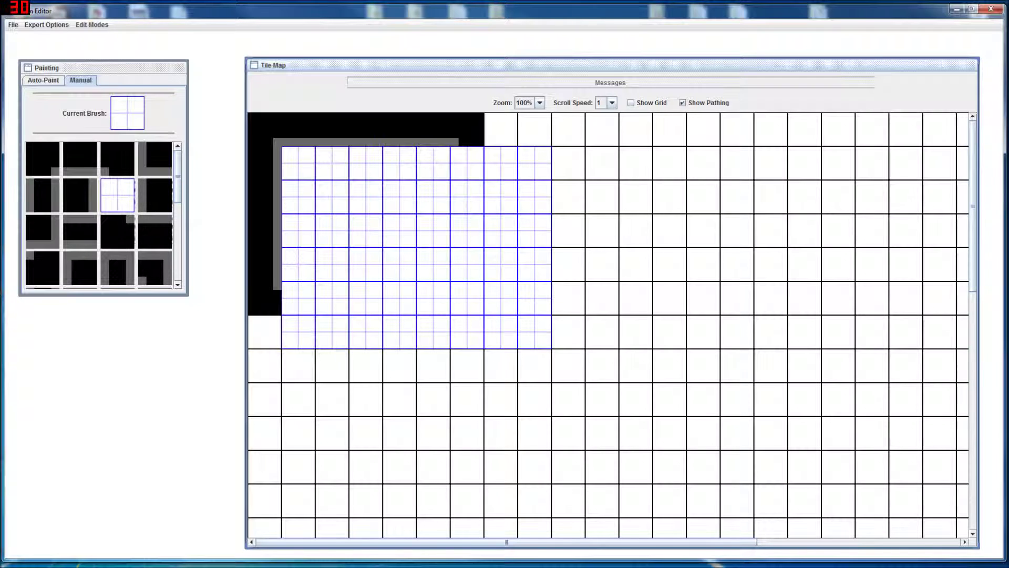
Auto-paint an outer room 12 tiles wide and 9 tiles high from the map's upper-left tile
{"action": "left_click", "coordinate": [43, 79]}
{"action": "left_click", "coordinate": [103, 123]}
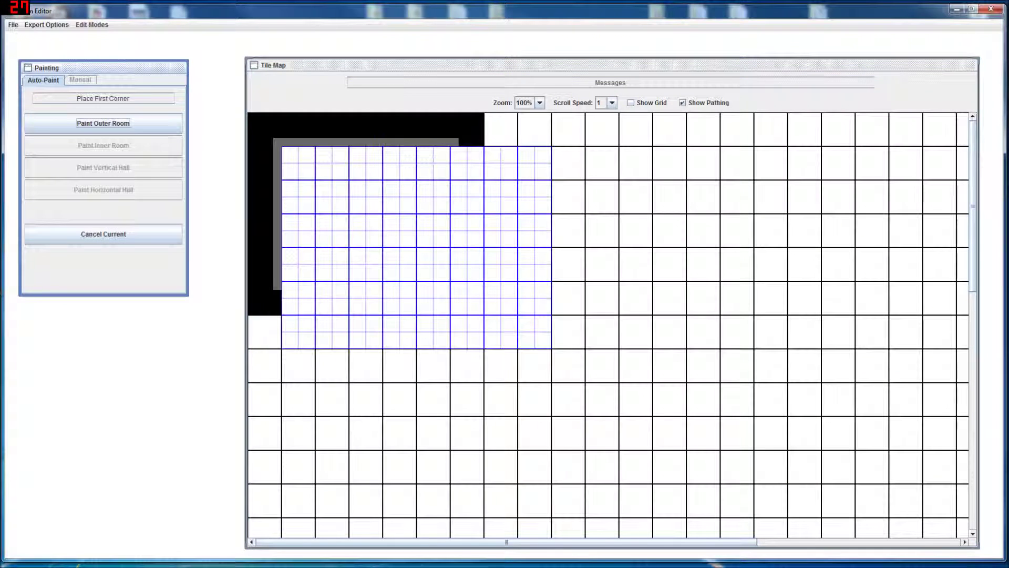
{"action": "left_click", "coordinate": [264, 129]}
{"action": "left_click", "coordinate": [636, 399]}
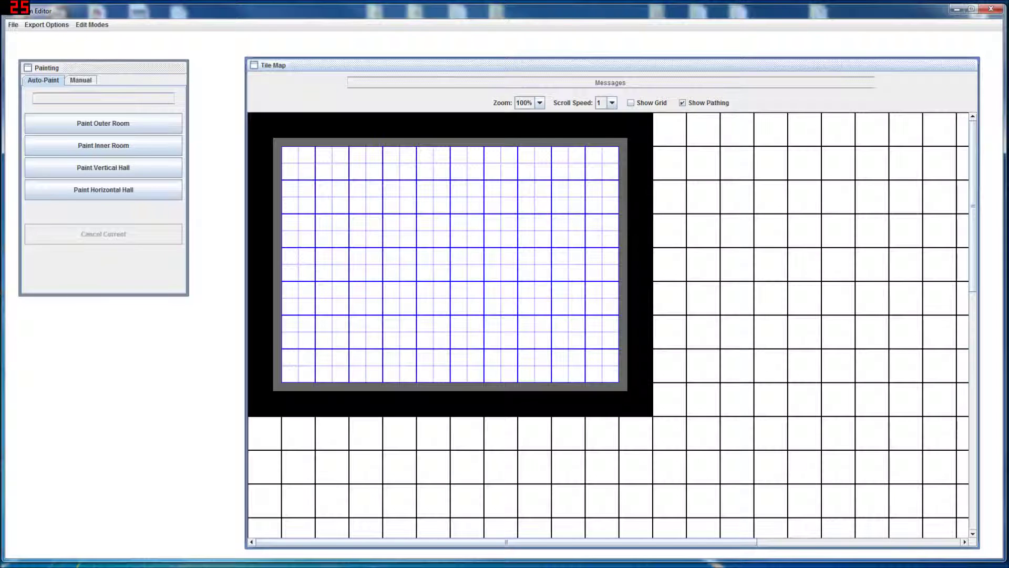
Clear four tiles of the room's right wall, in the third through sixth rows
{"action": "left_click", "coordinate": [636, 265]}
{"action": "left_click", "coordinate": [636, 298]}
{"action": "left_click", "coordinate": [636, 231]}
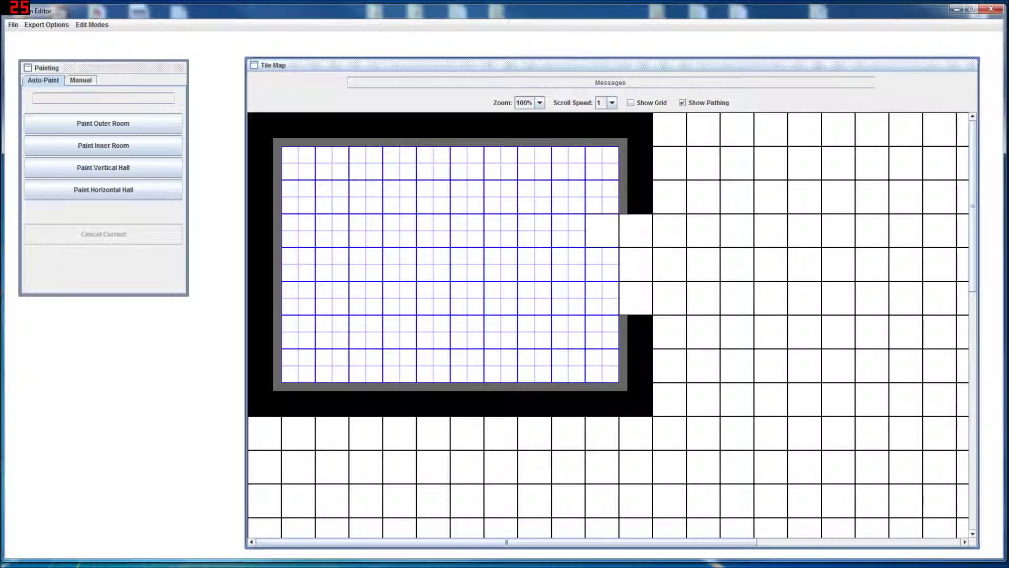
{"action": "left_click", "coordinate": [636, 197]}
Manually place matching wall corner tiles at the upper and lower ends of the gap in the right wall
{"action": "left_click", "coordinate": [80, 79]}
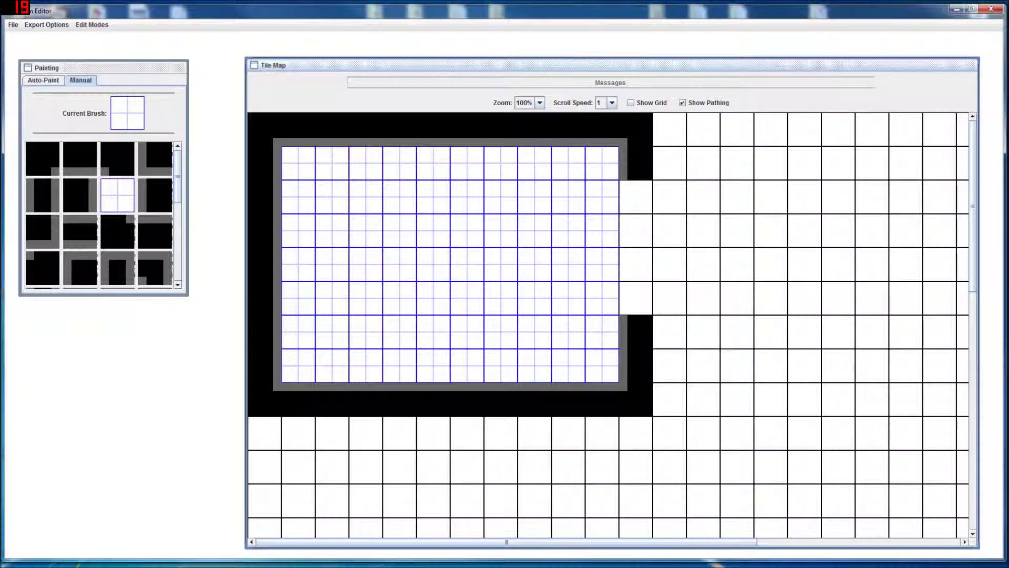
{"action": "left_click", "coordinate": [155, 158]}
{"action": "left_click", "coordinate": [636, 197]}
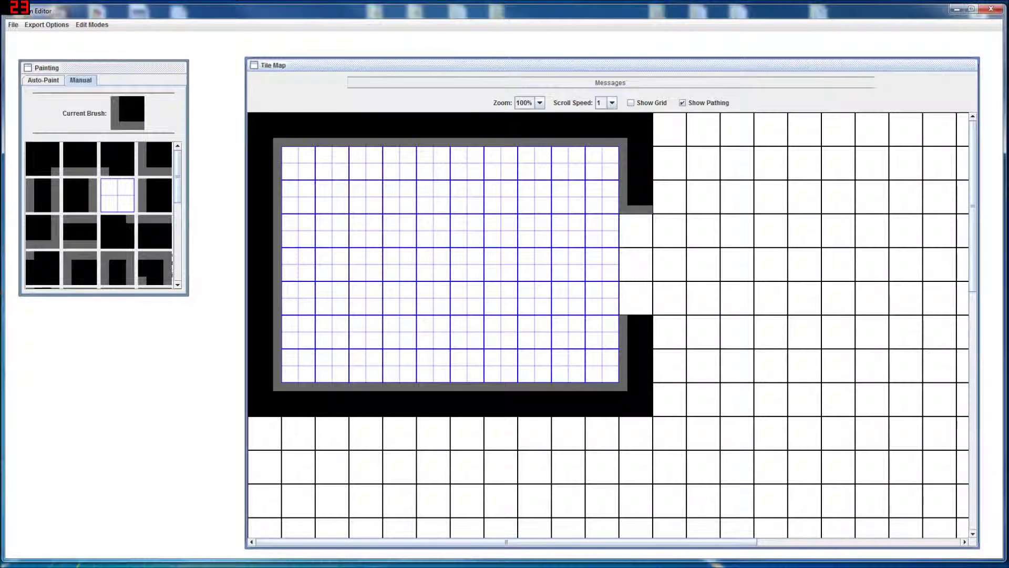
{"action": "scroll", "coordinate": [99, 215], "scroll_direction": "down", "scroll_amount": 1}
{"action": "scroll", "coordinate": [98, 215], "scroll_direction": "down", "scroll_amount": 5}
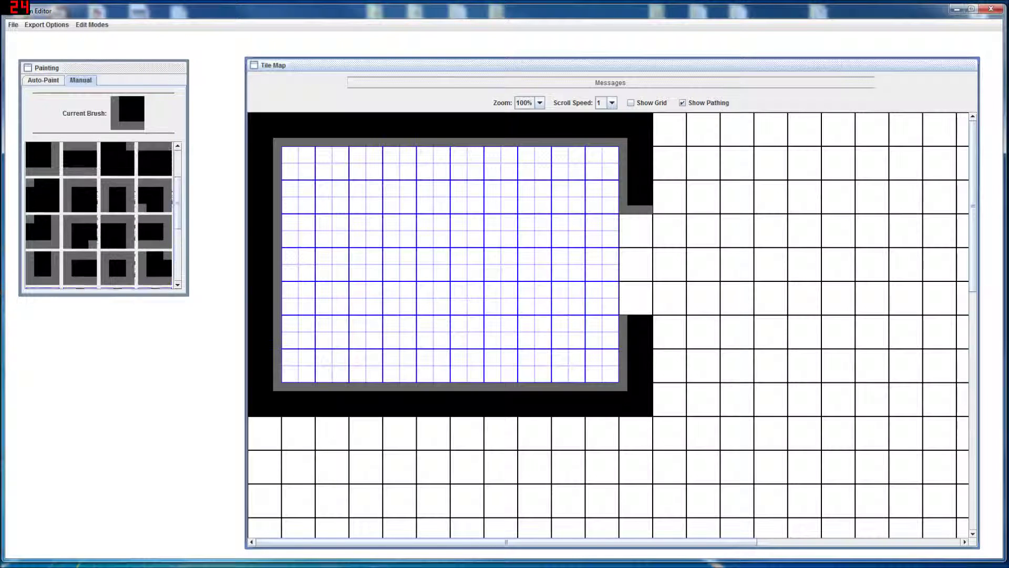
{"action": "scroll", "coordinate": [99, 215], "scroll_direction": "up", "scroll_amount": 1}
{"action": "left_click", "coordinate": [80, 209]}
{"action": "left_click", "coordinate": [635, 298]}
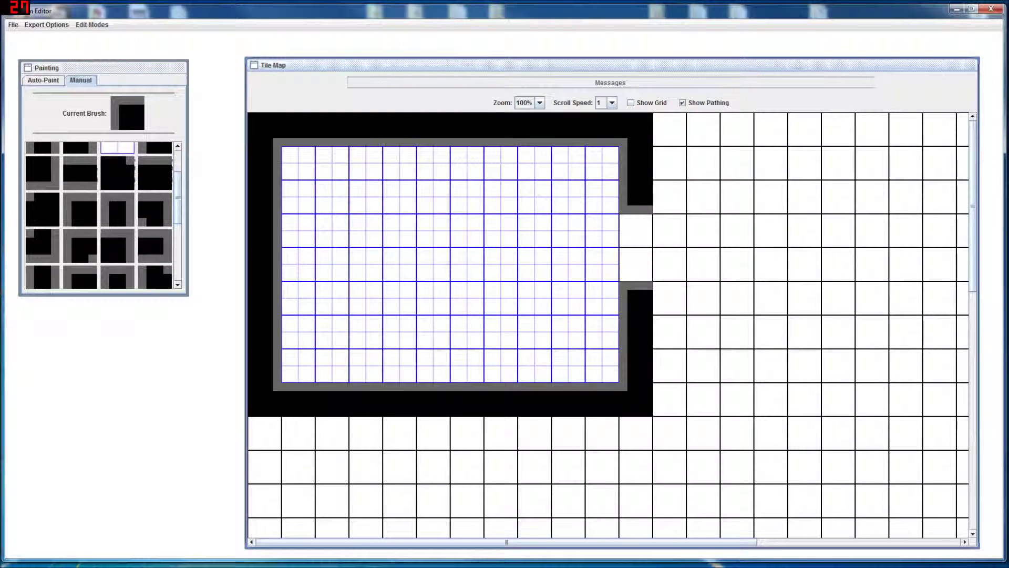
Paint a corridor floor 5 tiles wide and 2 tiles high through the gap in the room's right wall
{"action": "scroll", "coordinate": [99, 215], "scroll_direction": "up", "scroll_amount": 1}
{"action": "left_click", "coordinate": [117, 149]}
{"action": "left_click_drag", "start_coordinate": [636, 231], "coordinate": [636, 264]}
{"action": "left_click_drag", "start_coordinate": [670, 230], "coordinate": [771, 264]}
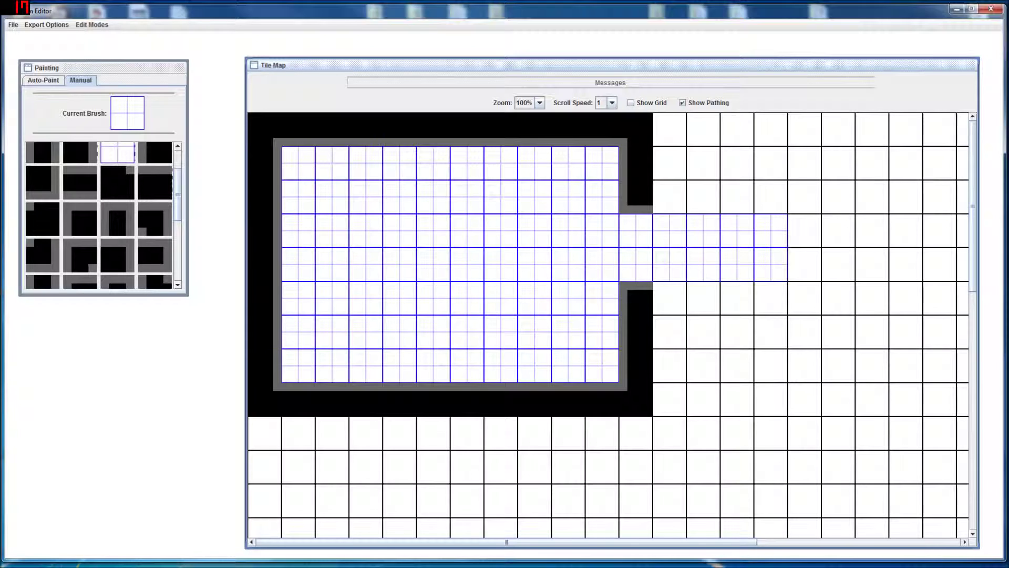
Switch to the Pathing edit mode
{"action": "left_click", "coordinate": [43, 80]}
{"action": "left_click", "coordinate": [92, 25]}
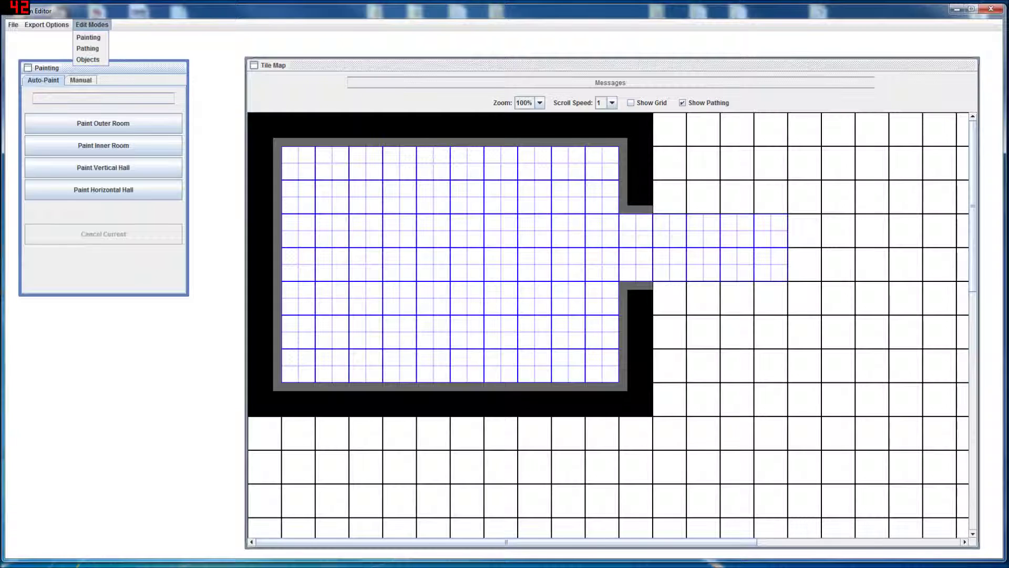
{"action": "left_click", "coordinate": [89, 46]}
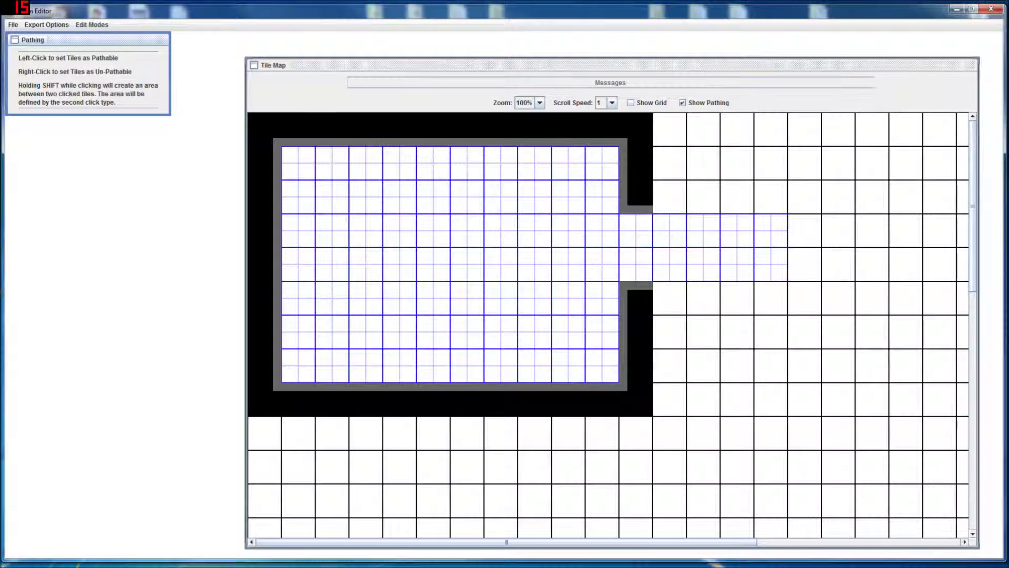
Try marking the room's upper-left floor tile and the adjacent wall tiles as pathable, and set them back to un-pathable
{"action": "left_click", "coordinate": [298, 163]}
{"action": "left_click", "coordinate": [265, 163]}
{"action": "left_click", "coordinate": [265, 130]}
{"action": "left_click", "coordinate": [298, 129]}
{"action": "right_click", "coordinate": [265, 163]}
{"action": "right_click", "coordinate": [265, 130]}
{"action": "right_click", "coordinate": [299, 129]}
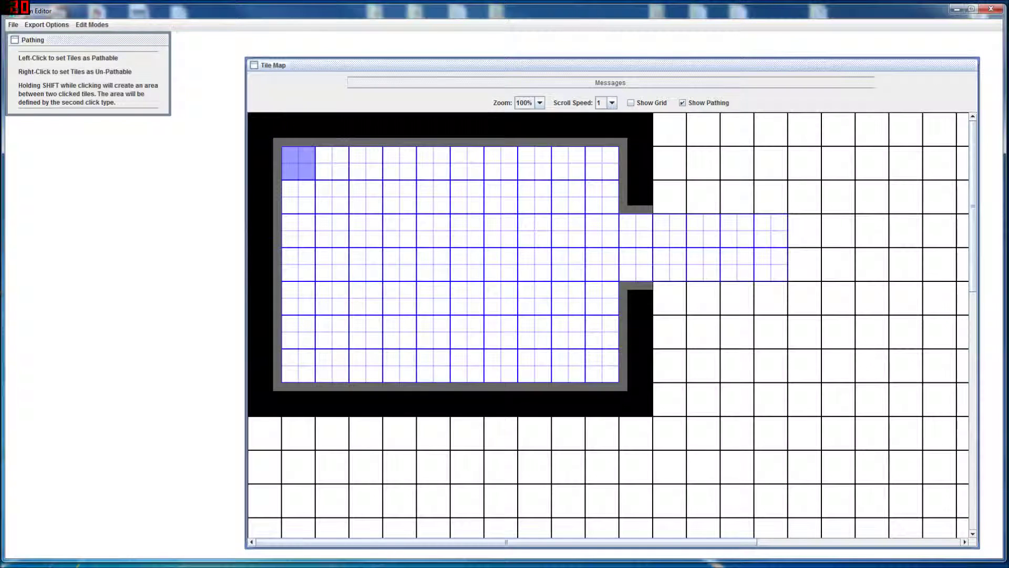
{"action": "right_click", "coordinate": [298, 163]}
Mark a 3 by 3 block of floor in the room's upper-left corner as pathable, then make its diagonal tiles un-pathable
{"action": "left_click", "coordinate": [299, 162]}
{"action": "mouse_move", "coordinate": [298, 197]}
{"action": "left_mouse_down"}
{"action": "mouse_move", "coordinate": [332, 196]}
{"action": "mouse_move", "coordinate": [332, 163]}
{"action": "mouse_move", "coordinate": [366, 196]}
{"action": "mouse_move", "coordinate": [332, 230]}
{"action": "mouse_move", "coordinate": [299, 231]}
{"action": "left_mouse_up"}
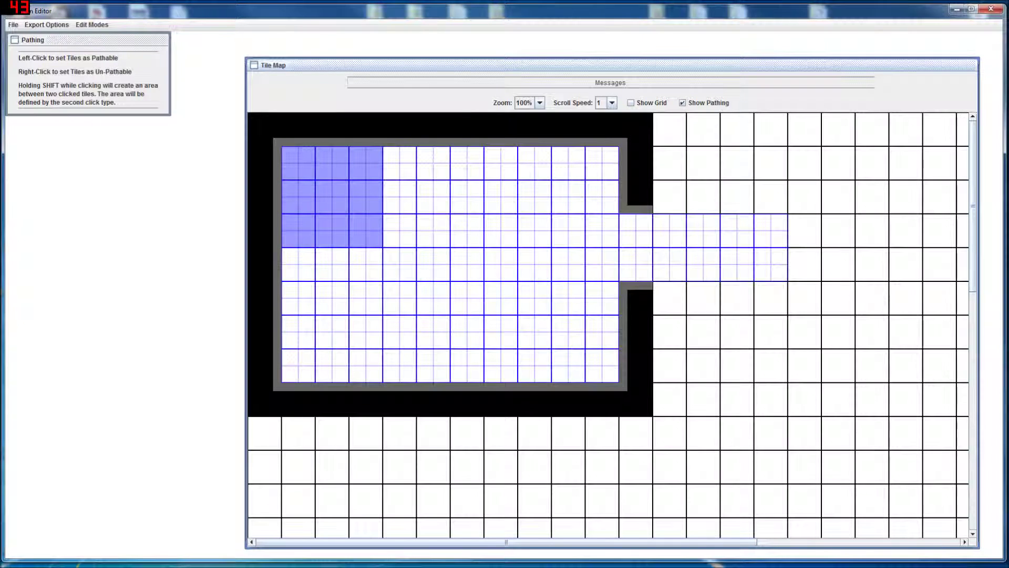
{"action": "right_click", "coordinate": [366, 230]}
{"action": "right_click", "coordinate": [332, 197]}
{"action": "right_click", "coordinate": [299, 163]}
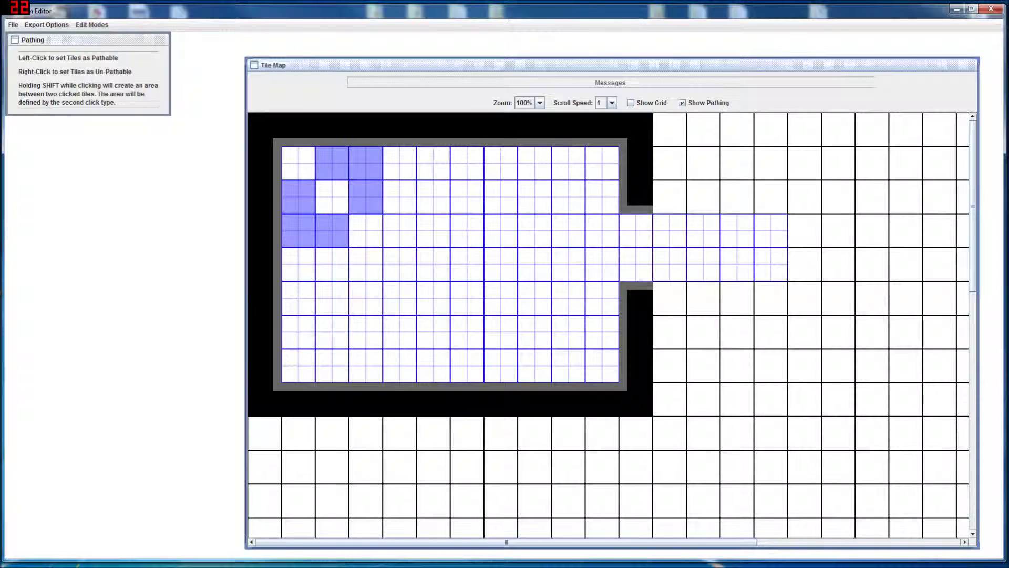
Set the room's entire 10 by 7 tile floor as pathable, then make a central block of 4 by 3 tiles un-pathable
{"action": "left_click", "coordinate": [602, 366], "text": "shift"}
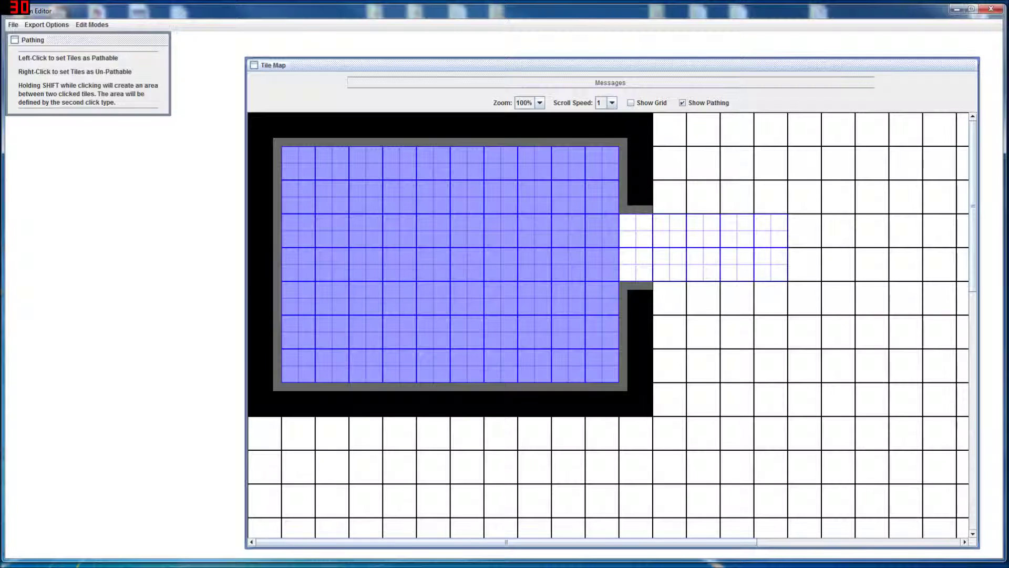
{"action": "right_click", "coordinate": [500, 298], "text": "shift"}
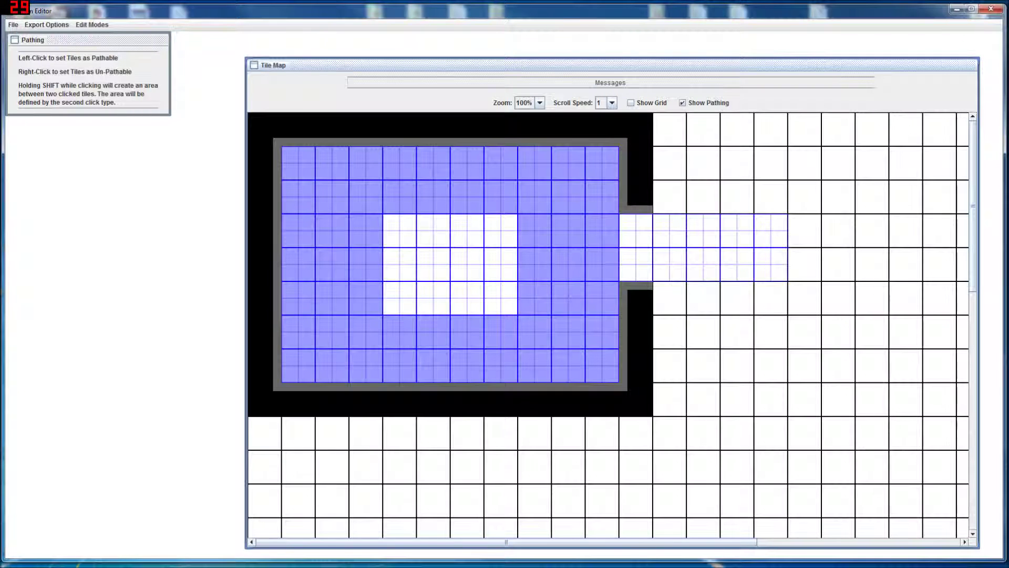
Set the area from the map's upper-left tile to the room's lower-right floor tile as pathable, then make its wall tiles un-pathable
{"action": "left_click", "coordinate": [603, 365], "text": "shift"}
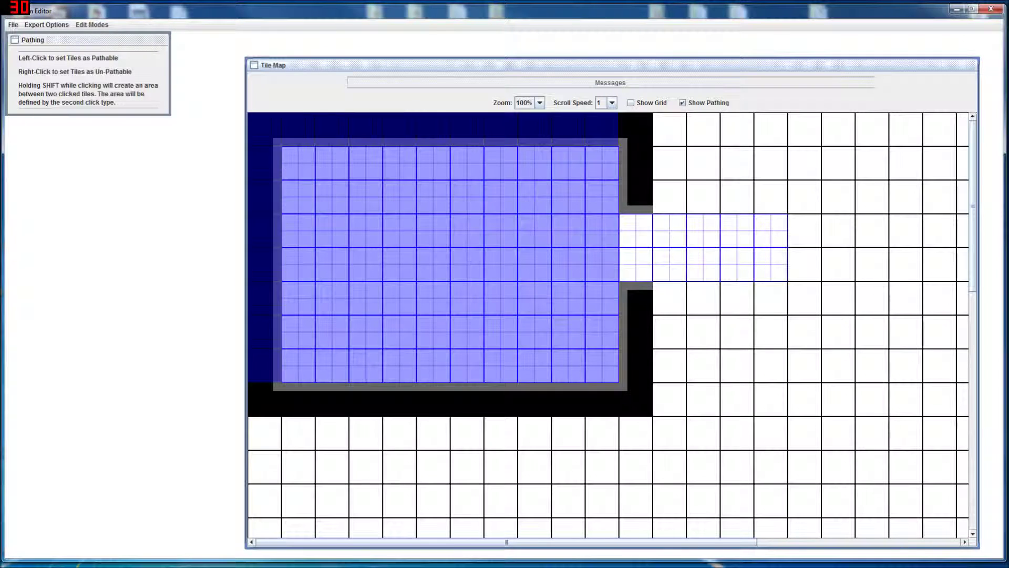
{"action": "right_click", "coordinate": [264, 128], "text": "shift"}
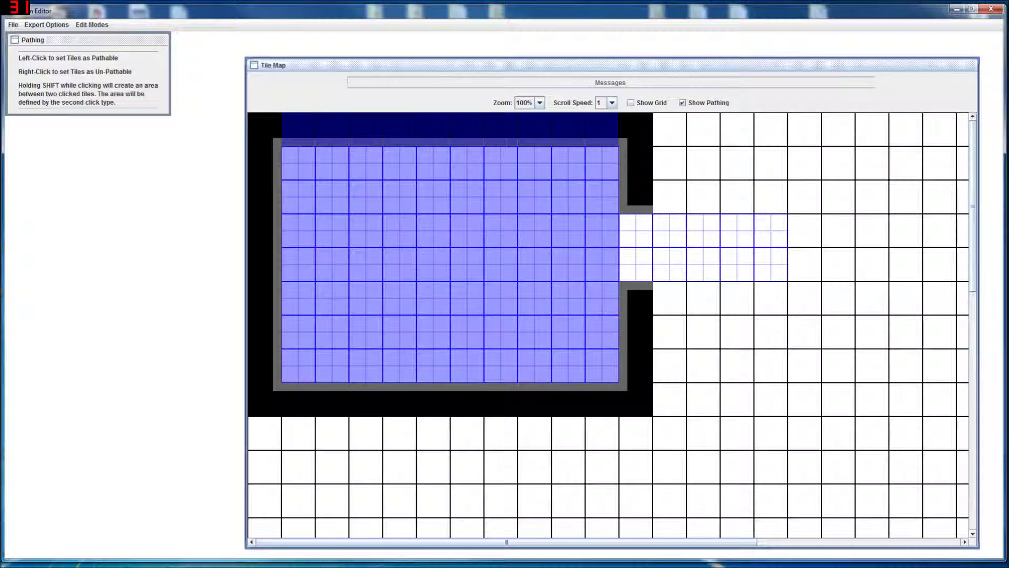
{"action": "right_click", "coordinate": [603, 128], "text": "shift"}
Set the 5 by 2 tile corridor floor as pathable
{"action": "left_click", "coordinate": [636, 231]}
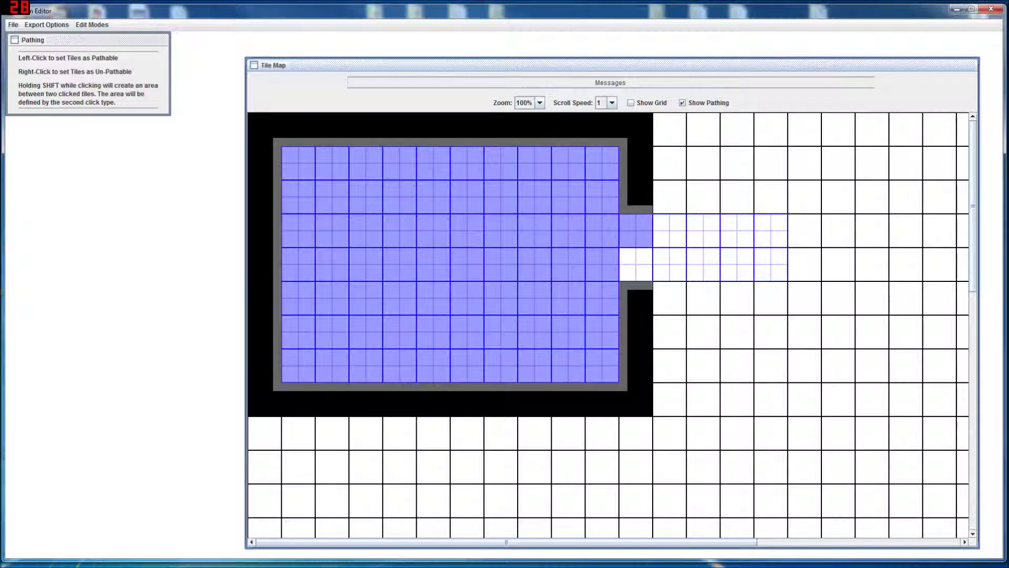
{"action": "left_click", "coordinate": [771, 263], "text": "shift"}
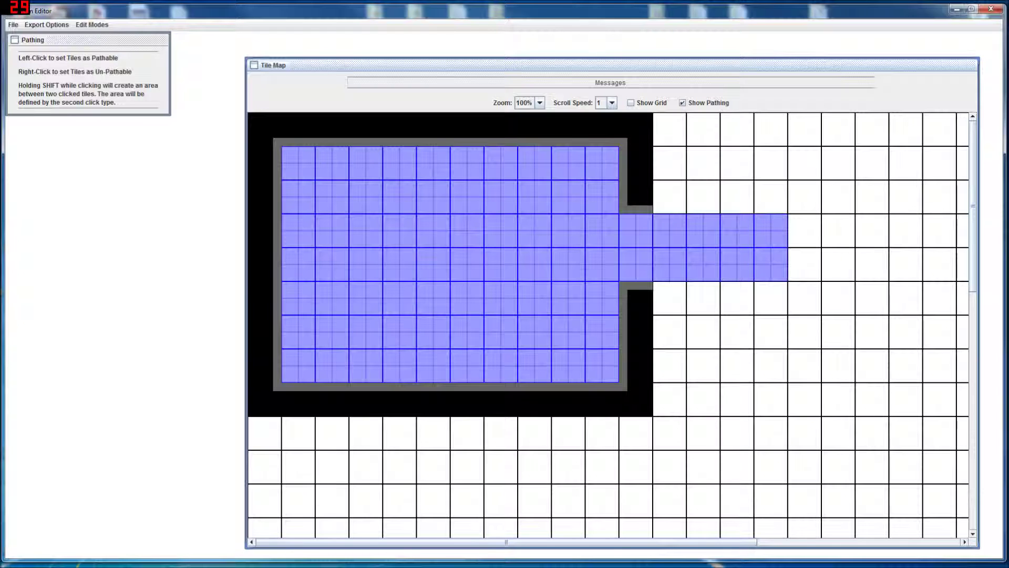
Move the Tile Map window slightly up and to the left, and switch to the Objects edit mode
{"action": "left_click_drag", "start_coordinate": [613, 65], "coordinate": [578, 46]}
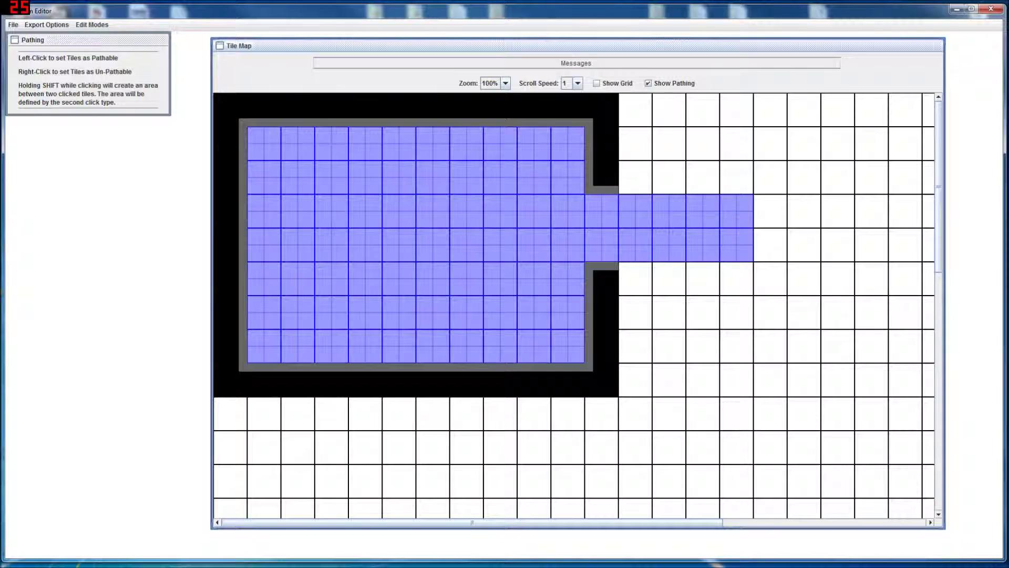
{"action": "left_click", "coordinate": [92, 25]}
{"action": "left_click", "coordinate": [87, 59]}
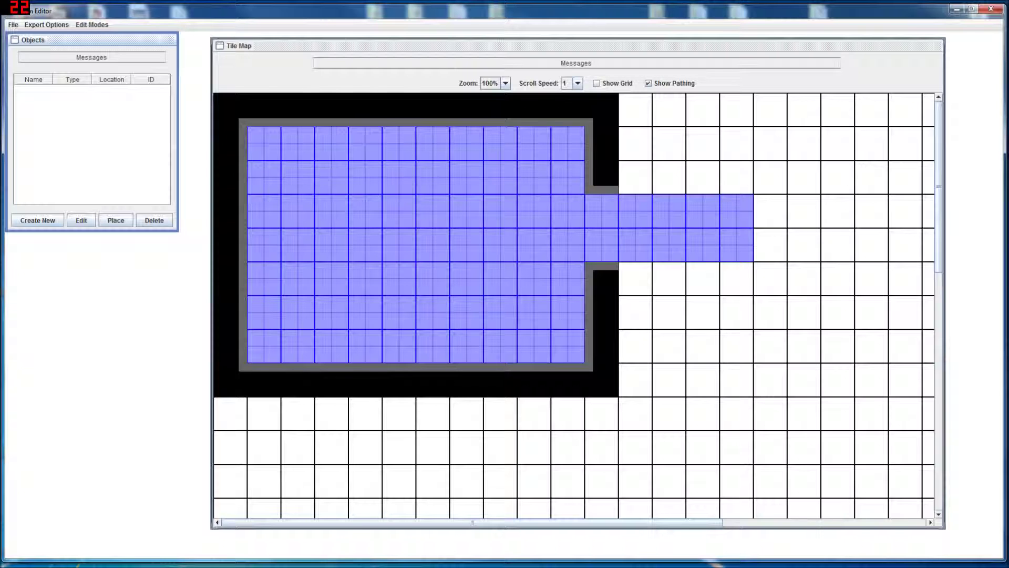
Create a Move Trigger object named MoveTrigger1 with No Destination, keeping Start Enabled and Use Graphics on
{"action": "left_click", "coordinate": [37, 220]}
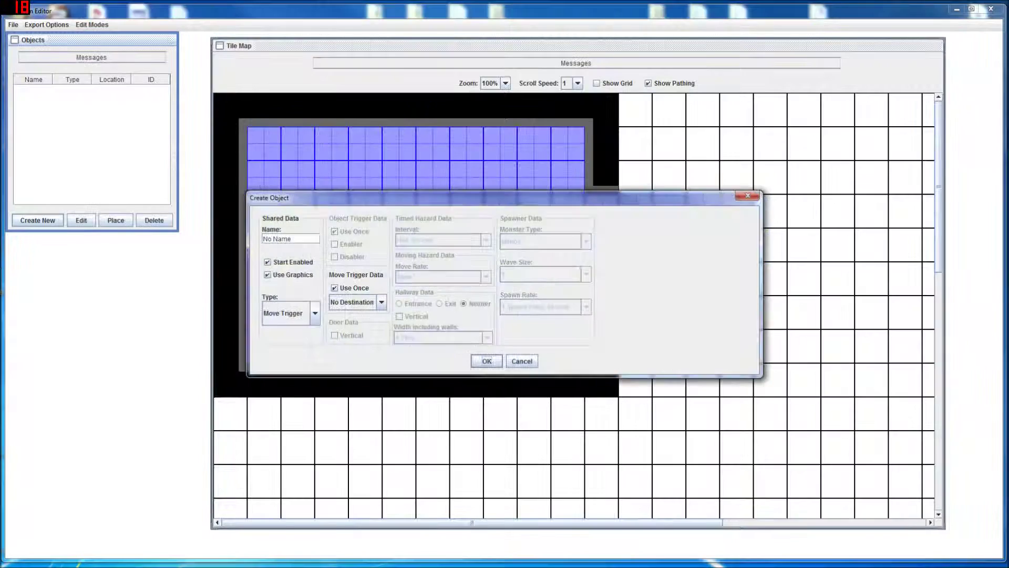
{"action": "key", "text": "ctrl+shift+Left"}
{"action": "key", "text": "ctrl+shift+Left"}
{"action": "type", "text": "MoveTrigger1"}
{"action": "left_click", "coordinate": [381, 302]}
{"action": "left_click", "coordinate": [381, 302]}
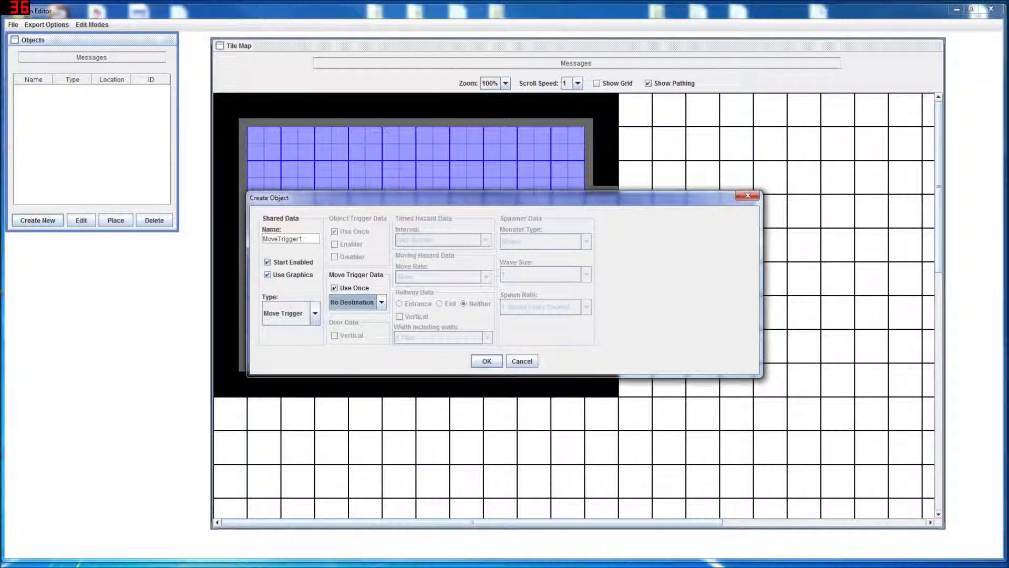
{"action": "left_click", "coordinate": [267, 261]}
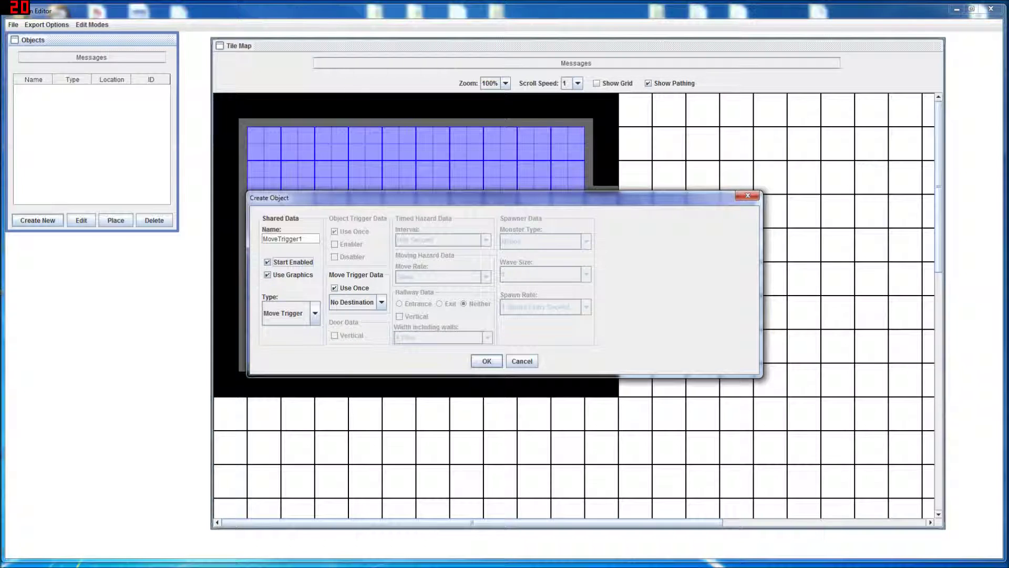
{"action": "left_click", "coordinate": [267, 275]}
{"action": "left_click", "coordinate": [486, 360]}
Create a Move Trigger object named MoveTrigger2 with MoveTrigger1 as its destination
{"action": "left_click", "coordinate": [37, 220]}
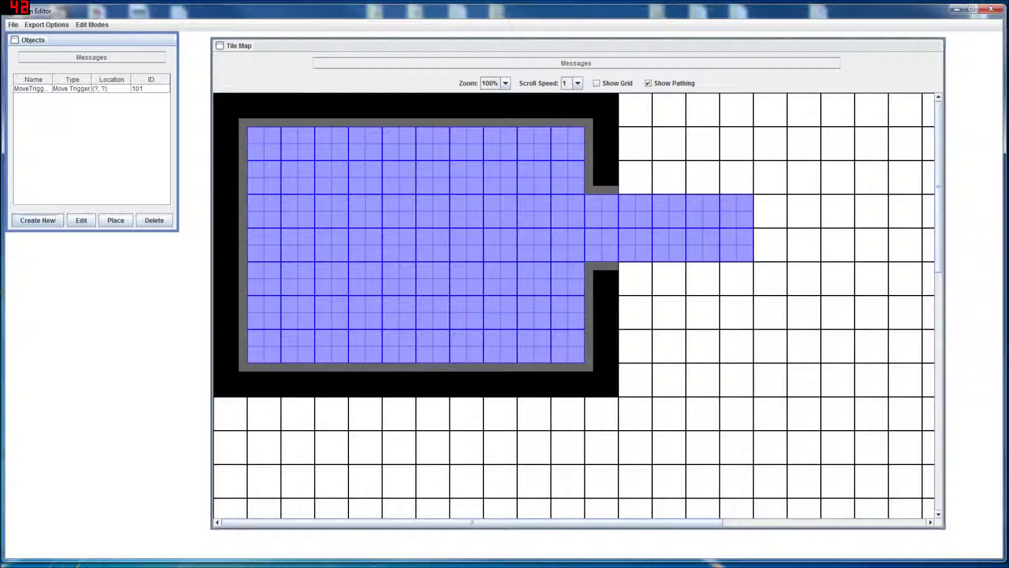
{"action": "left_click_drag", "start_coordinate": [285, 239], "coordinate": [255, 238]}
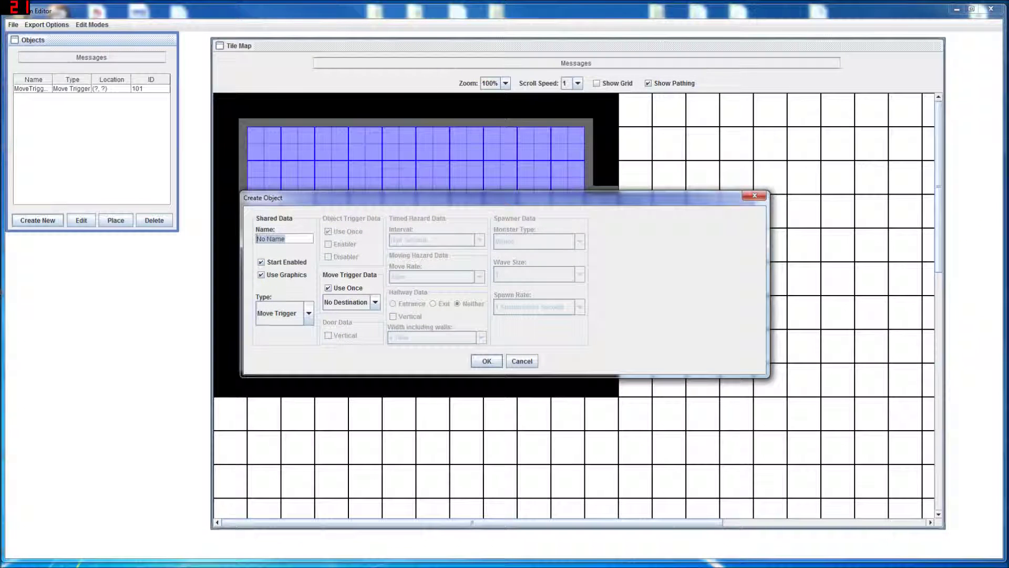
{"action": "type", "text": "MoveTrigger2"}
{"action": "left_click", "coordinate": [375, 302]}
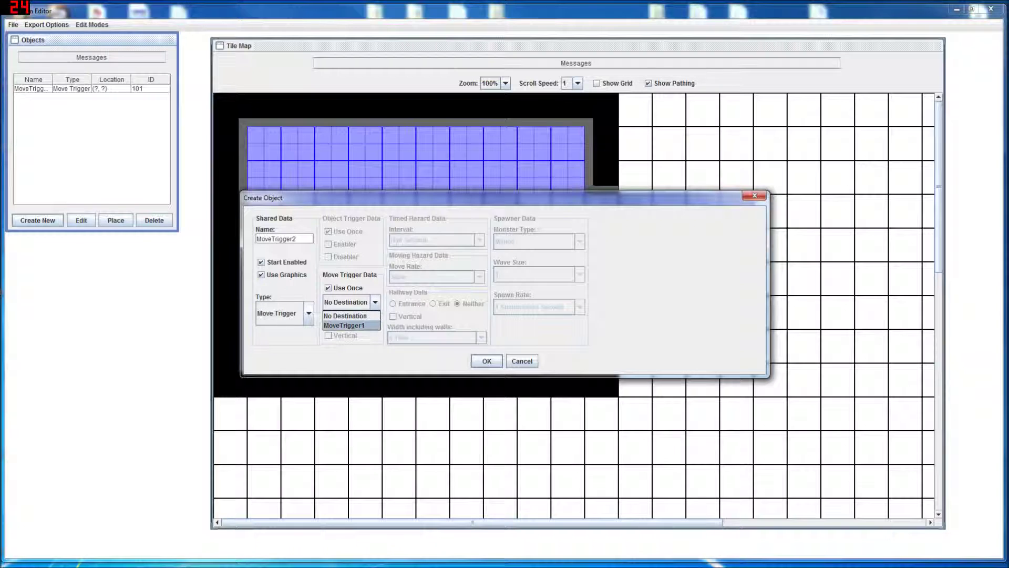
{"action": "left_click", "coordinate": [347, 324]}
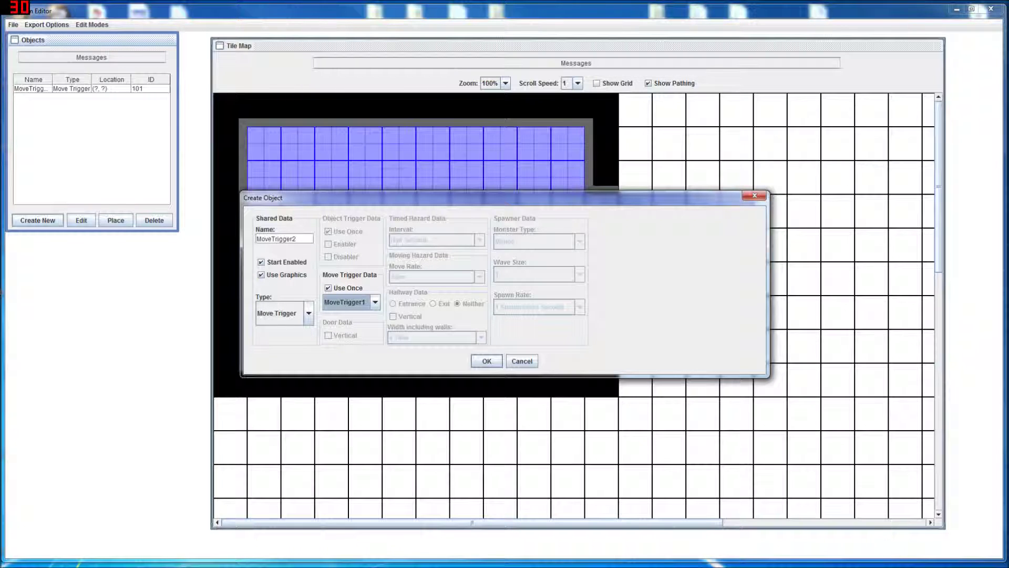
{"action": "key", "text": "Return"}
Set the destination of MoveTrigger1 to MoveTrigger2
{"action": "left_click", "coordinate": [32, 89]}
{"action": "left_click", "coordinate": [81, 220]}
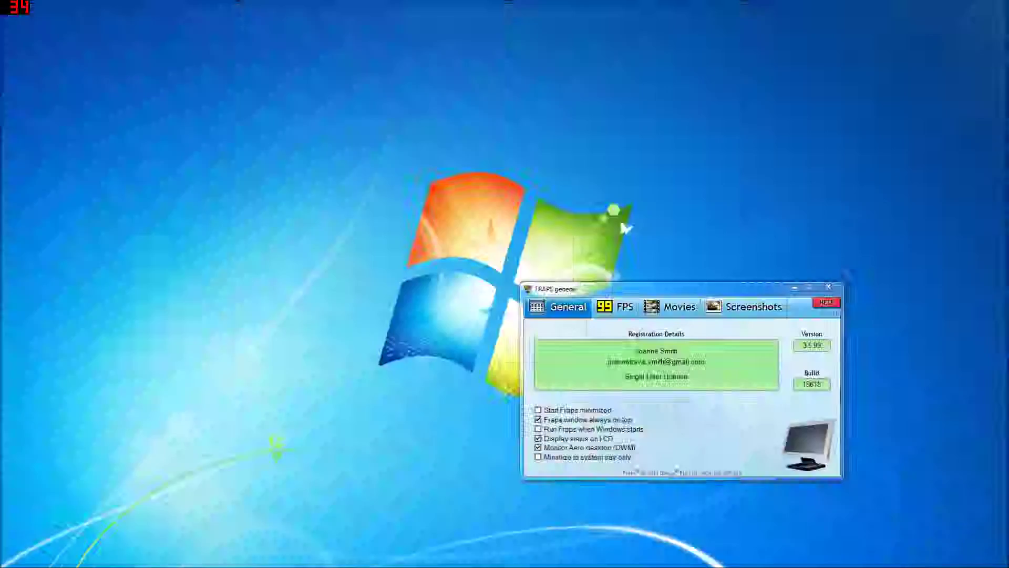
{"action": "left_click", "coordinate": [375, 302]}
{"action": "left_click", "coordinate": [344, 334]}
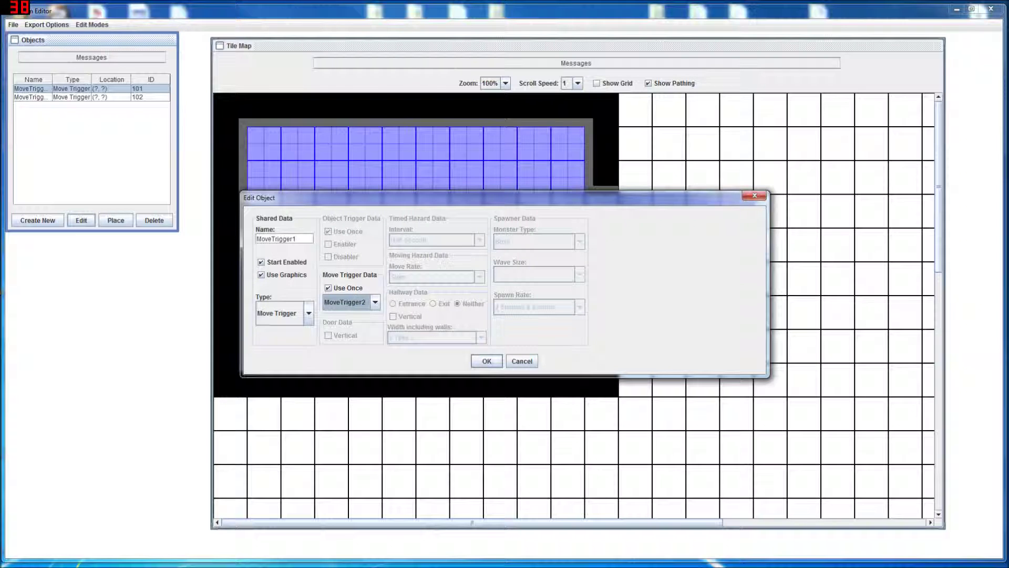
{"action": "key", "text": "Return"}
Place MoveTrigger1 on tile (2, 6) and MoveTrigger2 on tile (9, 6)
{"action": "left_click", "coordinate": [72, 97]}
{"action": "left_click", "coordinate": [116, 220]}
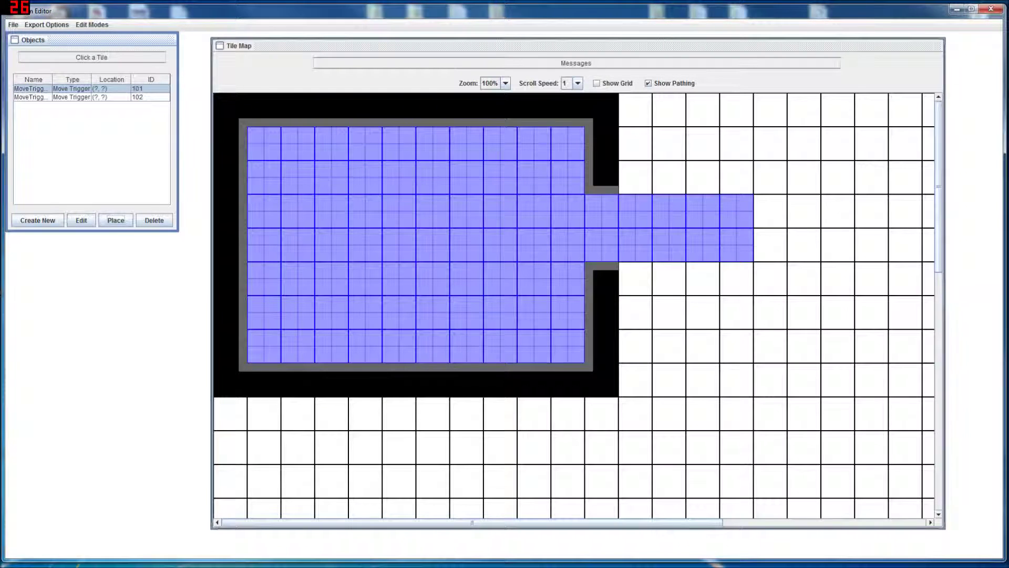
{"action": "left_click", "coordinate": [297, 312]}
{"action": "left_click", "coordinate": [116, 220]}
{"action": "left_click", "coordinate": [534, 312]}
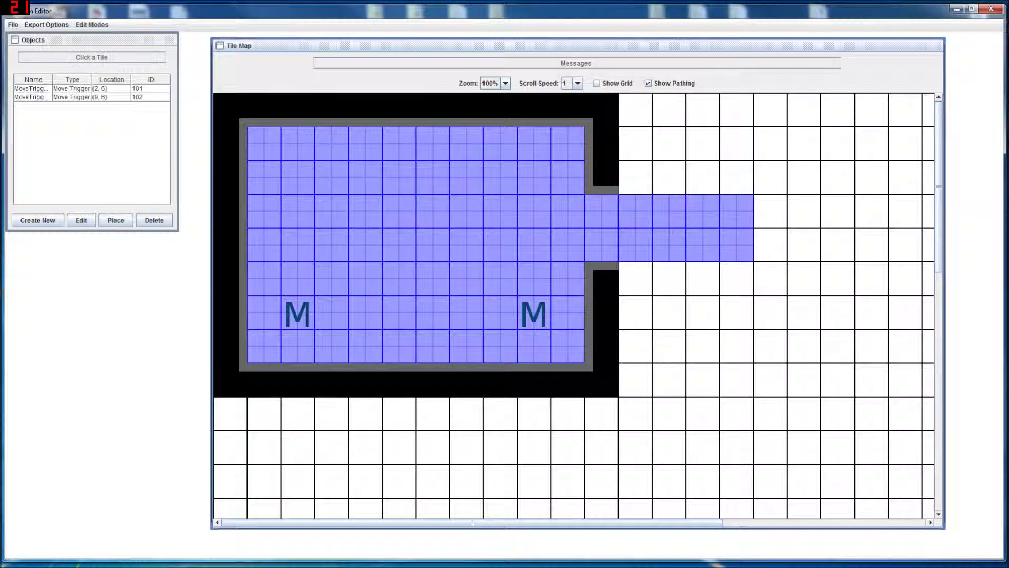
Turn off Start Enabled for both MoveTrigger1 and MoveTrigger2
{"action": "left_click", "coordinate": [31, 88]}
{"action": "left_click", "coordinate": [81, 220]}
{"action": "left_click", "coordinate": [261, 262]}
{"action": "left_click", "coordinate": [486, 361]}
{"action": "left_click", "coordinate": [71, 96]}
{"action": "left_click", "coordinate": [81, 220]}
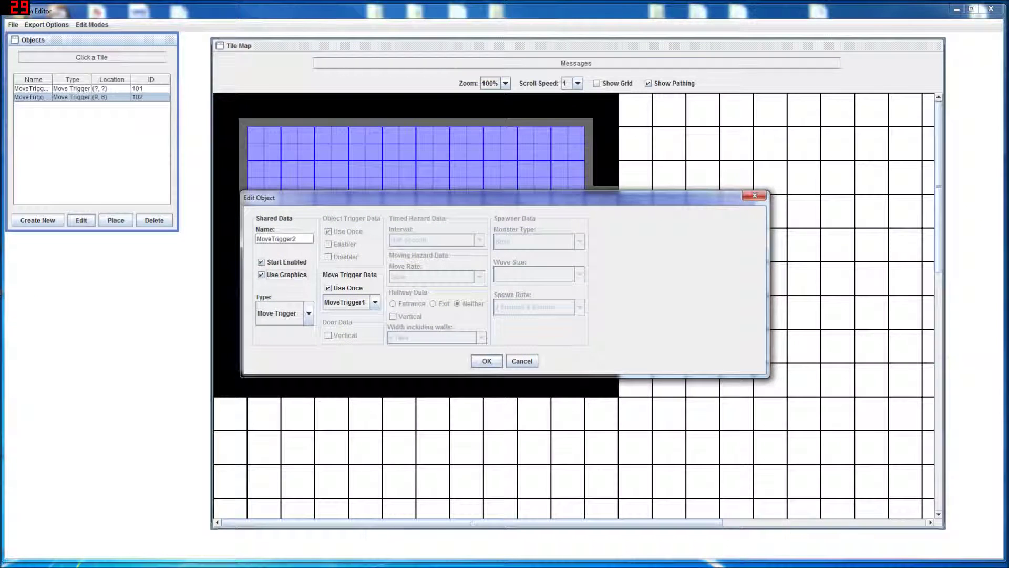
{"action": "left_click", "coordinate": [486, 361]}
Place the edited MoveTrigger1 back on tile (2, 6) and MoveTrigger2 back on tile (9, 6)
{"action": "left_click", "coordinate": [32, 88]}
{"action": "left_click", "coordinate": [115, 221]}
{"action": "left_click", "coordinate": [298, 314]}
{"action": "left_click", "coordinate": [31, 96]}
{"action": "left_click", "coordinate": [116, 220]}
{"action": "left_click", "coordinate": [533, 314]}
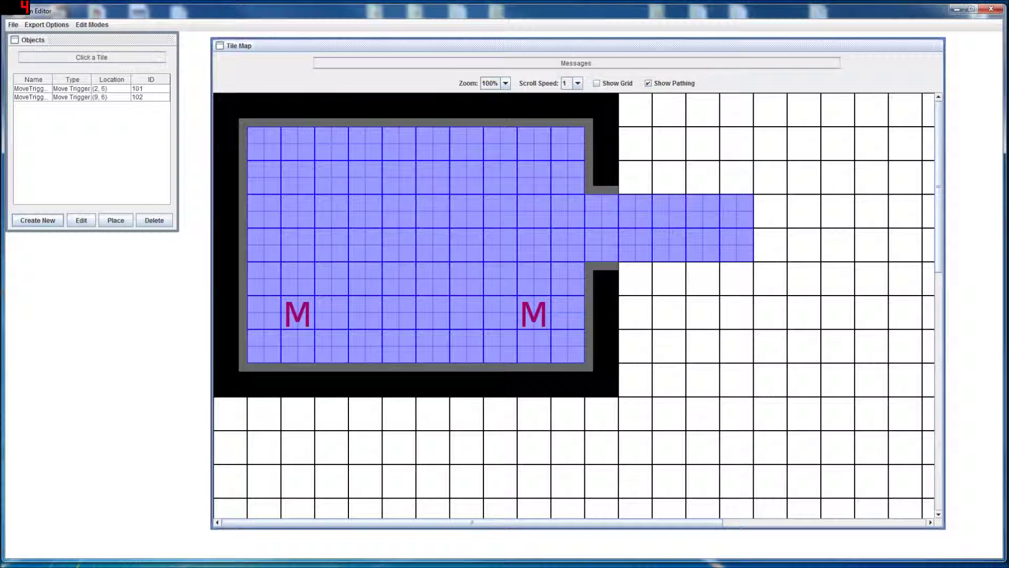
Create a new Door object with Vertical turned on and Start Enabled turned off
{"action": "left_click", "coordinate": [37, 220]}
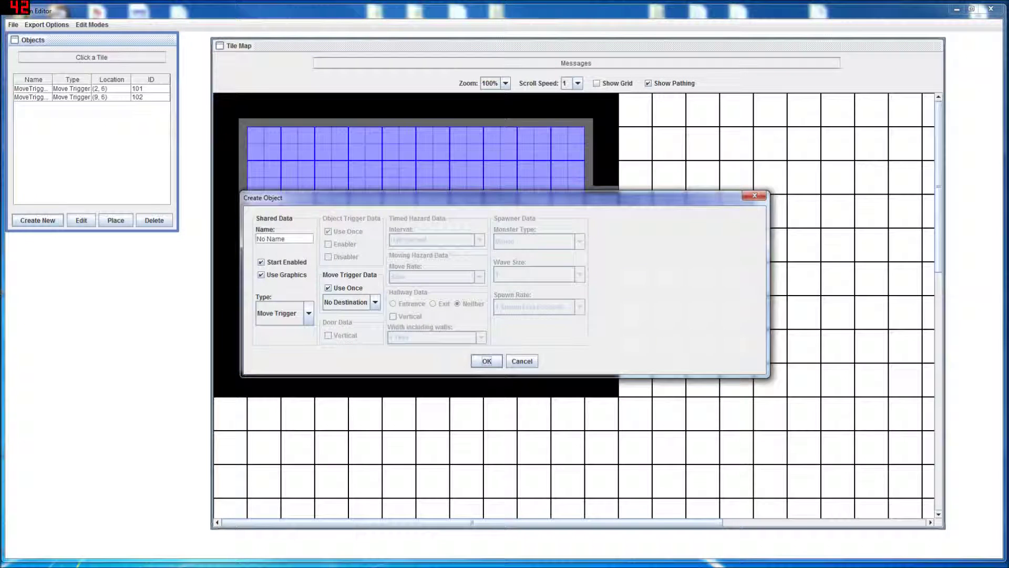
{"action": "left_click", "coordinate": [284, 313]}
{"action": "left_click", "coordinate": [279, 378]}
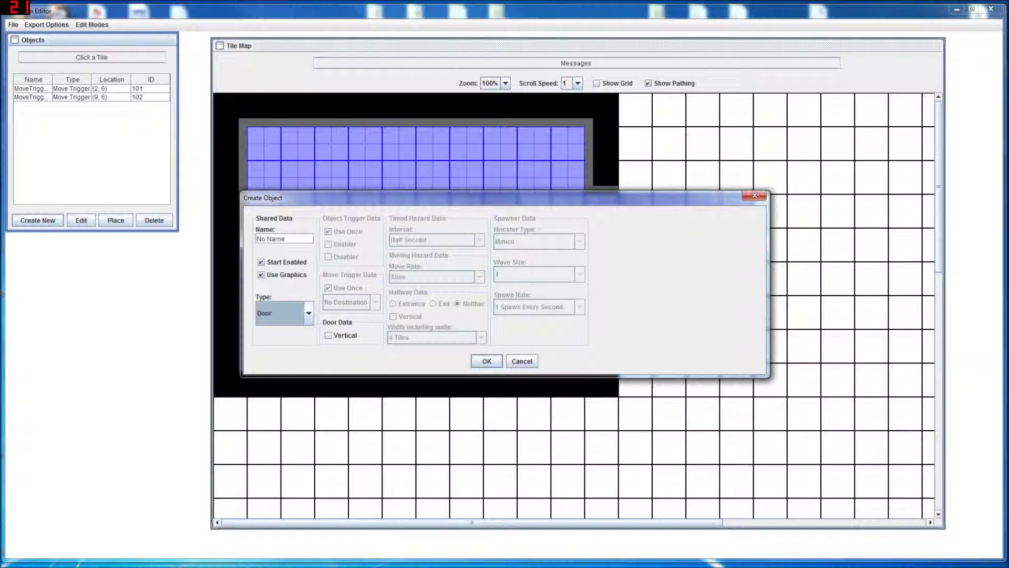
{"action": "left_click", "coordinate": [329, 336]}
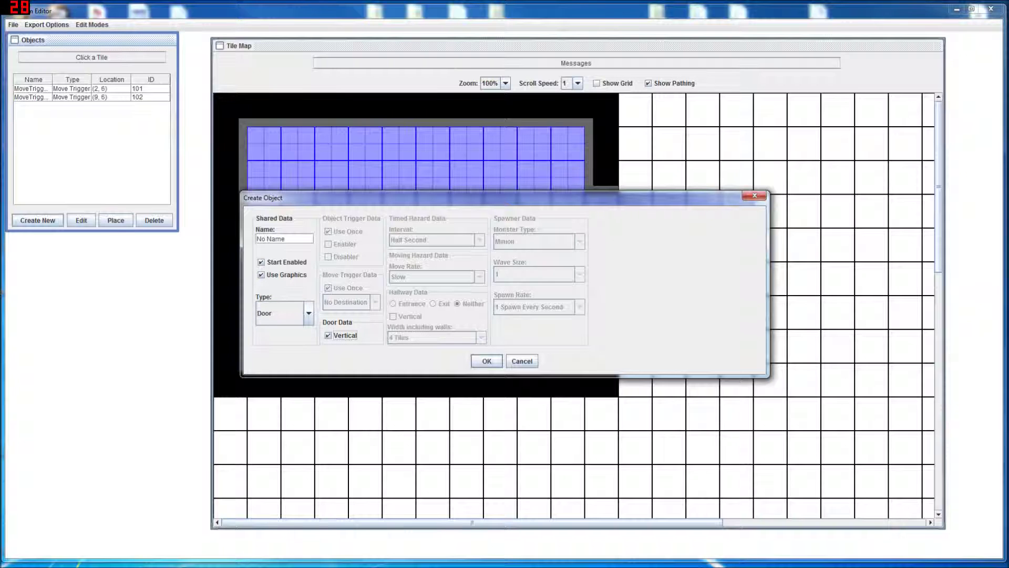
{"action": "left_click", "coordinate": [261, 262]}
{"action": "left_click", "coordinate": [486, 360]}
Place the door on tile (11, 3) at the corridor entrance and hide the pathing overlay
{"action": "left_click", "coordinate": [71, 105]}
{"action": "left_click", "coordinate": [115, 220]}
{"action": "left_click", "coordinate": [602, 210]}
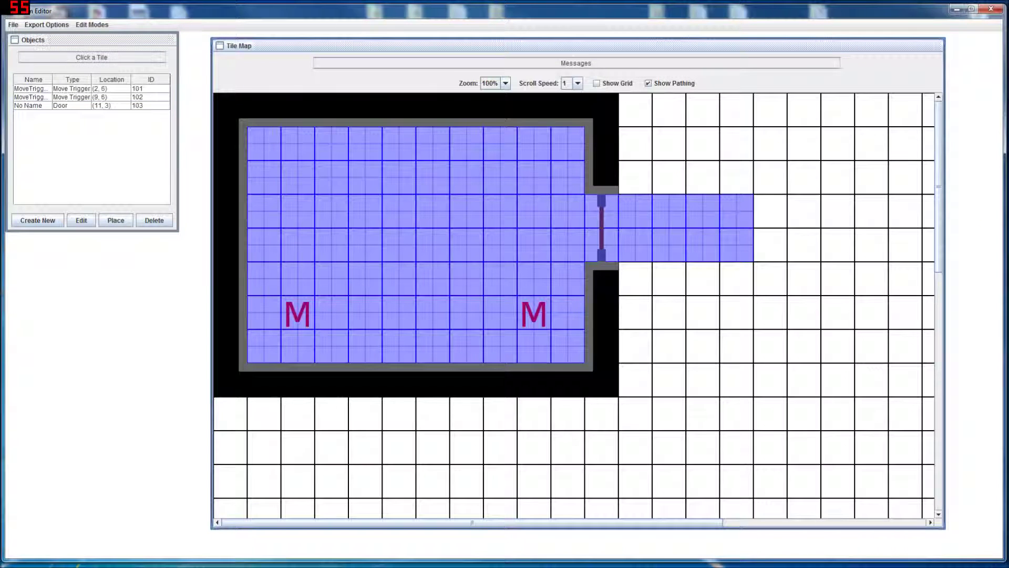
{"action": "left_click", "coordinate": [648, 83]}
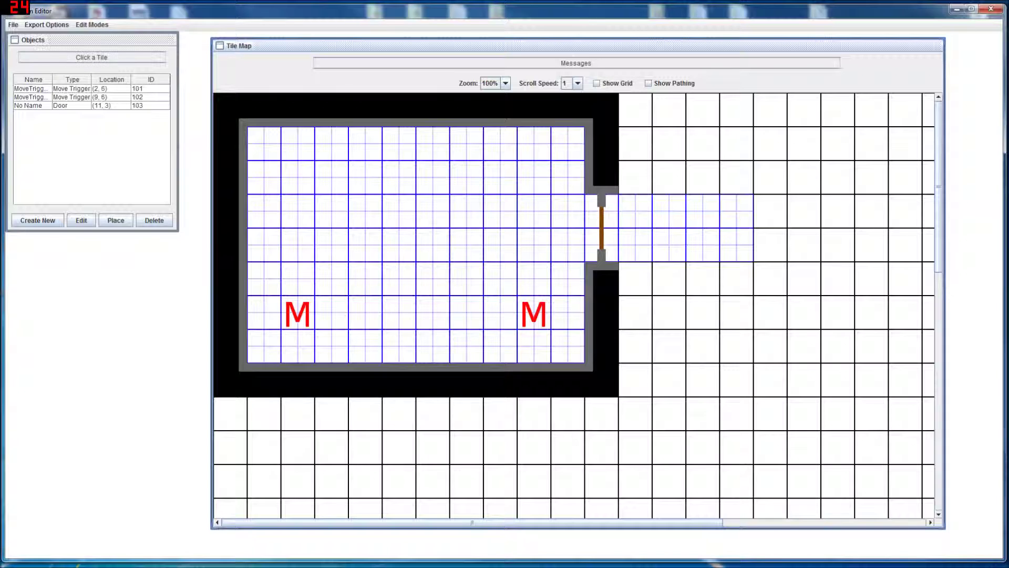
Set up a new Spawner object with monster type Minion, wave size 1 and spawn rate 1 Spawn Every 2 Seconds
{"action": "left_click", "coordinate": [37, 221]}
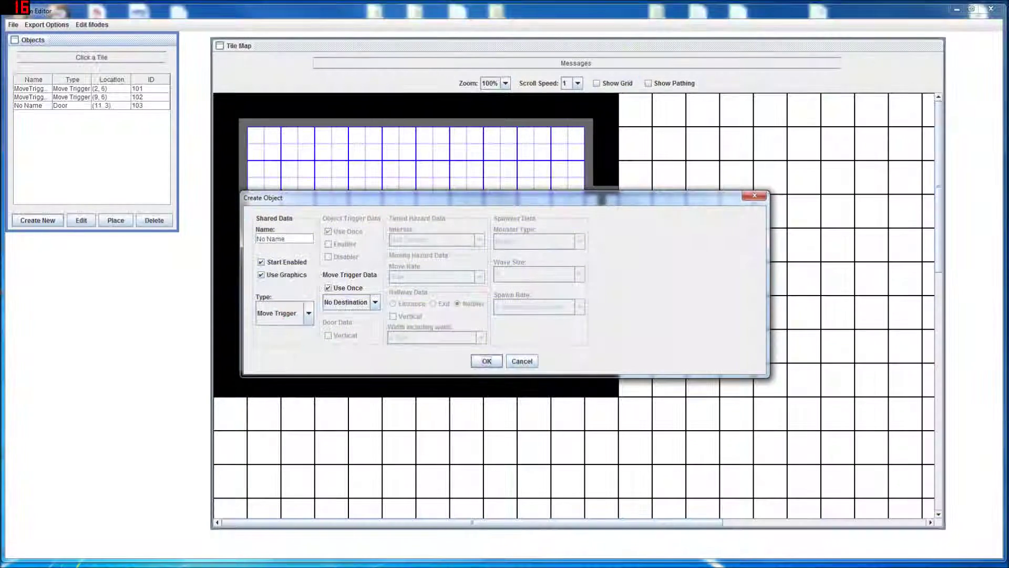
{"action": "left_click", "coordinate": [308, 313]}
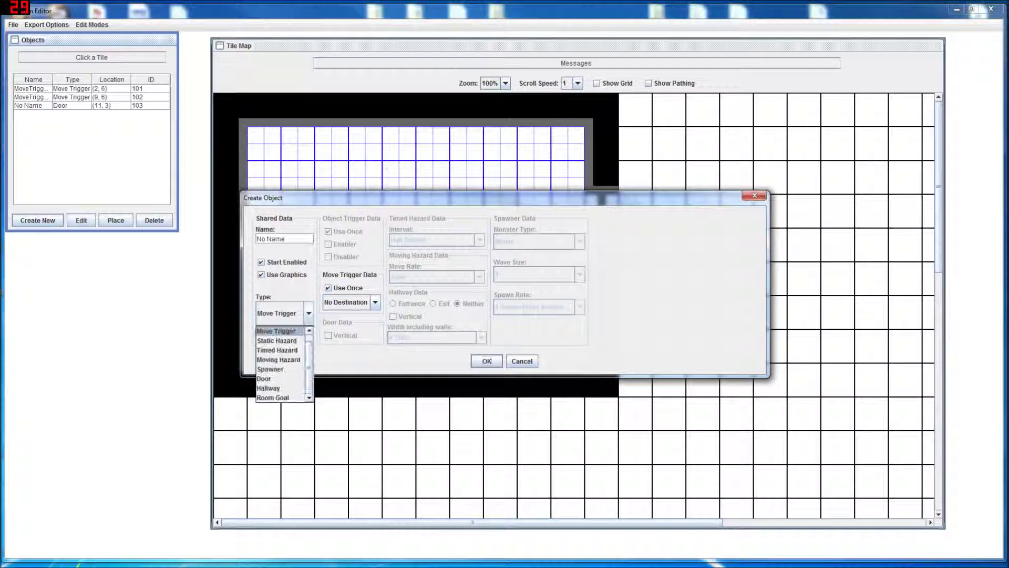
{"action": "left_click", "coordinate": [270, 369]}
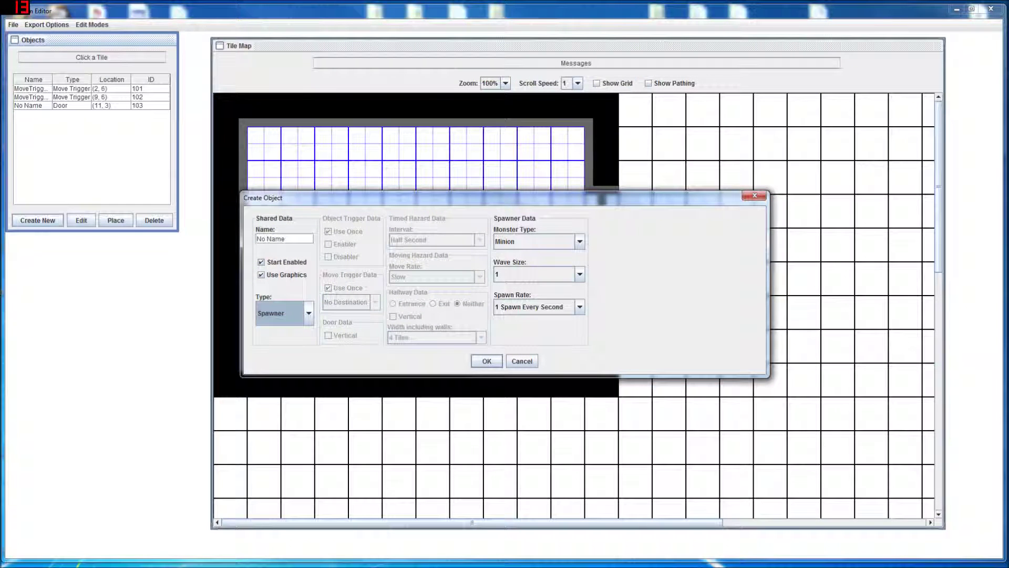
{"action": "left_click", "coordinate": [580, 241]}
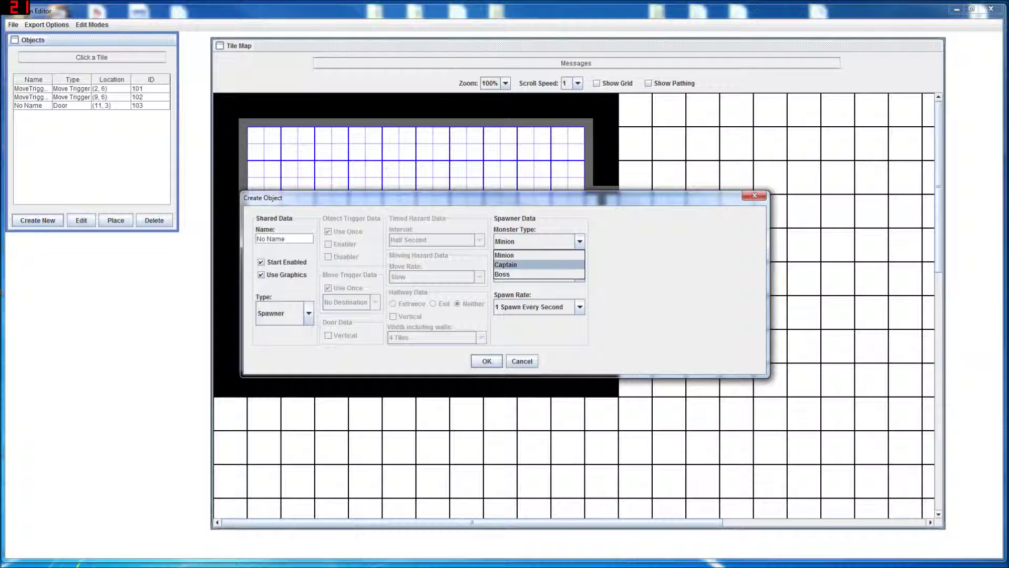
{"action": "left_click", "coordinate": [534, 255]}
{"action": "left_click", "coordinate": [579, 274]}
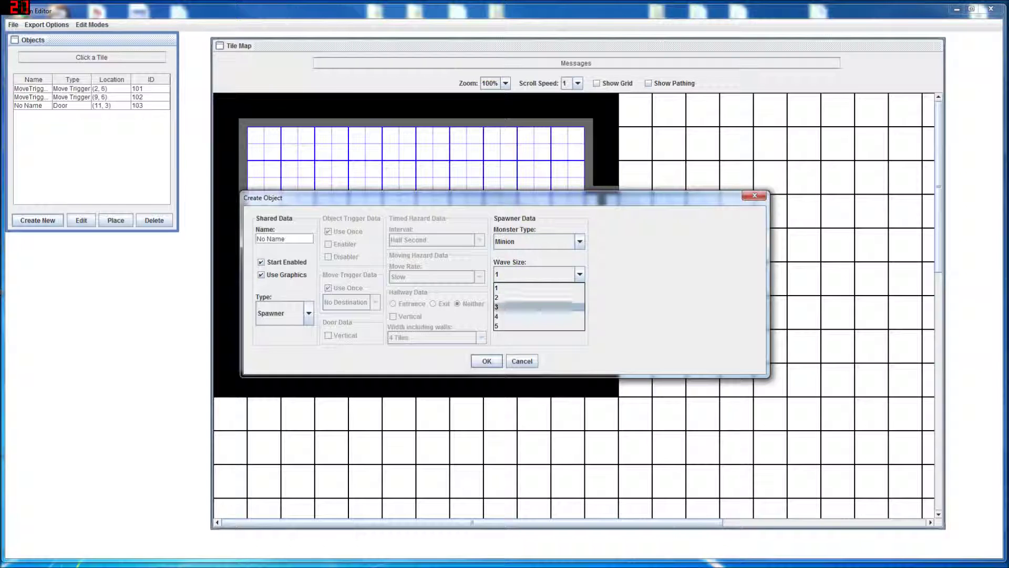
{"action": "left_click", "coordinate": [526, 288]}
{"action": "left_click", "coordinate": [579, 306]}
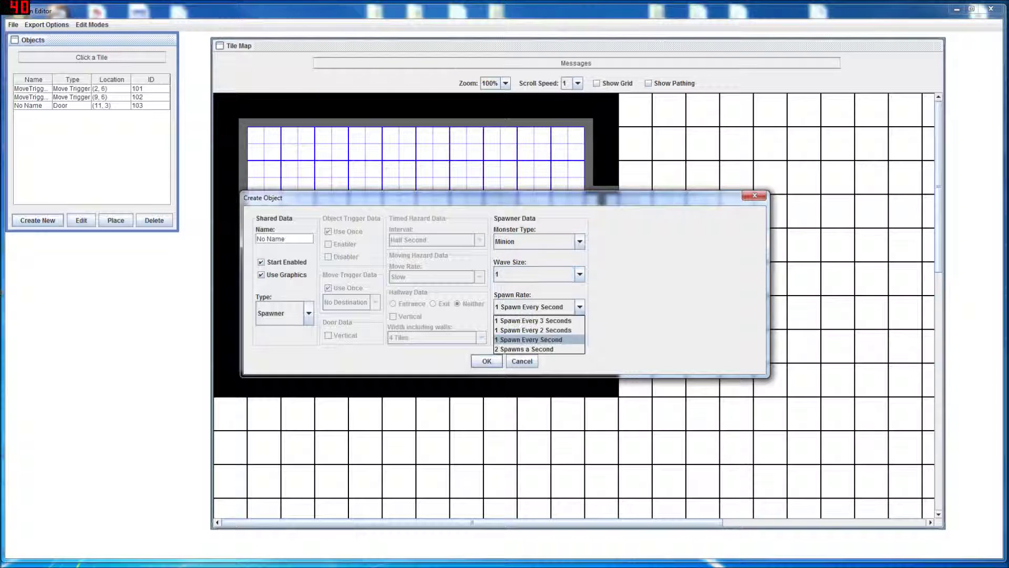
{"action": "left_click", "coordinate": [533, 330]}
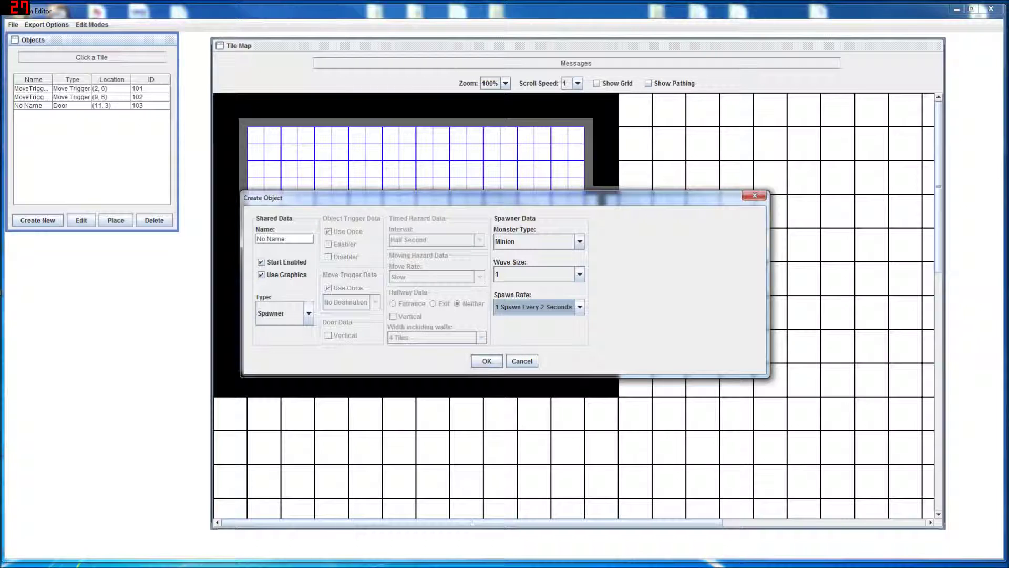
Name the new object Spawner, create it and place it on tile (10, 1)
{"action": "left_click_drag", "start_coordinate": [287, 239], "coordinate": [255, 239]}
{"action": "type", "text": "Spawner"}
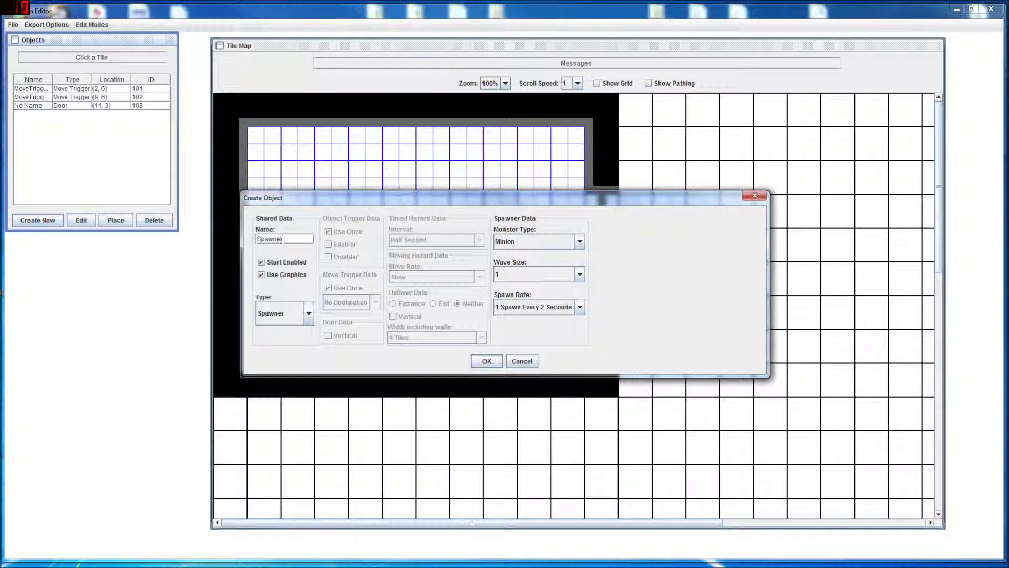
{"action": "key", "text": "Return"}
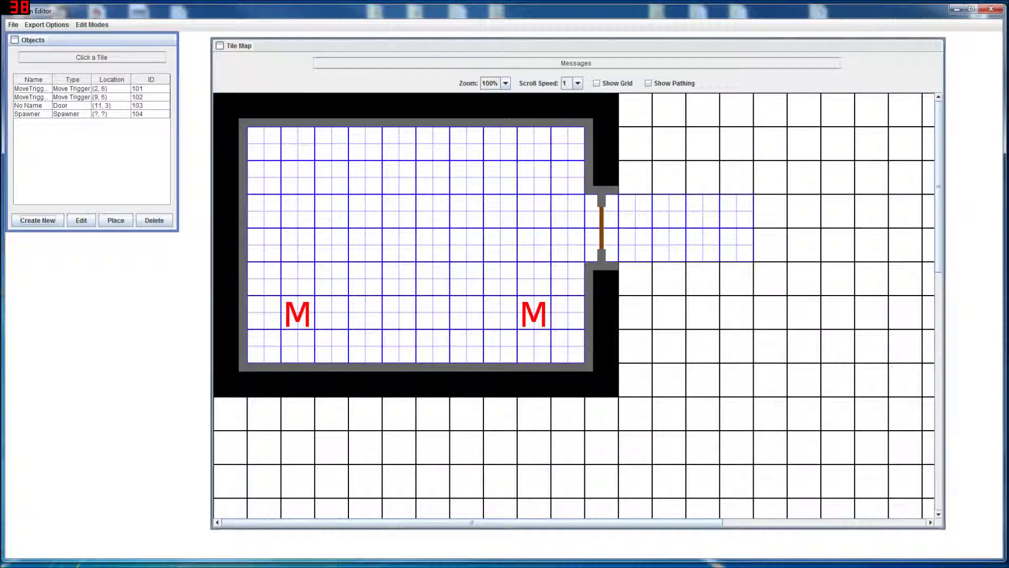
{"action": "left_click", "coordinate": [72, 113]}
{"action": "left_click", "coordinate": [116, 220]}
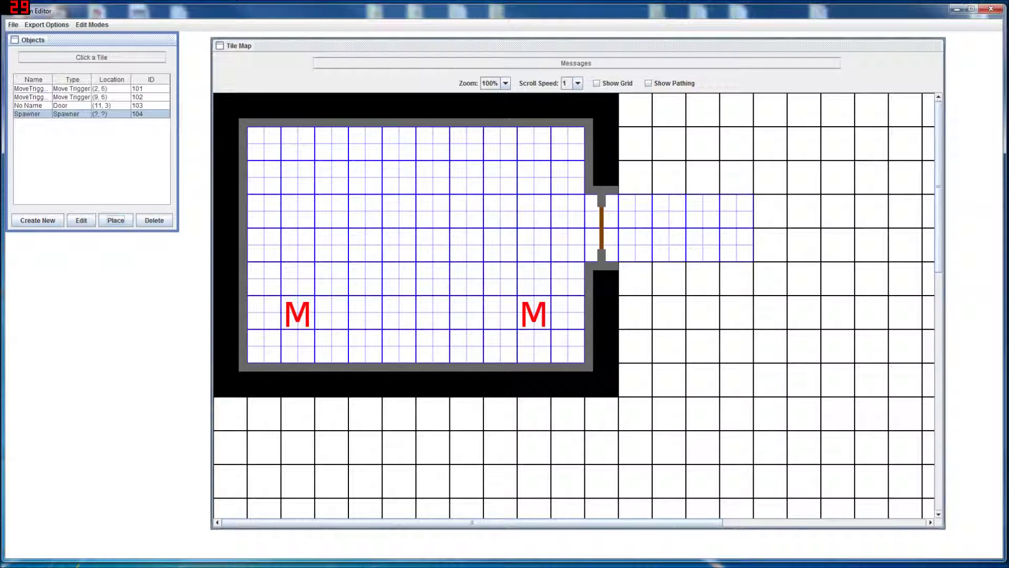
{"action": "left_click", "coordinate": [567, 143]}
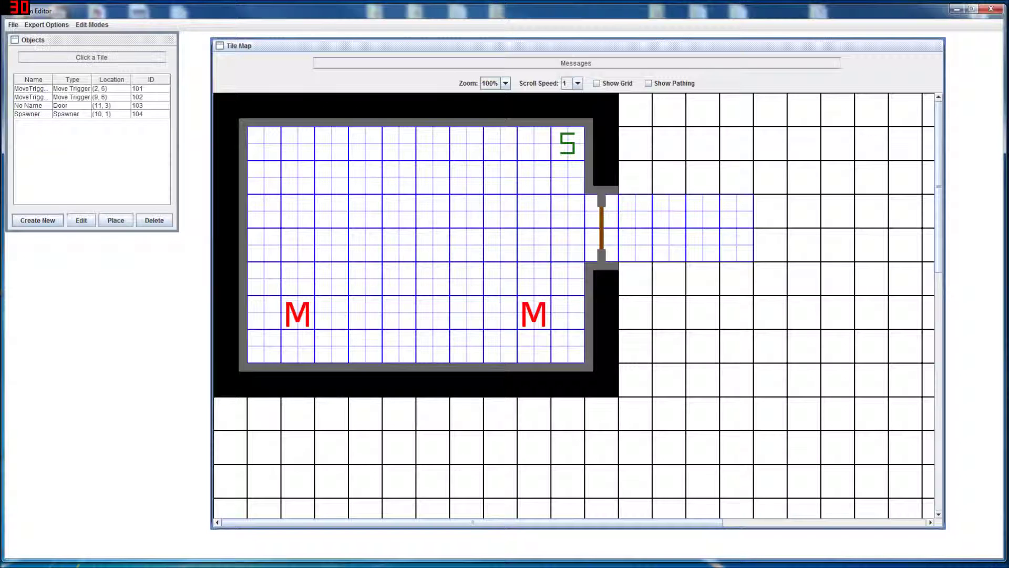
Set up a new Object Trigger named DisablingOT with the Disabler option turned on
{"action": "left_click", "coordinate": [37, 220]}
{"action": "left_click_drag", "start_coordinate": [285, 238], "coordinate": [256, 239]}
{"action": "type", "text": "Disab"}
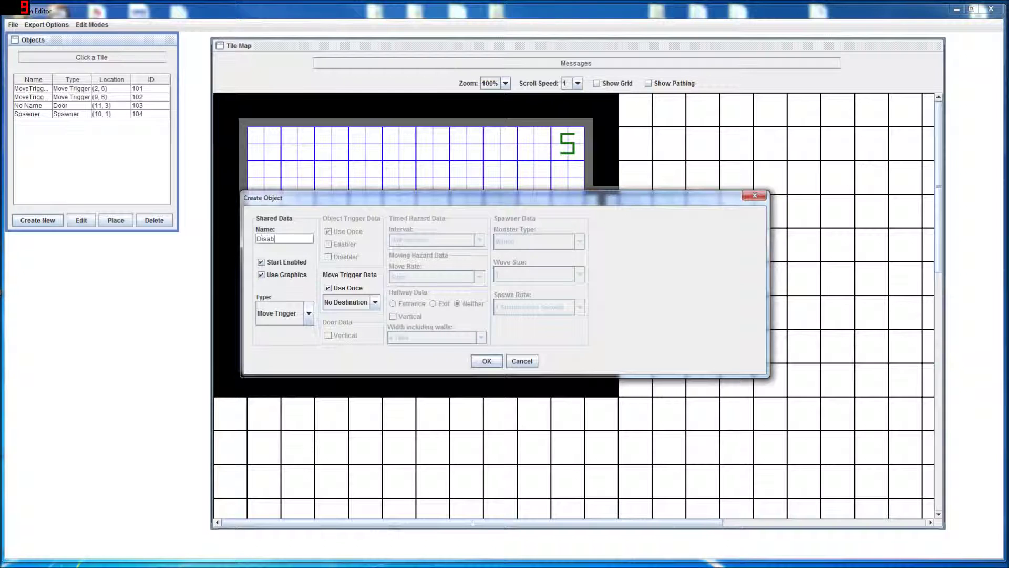
{"action": "type", "text": "lingOT"}
{"action": "left_click", "coordinate": [308, 314]}
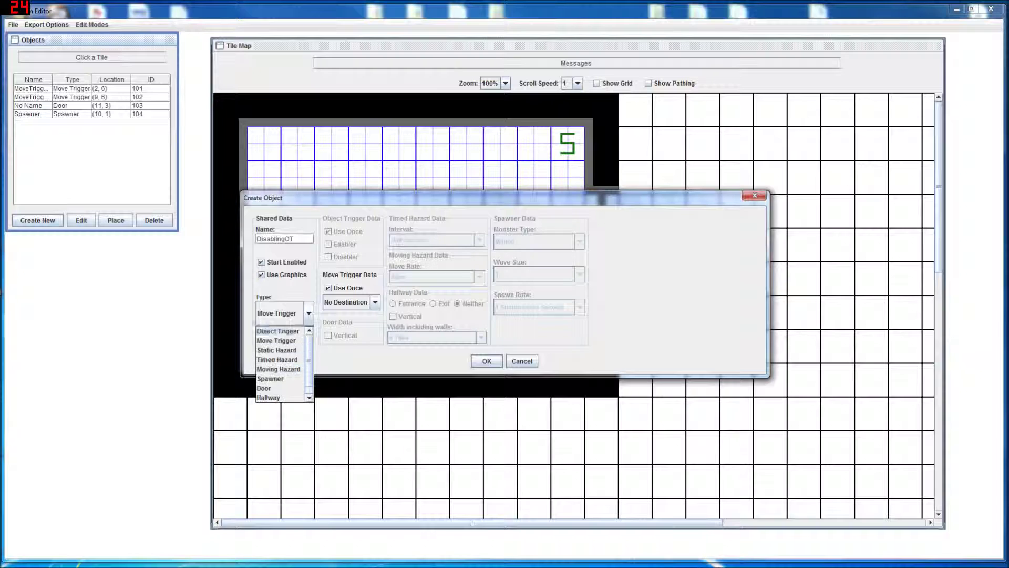
{"action": "left_click", "coordinate": [279, 330]}
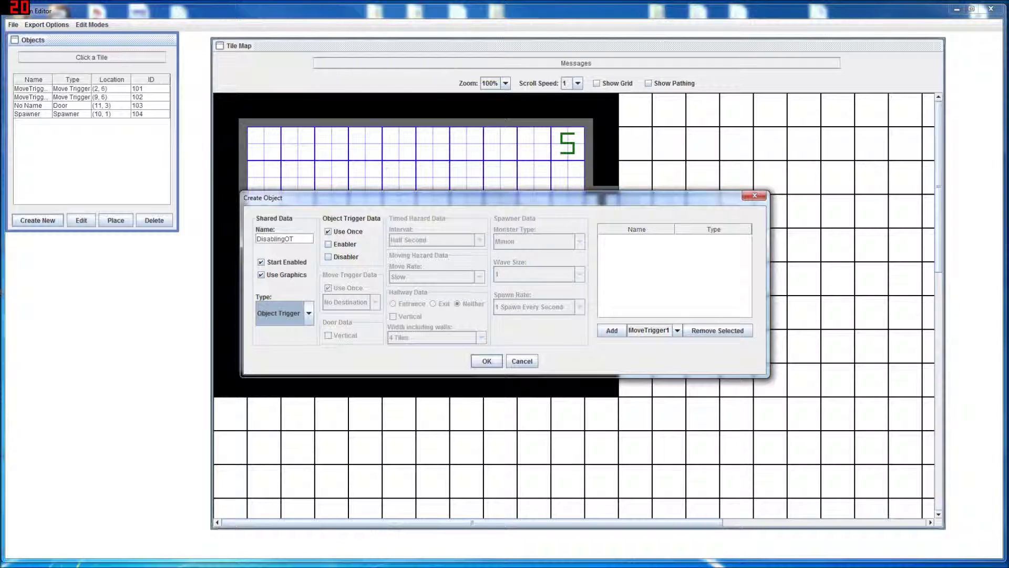
{"action": "left_click", "coordinate": [328, 256]}
Add Spawner to the objects affected by DisablingOT and create the trigger
{"action": "left_click", "coordinate": [677, 330]}
{"action": "left_click", "coordinate": [654, 371]}
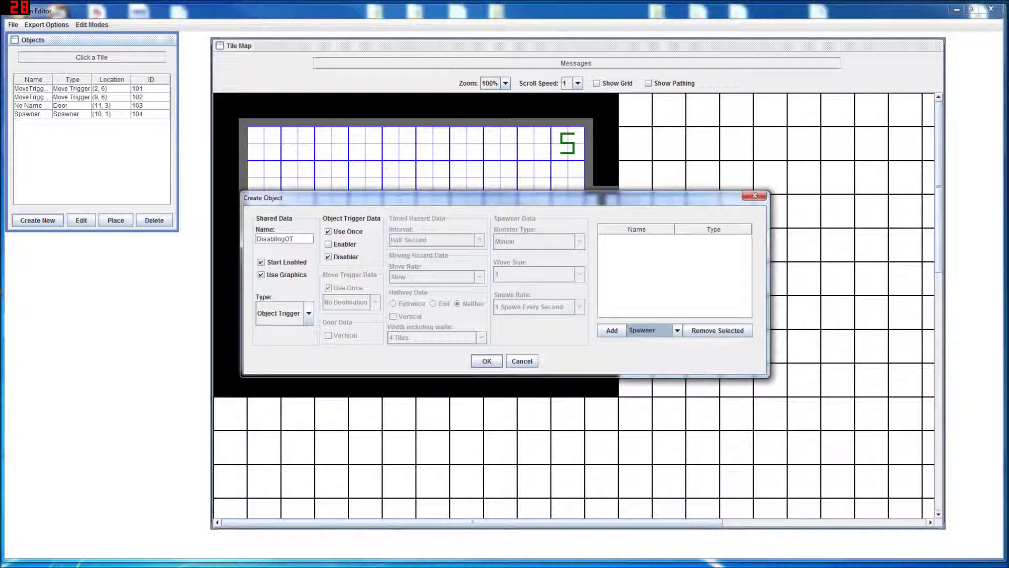
{"action": "left_click", "coordinate": [612, 330]}
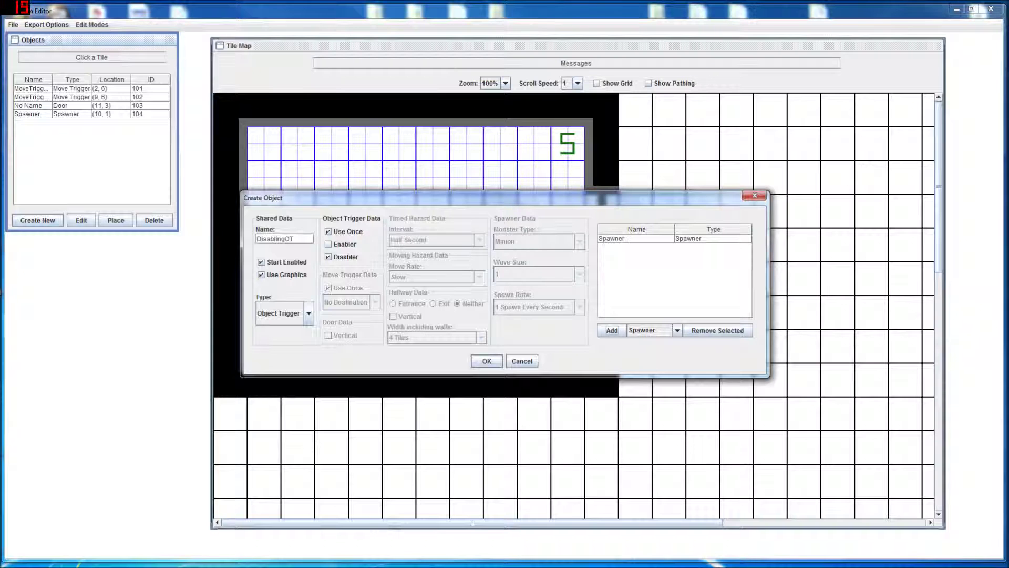
{"action": "left_click", "coordinate": [486, 361]}
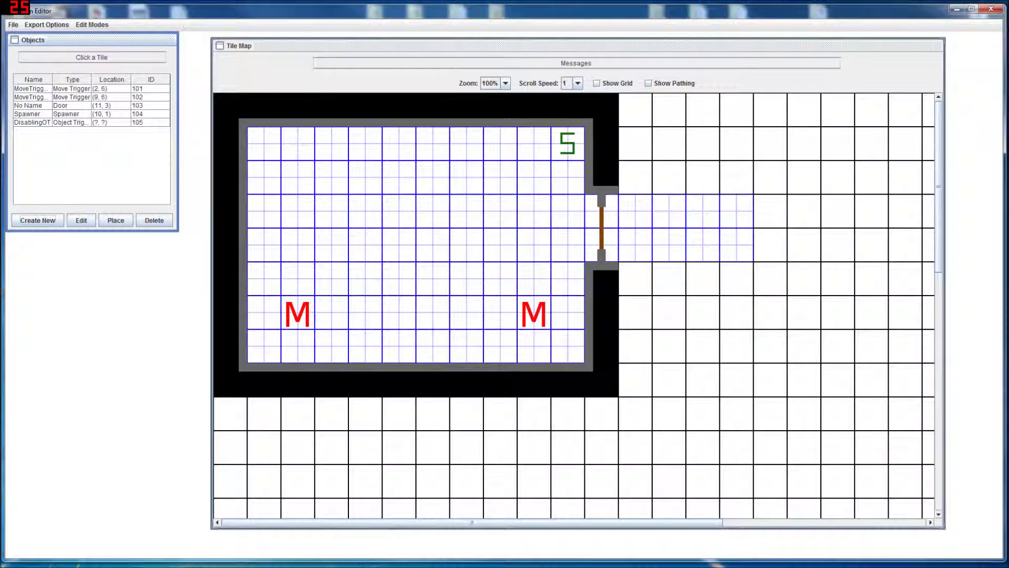
Place DisablingOT on tile (10, 0), just above the spawner
{"action": "left_click", "coordinate": [72, 122]}
{"action": "left_click", "coordinate": [115, 220]}
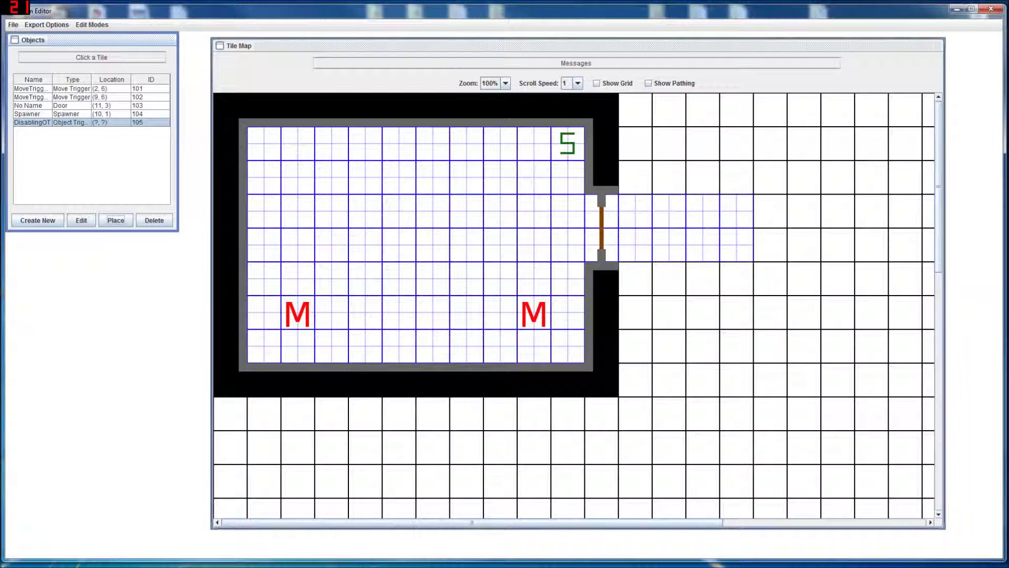
{"action": "left_click", "coordinate": [568, 109]}
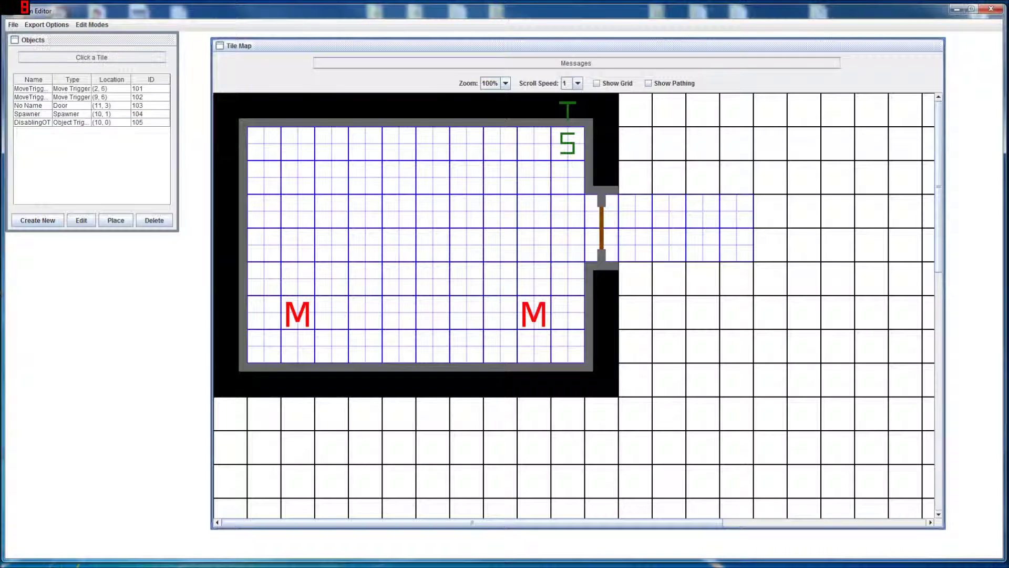
Open DisablingOT for editing, then place it back on tile (10, 0)
{"action": "left_click", "coordinate": [72, 123]}
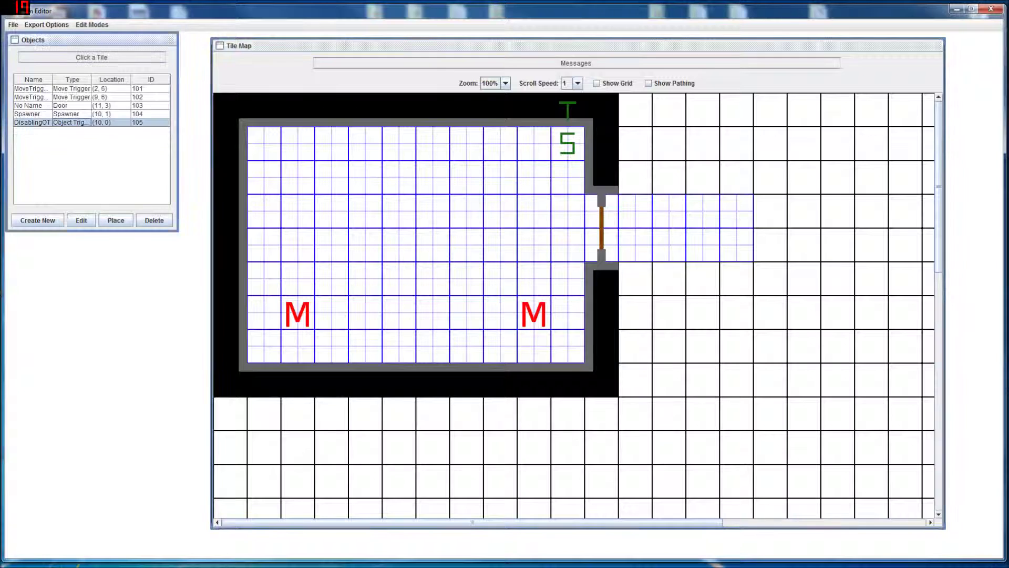
{"action": "left_click", "coordinate": [81, 220]}
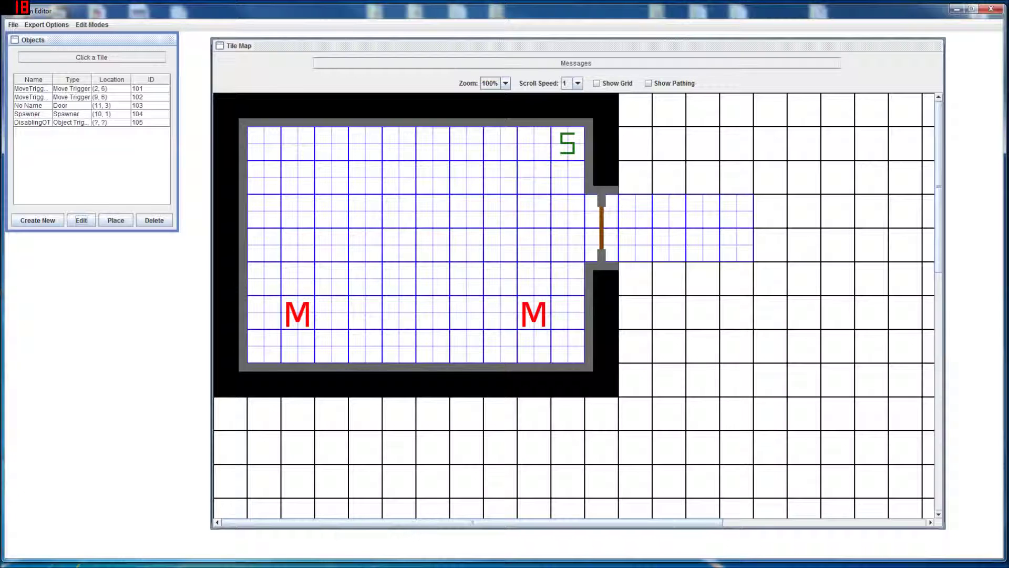
{"action": "left_click", "coordinate": [72, 122]}
{"action": "left_click", "coordinate": [115, 220]}
{"action": "left_click", "coordinate": [568, 109]}
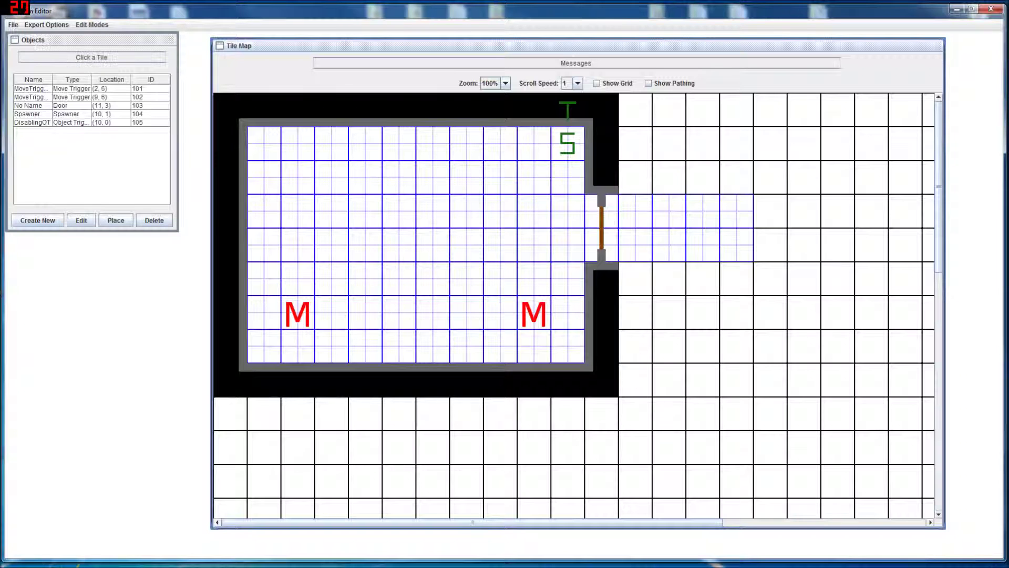
Start a new Object Trigger and name it Enabler
{"action": "left_click", "coordinate": [37, 220]}
{"action": "left_click", "coordinate": [308, 312]}
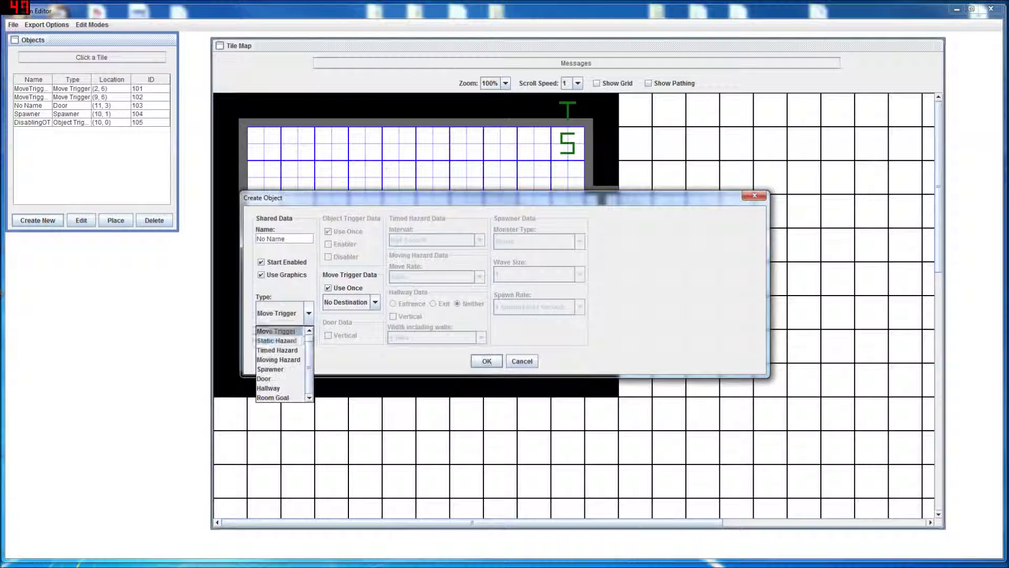
{"action": "left_click", "coordinate": [278, 331]}
{"action": "left_click_drag", "start_coordinate": [287, 239], "coordinate": [256, 239]}
{"action": "type", "text": "Enabler"}
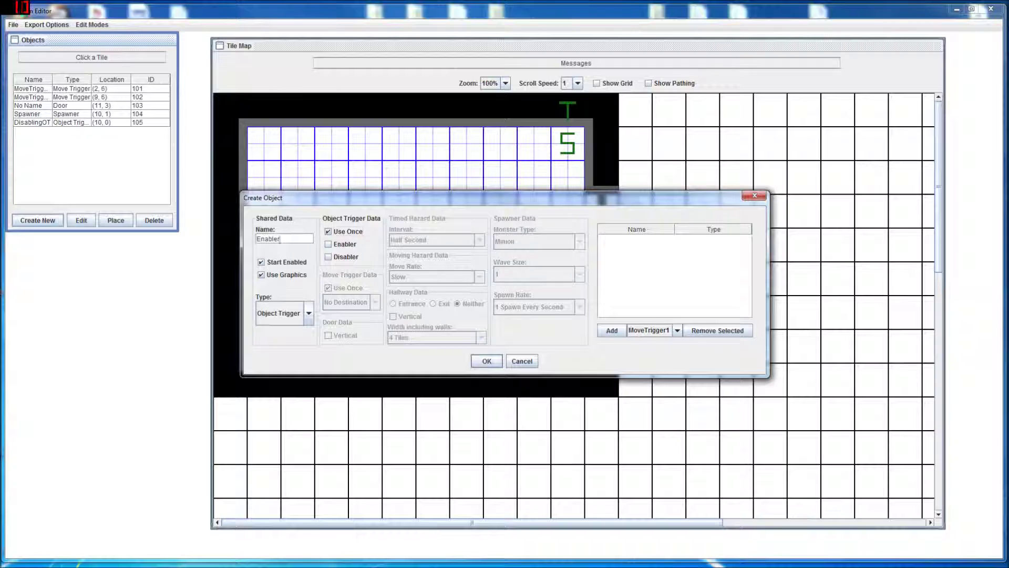
Set the new object trigger to act as an Enabler, with Disabler off and Use Once on
{"action": "left_click", "coordinate": [328, 243]}
{"action": "left_click", "coordinate": [328, 256]}
{"action": "left_click", "coordinate": [327, 243]}
{"action": "left_click", "coordinate": [328, 257]}
{"action": "left_click", "coordinate": [328, 244]}
{"action": "left_click", "coordinate": [328, 231]}
Add MoveTrigger1, MoveTrigger2 and DisablingOT to the objects affected by the Enabler trigger and create it
{"action": "left_click", "coordinate": [677, 330]}
{"action": "left_click", "coordinate": [649, 338]}
{"action": "left_click", "coordinate": [612, 330]}
{"action": "left_click", "coordinate": [677, 330]}
{"action": "left_click", "coordinate": [649, 347]}
{"action": "left_click", "coordinate": [612, 330]}
{"action": "left_click", "coordinate": [677, 330]}
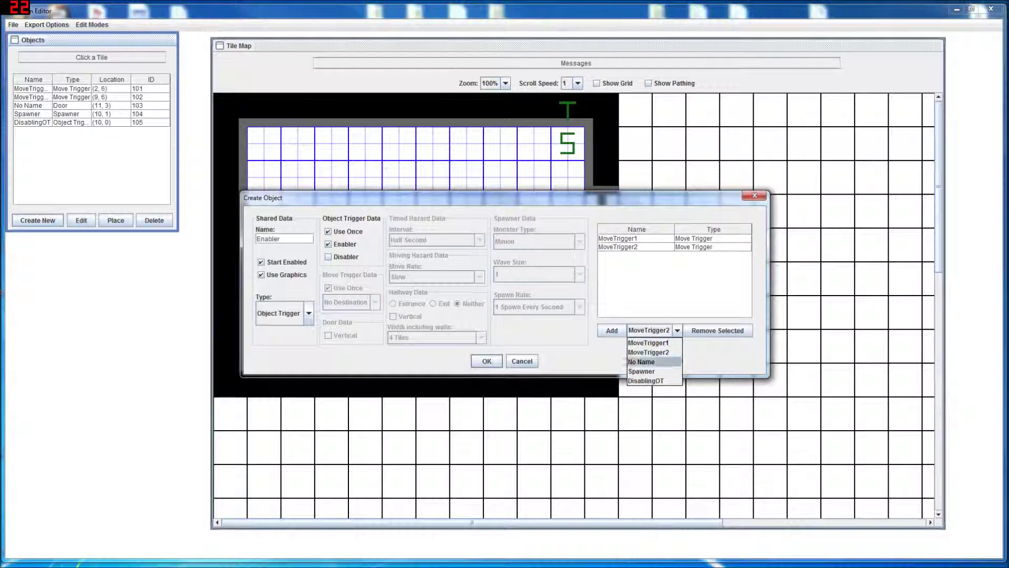
{"action": "left_click", "coordinate": [650, 372]}
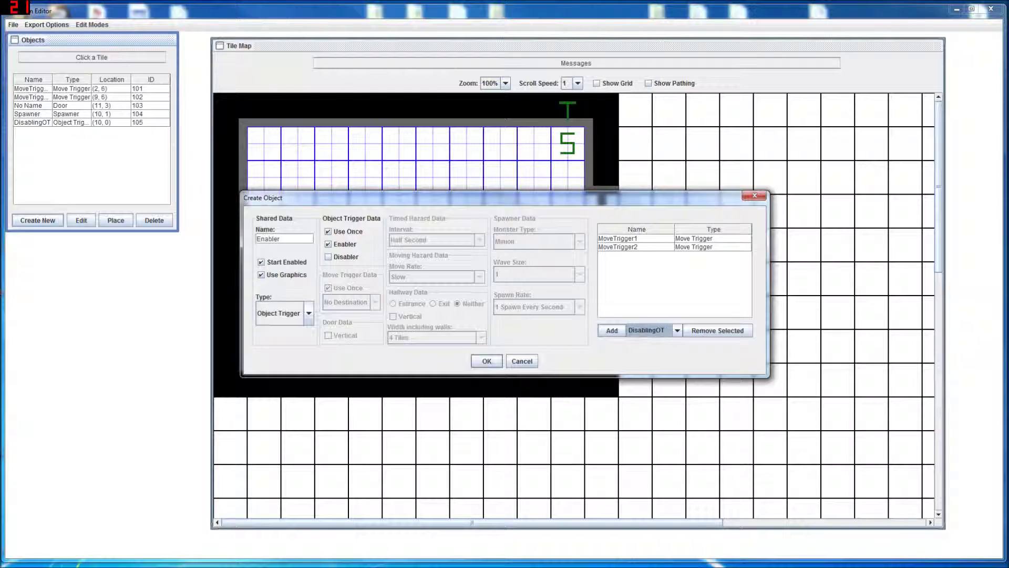
{"action": "left_click", "coordinate": [612, 330]}
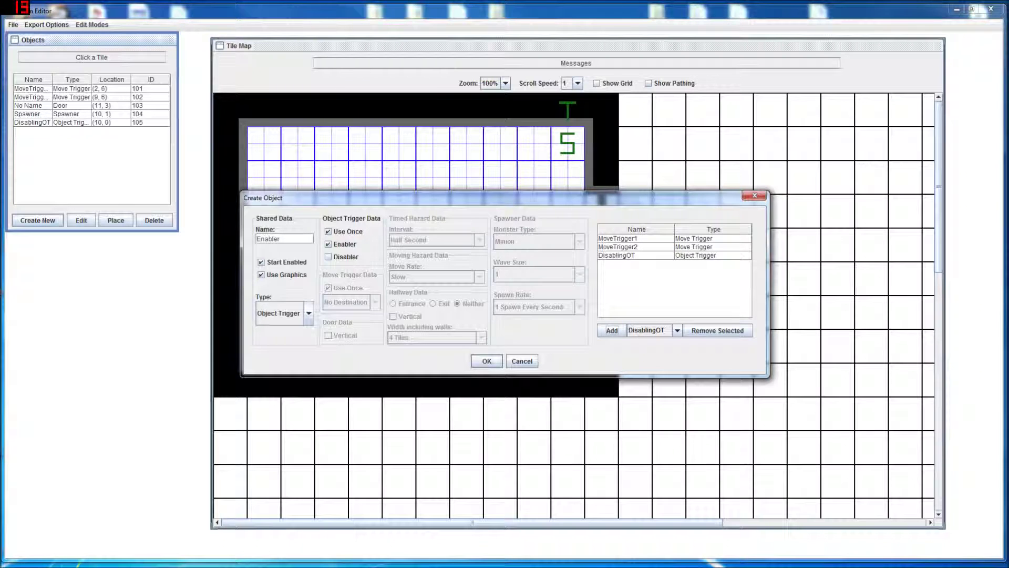
{"action": "left_click_drag", "start_coordinate": [349, 201], "coordinate": [379, 275]}
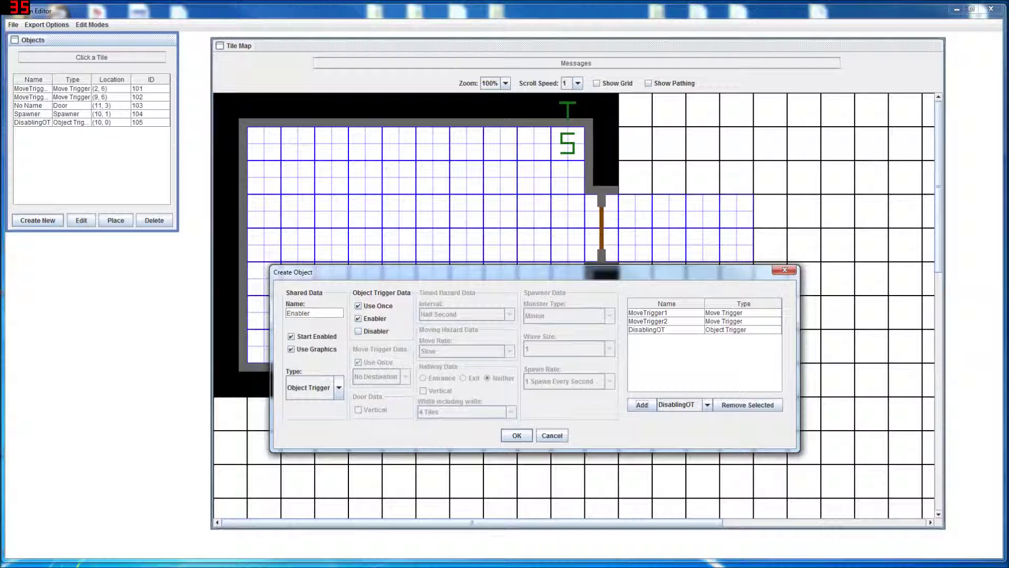
{"action": "left_click", "coordinate": [516, 435]}
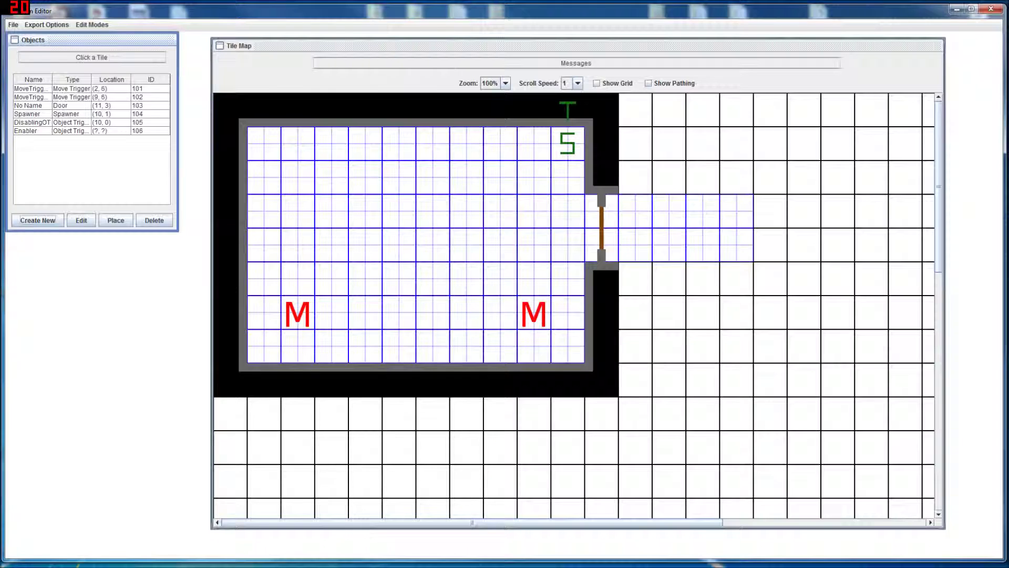
Place the Enabler object trigger on tile (5, 3) inside the room
{"action": "left_click", "coordinate": [32, 131]}
{"action": "left_click", "coordinate": [116, 221]}
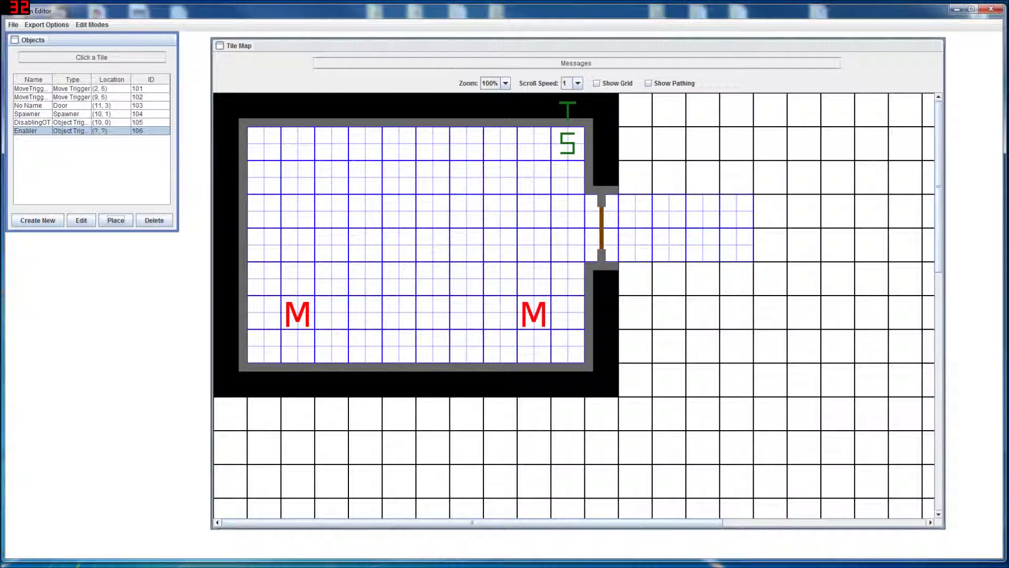
{"action": "left_click", "coordinate": [399, 210]}
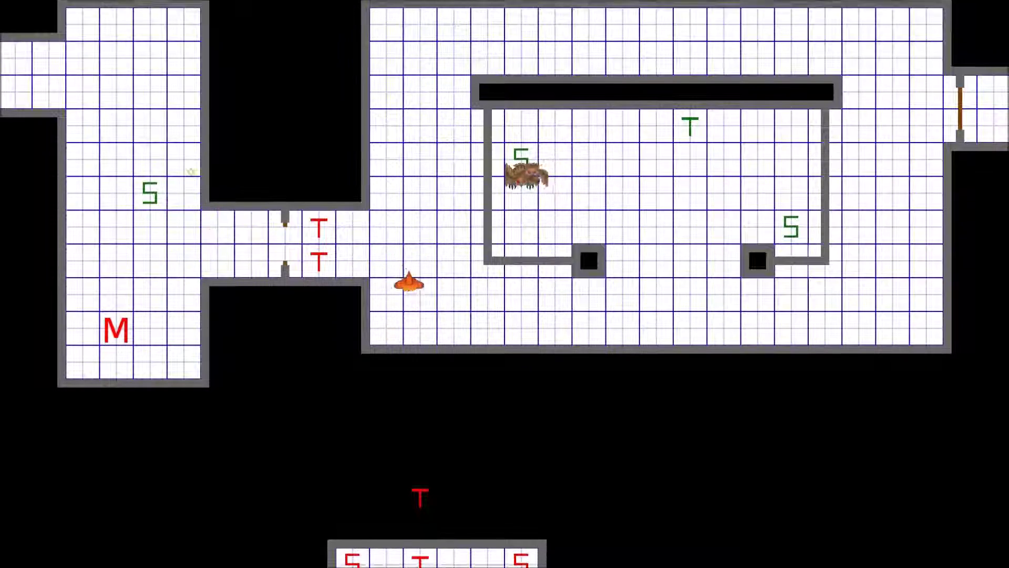
{"action": "key", "text": "Right"}
{"action": "key", "text": "Up"}
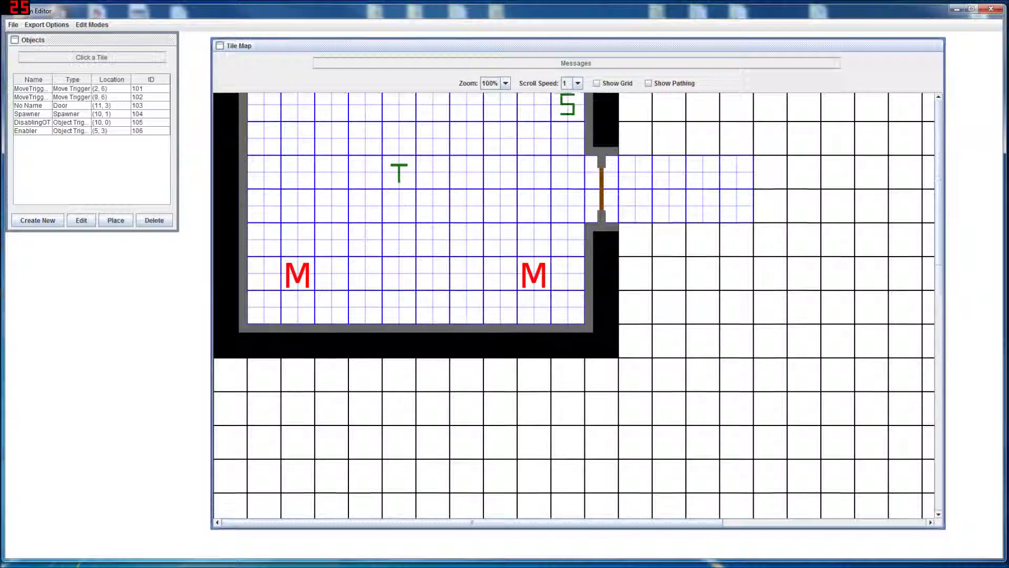
Paint a new outer room 13 by 9 tiles in the empty area below the first room
{"action": "scroll", "coordinate": [572, 305], "scroll_direction": "down", "scroll_amount": 10}
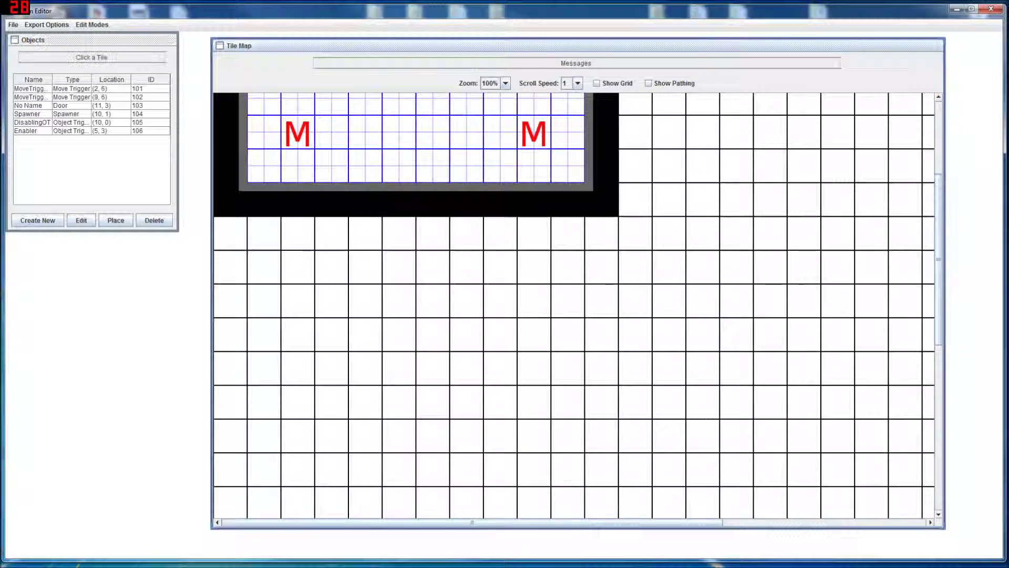
{"action": "scroll", "coordinate": [573, 305], "scroll_direction": "down", "scroll_amount": 2}
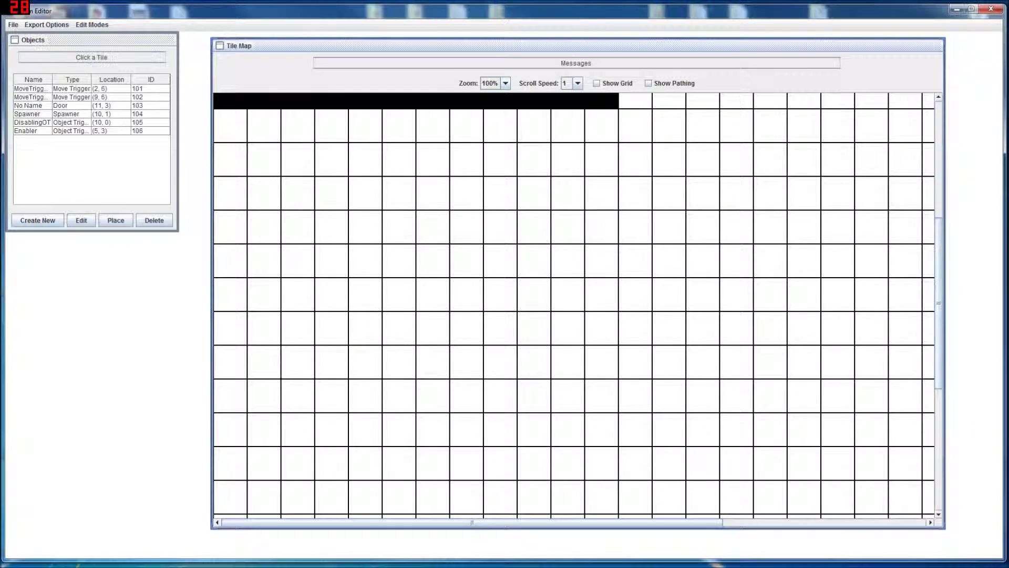
{"action": "left_click", "coordinate": [91, 25]}
{"action": "left_click", "coordinate": [91, 38]}
{"action": "left_click", "coordinate": [103, 123]}
{"action": "left_click", "coordinate": [264, 158]}
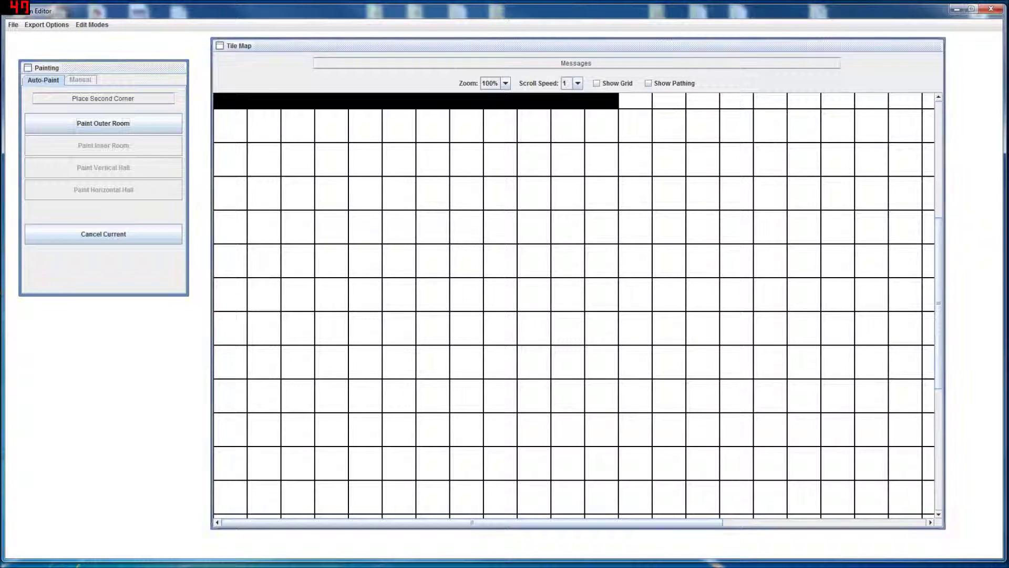
{"action": "left_click", "coordinate": [636, 429]}
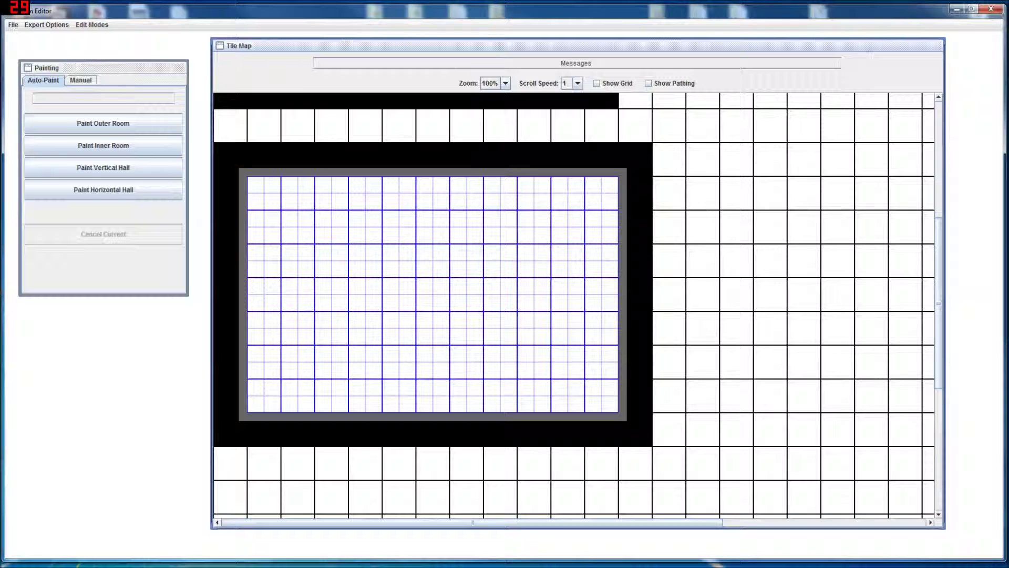
Mark the whole floor of the new room as pathable and hide the pathing overlay
{"action": "left_click", "coordinate": [92, 24]}
{"action": "left_click", "coordinate": [87, 48]}
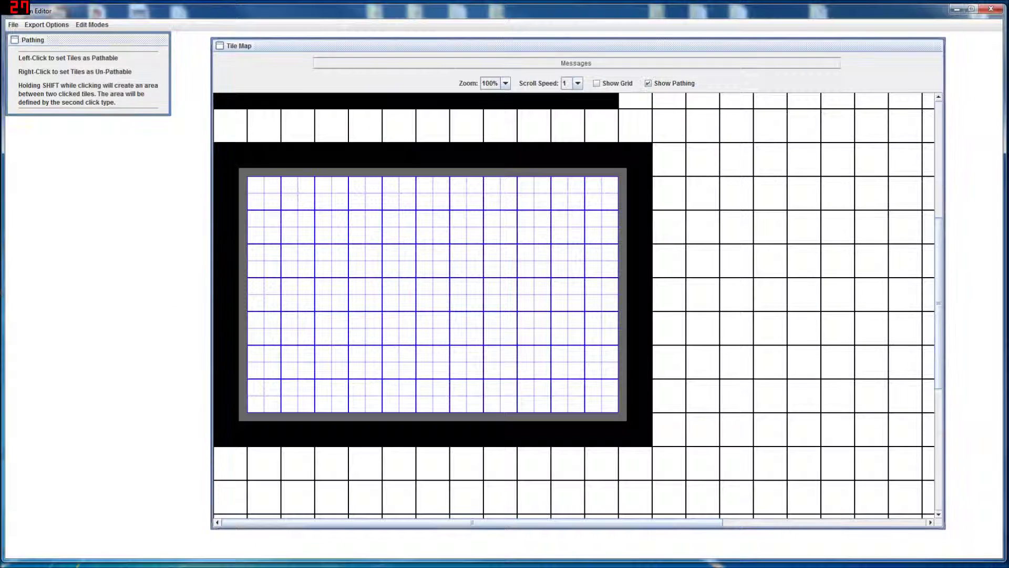
{"action": "left_click", "coordinate": [609, 405], "text": "shift"}
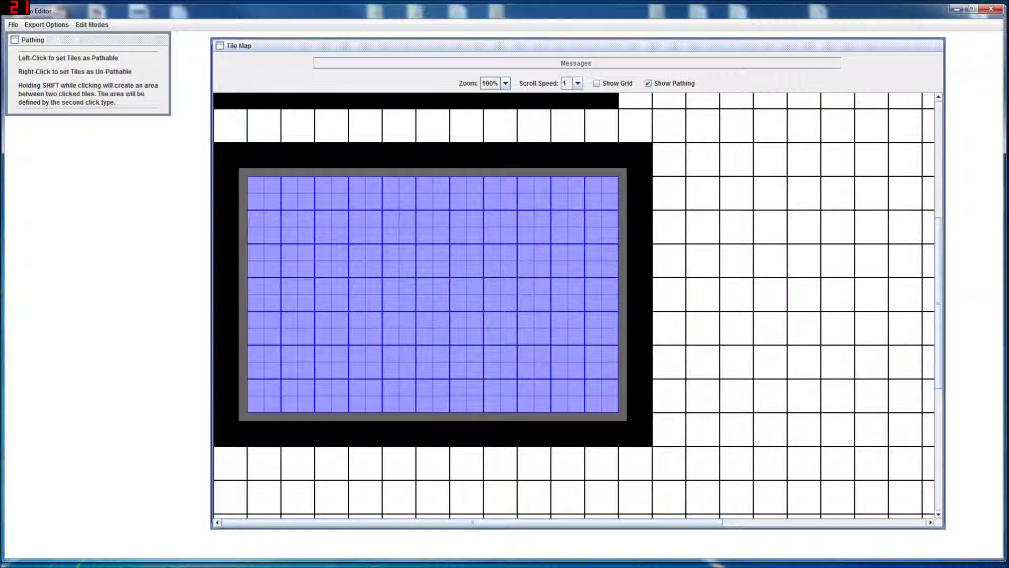
{"action": "left_click", "coordinate": [648, 84]}
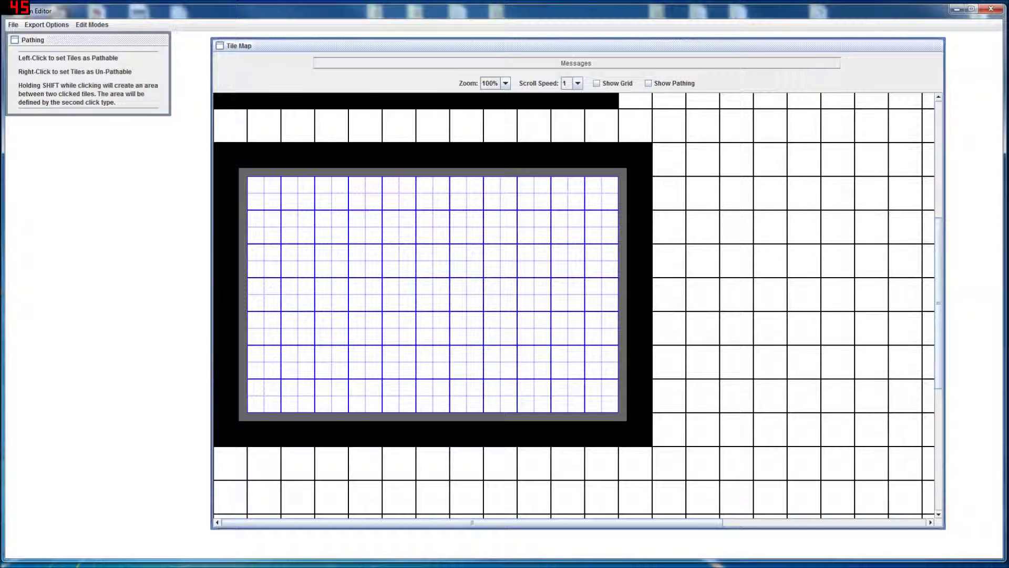
{"action": "left_click", "coordinate": [596, 83]}
{"action": "left_click", "coordinate": [597, 83]}
Create a Static Hazard object named StaticHaz
{"action": "left_click", "coordinate": [92, 25]}
{"action": "left_click", "coordinate": [88, 59]}
{"action": "left_click", "coordinate": [38, 220]}
{"action": "left_click", "coordinate": [309, 313]}
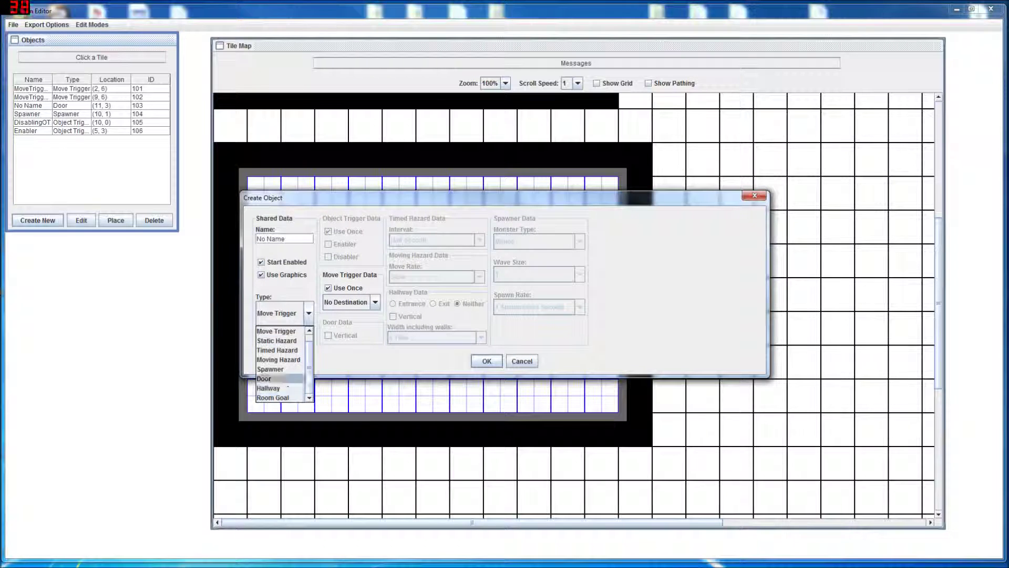
{"action": "scroll", "coordinate": [280, 383], "scroll_direction": "up", "scroll_amount": 1}
{"action": "left_click", "coordinate": [277, 350]}
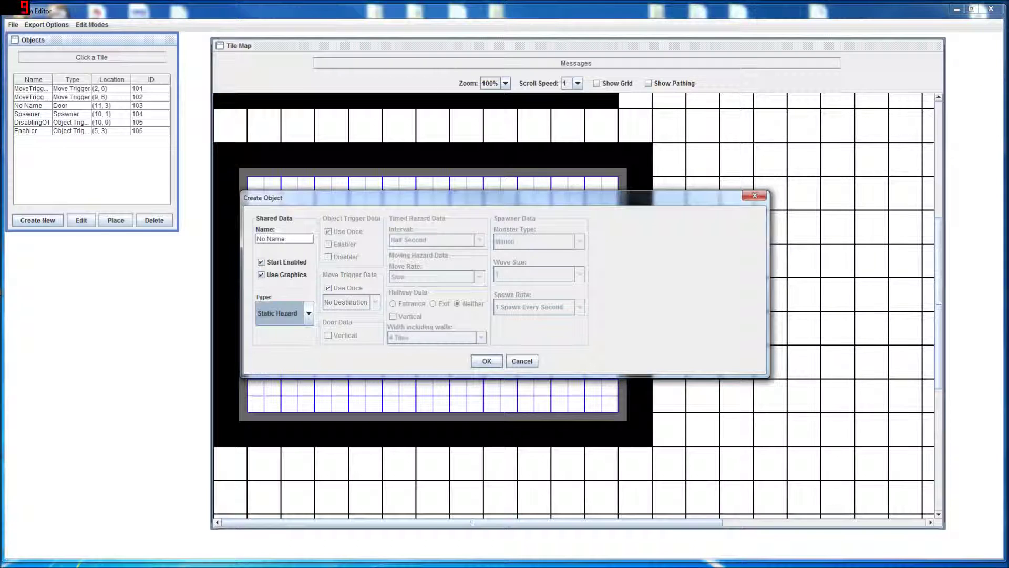
{"action": "left_click_drag", "start_coordinate": [290, 239], "coordinate": [256, 239]}
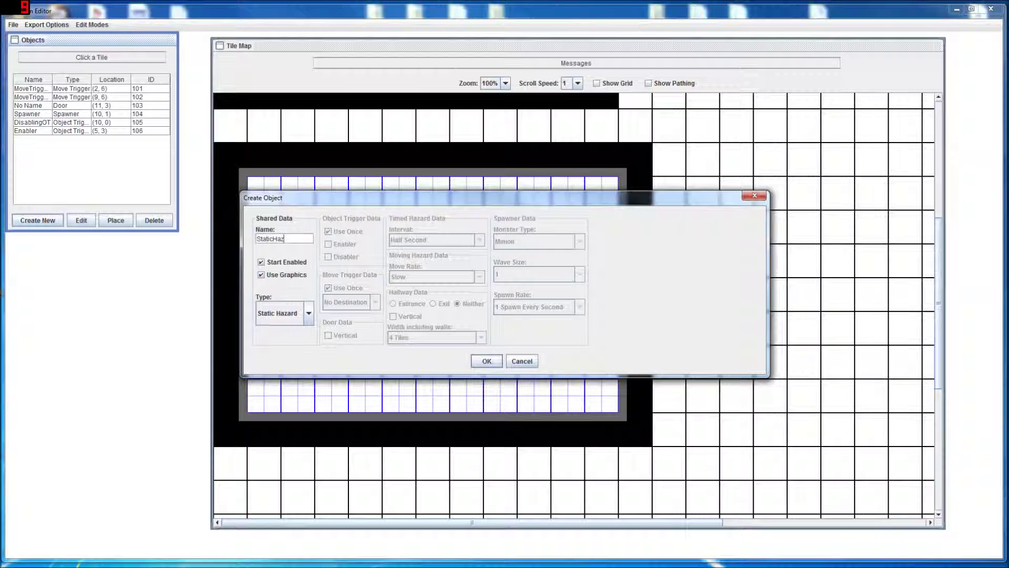
{"action": "key", "text": "Return"}
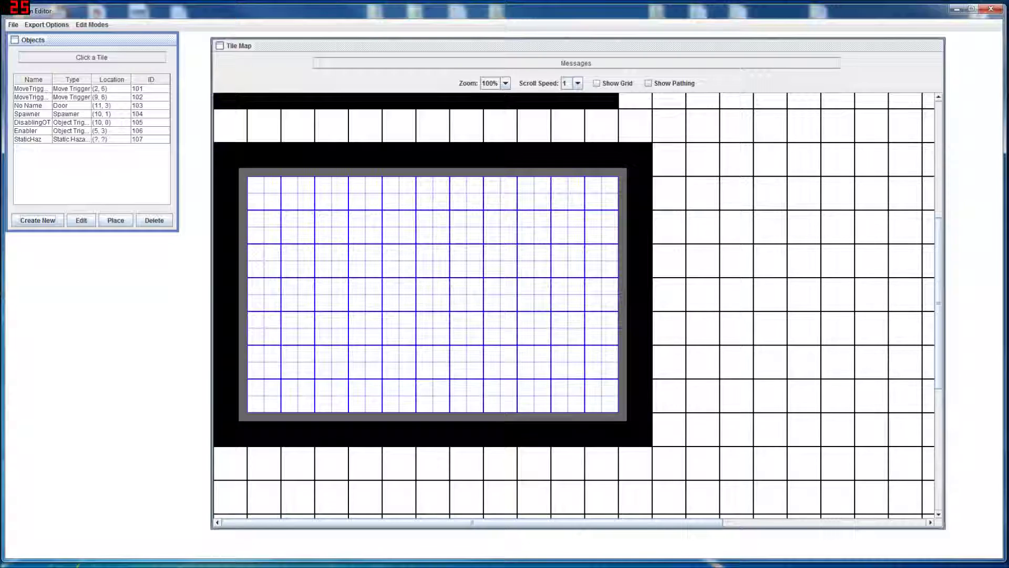
Place StaticHaz on tile (2, 16) in the new room and review its settings without changing them
{"action": "left_click", "coordinate": [71, 139]}
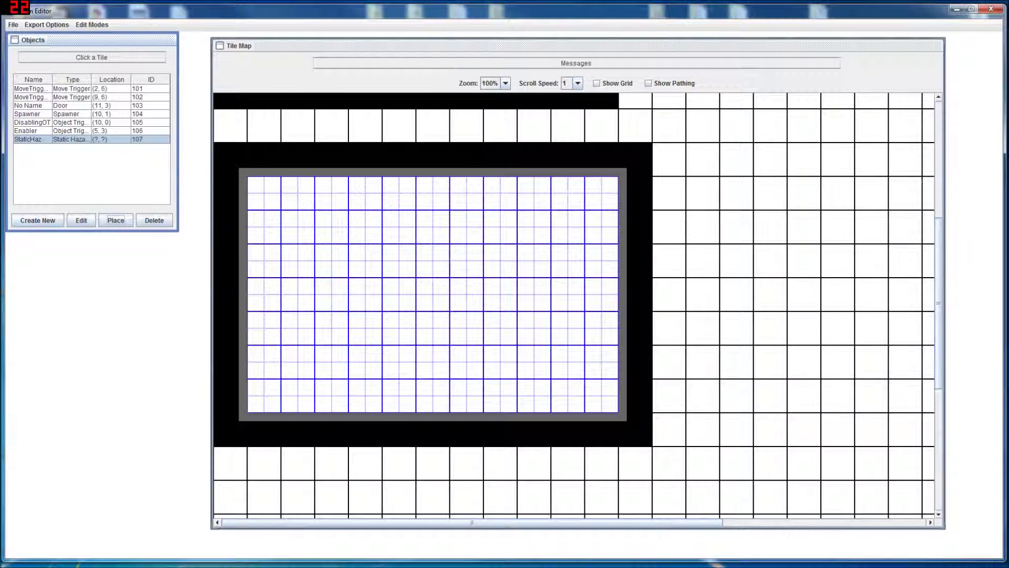
{"action": "left_click", "coordinate": [298, 361]}
{"action": "left_click", "coordinate": [72, 139]}
{"action": "left_click", "coordinate": [81, 220]}
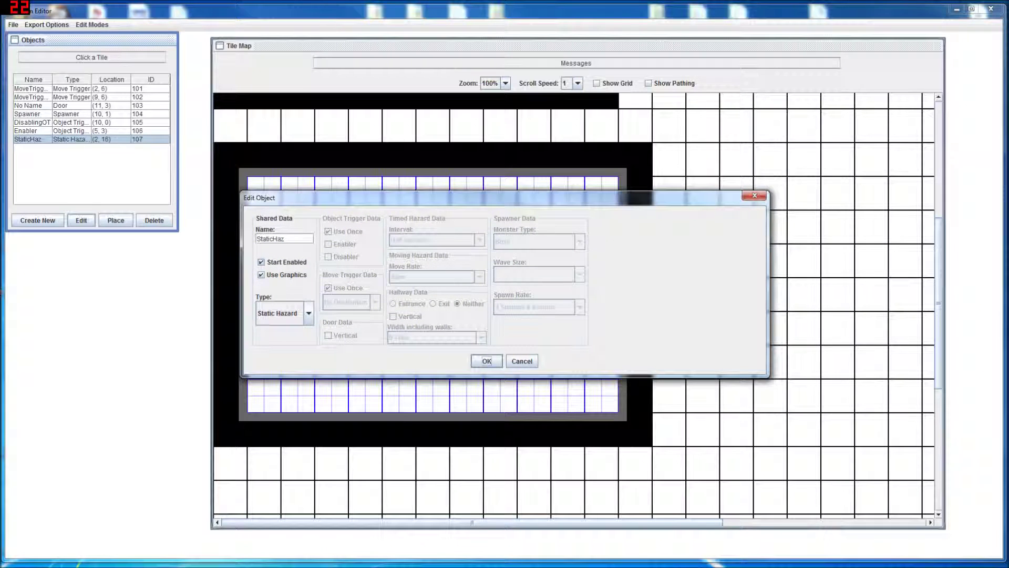
{"action": "left_click", "coordinate": [521, 361]}
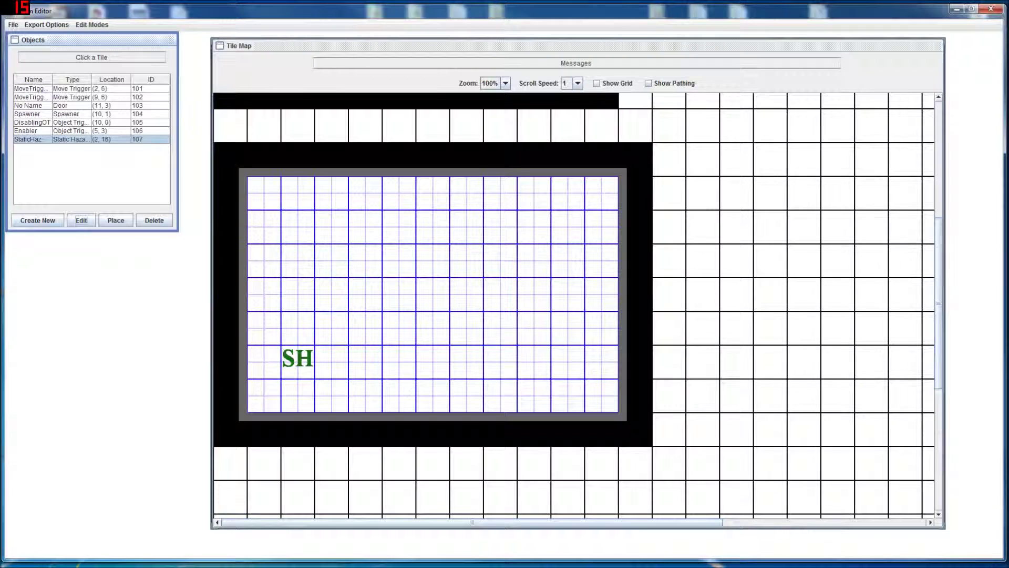
Create a Timed Hazard object named TimedHaz with an interval of Two Seconds
{"action": "left_click", "coordinate": [38, 220]}
{"action": "left_click", "coordinate": [284, 312]}
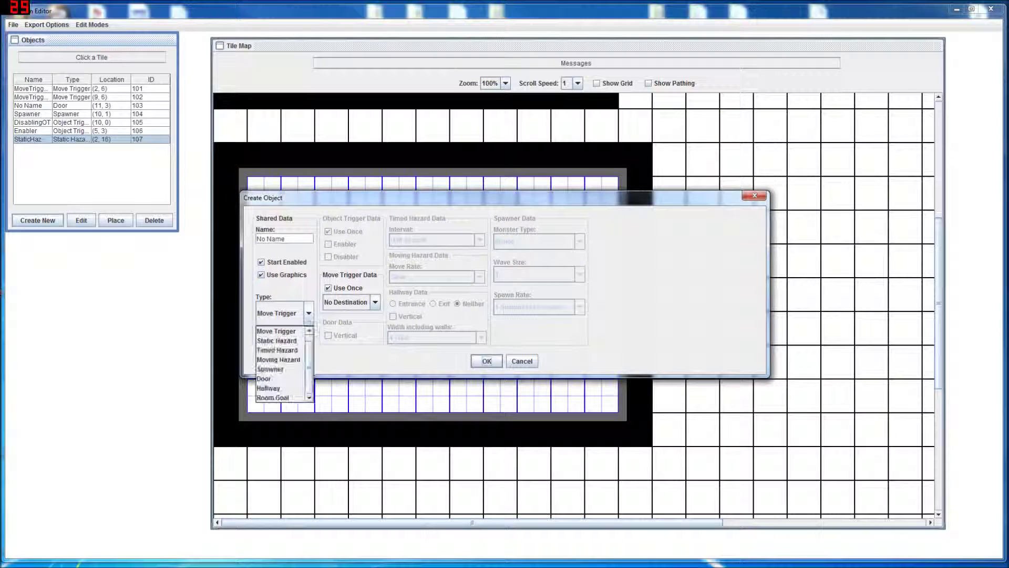
{"action": "left_click", "coordinate": [278, 360]}
{"action": "key", "text": "Down"}
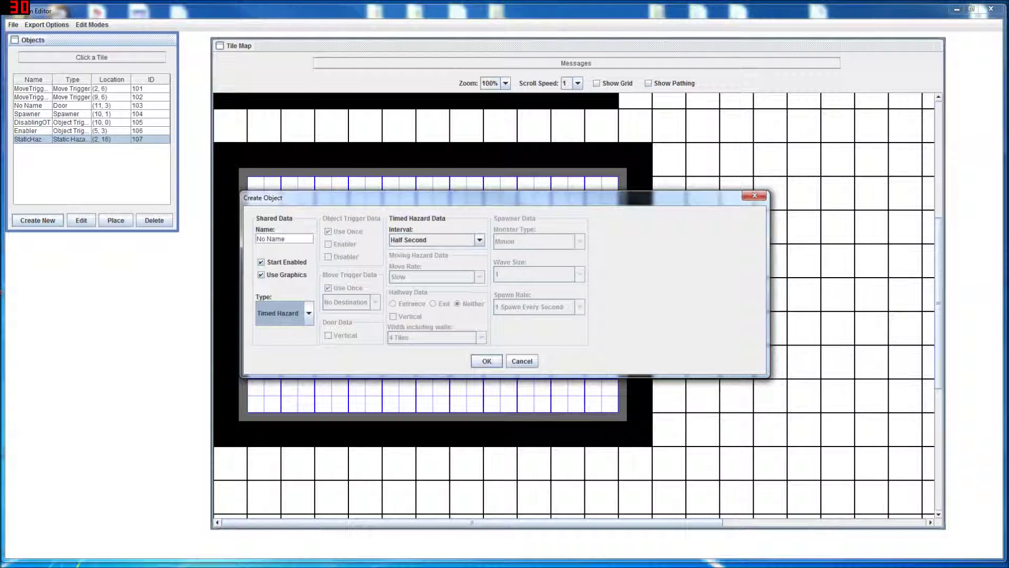
{"action": "left_click_drag", "start_coordinate": [291, 239], "coordinate": [255, 239]}
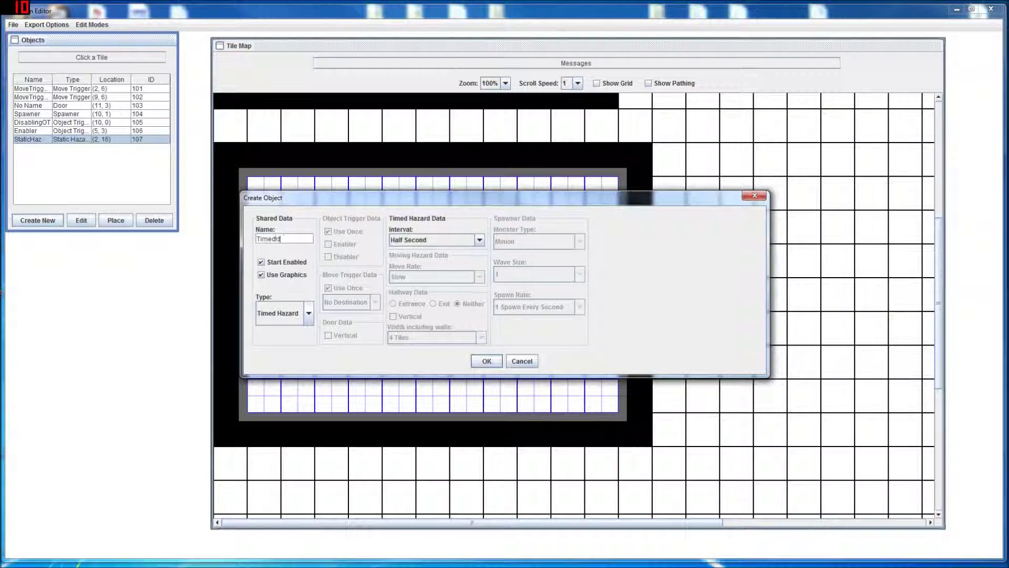
{"action": "left_click", "coordinate": [436, 240]}
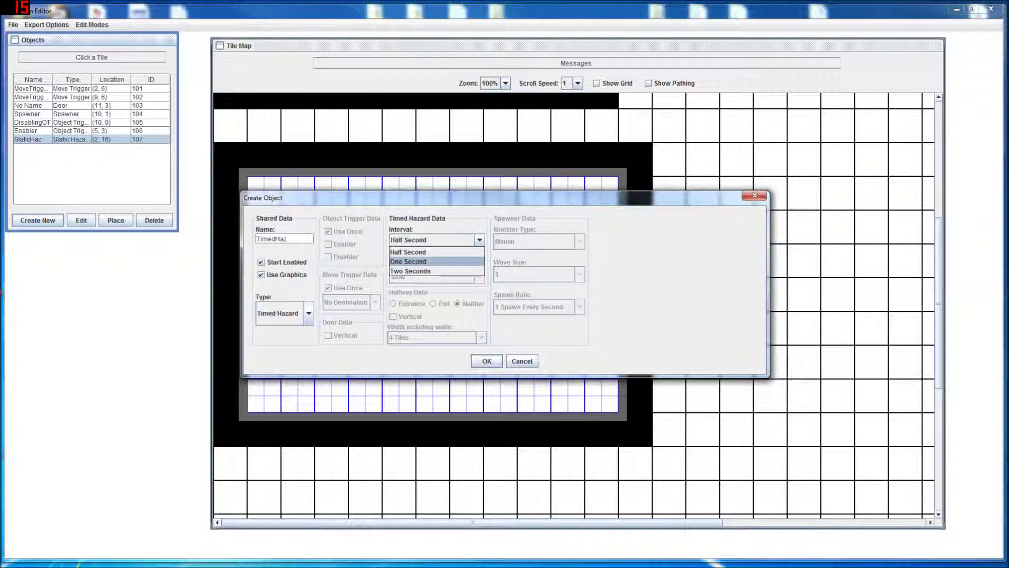
{"action": "left_click", "coordinate": [437, 271]}
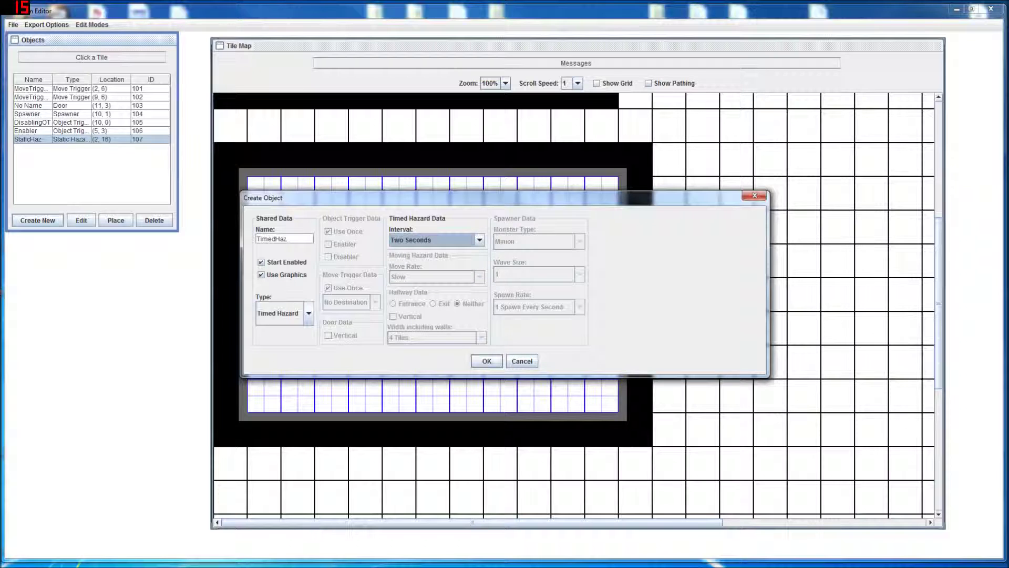
{"action": "key", "text": "Return"}
Place TimedHaz on tile (9, 15) in the new room
{"action": "left_click", "coordinate": [72, 148]}
{"action": "left_click", "coordinate": [115, 220]}
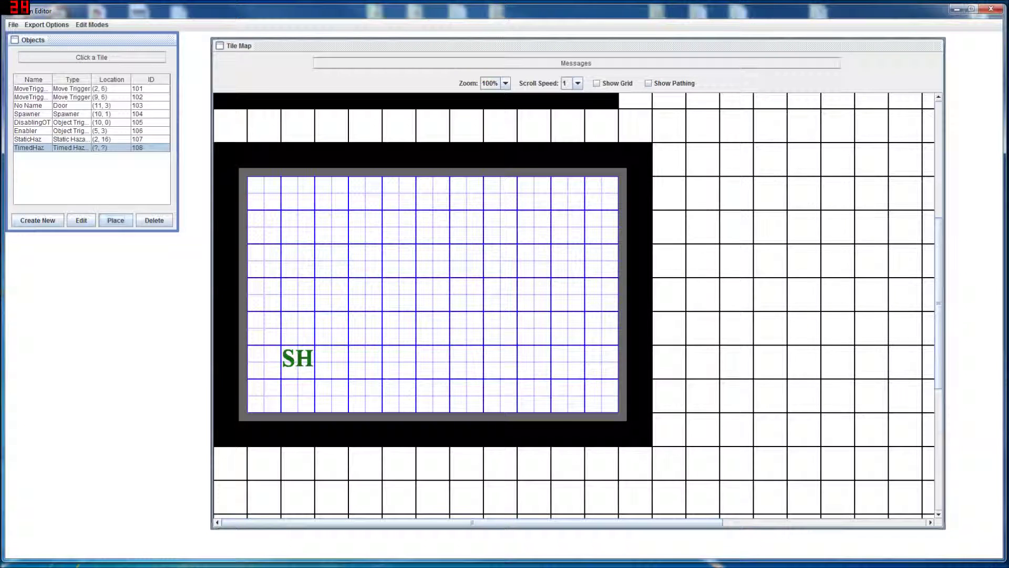
{"action": "left_click", "coordinate": [534, 328]}
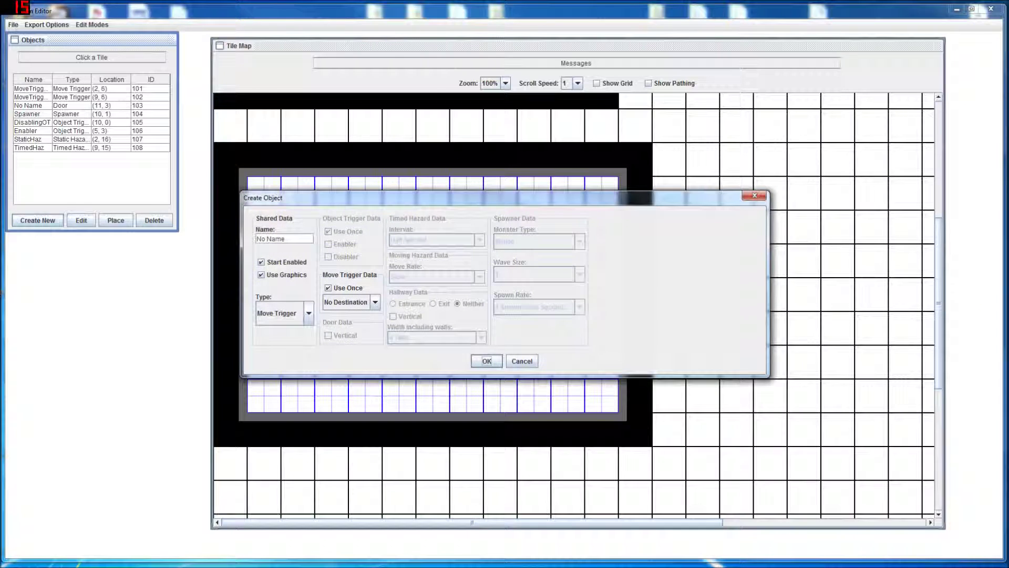
Try to create a Moving Hazard object named Moving Hazard with a Medium move rate, X-Move 064 and Y-Move 64
{"action": "left_click", "coordinate": [309, 313]}
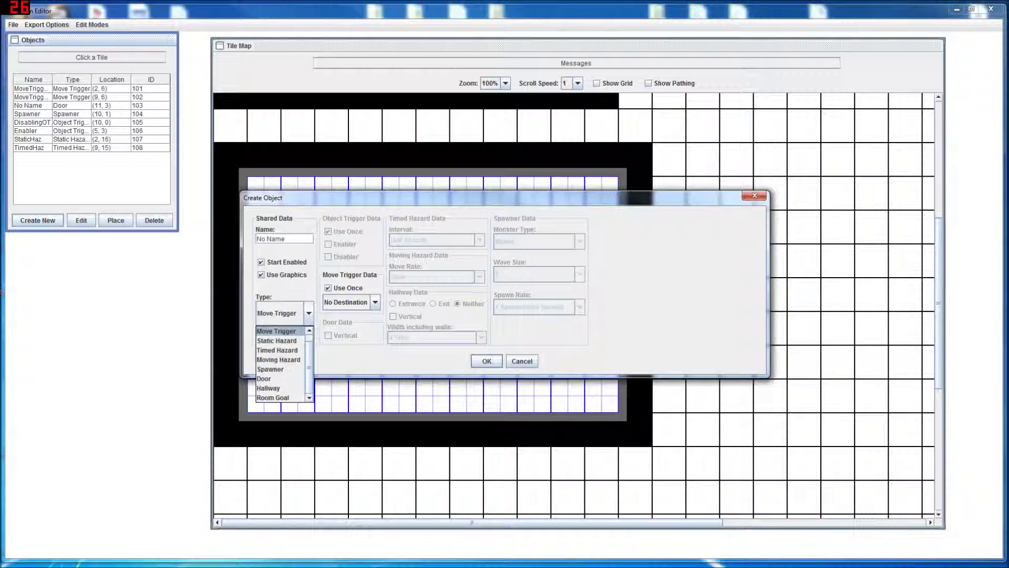
{"action": "left_click", "coordinate": [279, 357]}
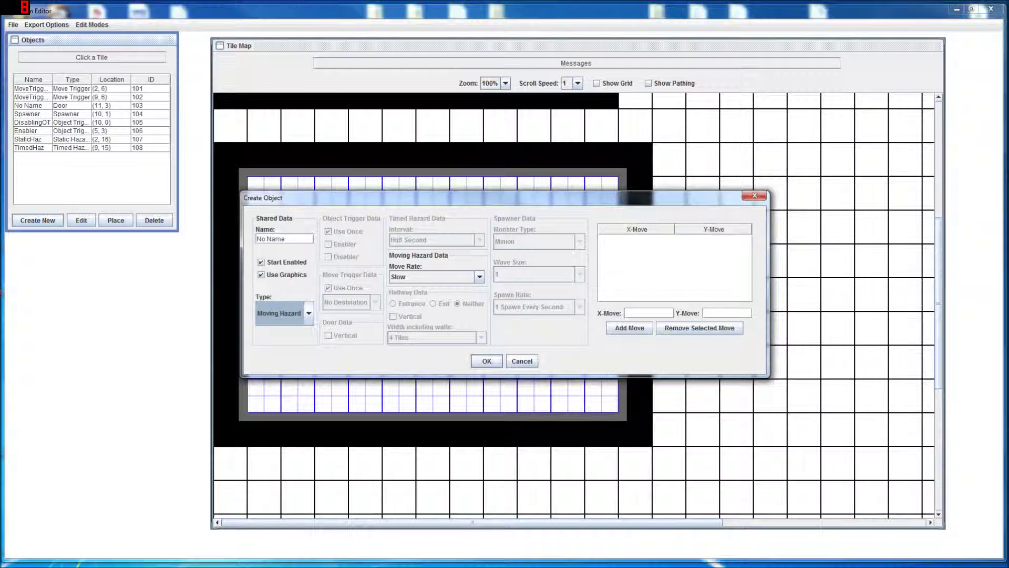
{"action": "left_click", "coordinate": [479, 277]}
{"action": "left_click", "coordinate": [410, 296]}
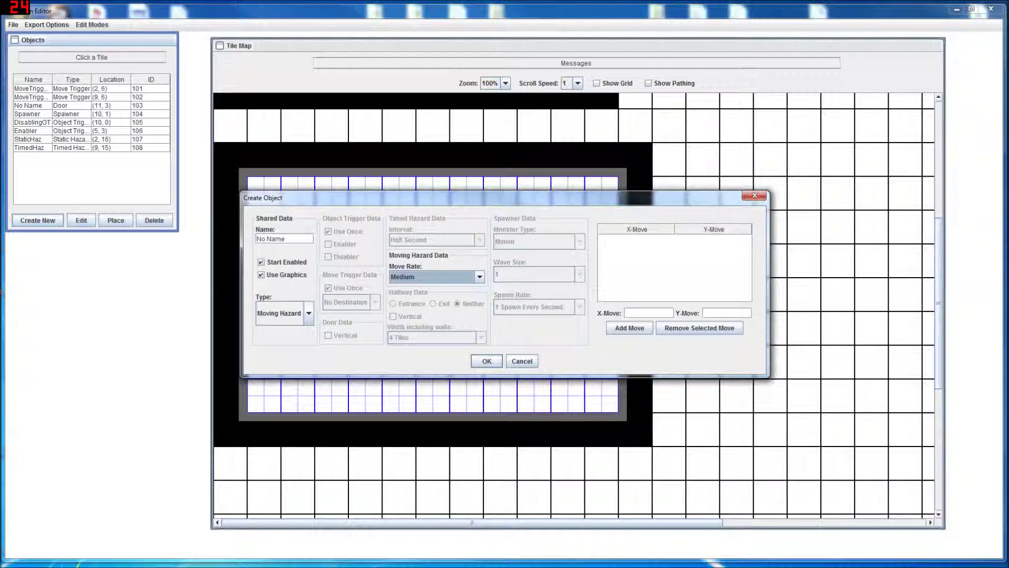
{"action": "left_click_drag", "start_coordinate": [285, 238], "coordinate": [256, 238]}
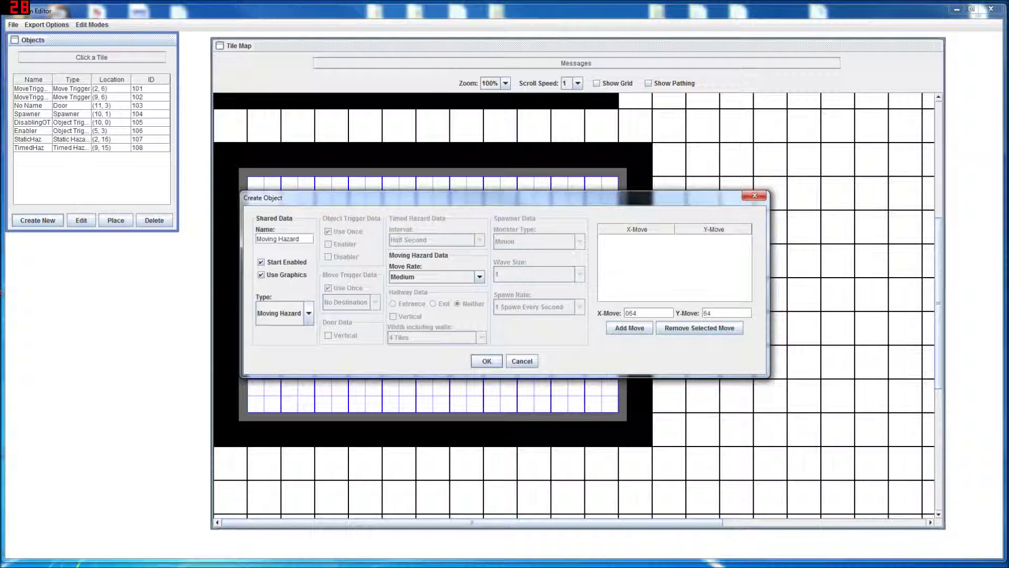
{"action": "key", "text": "Return"}
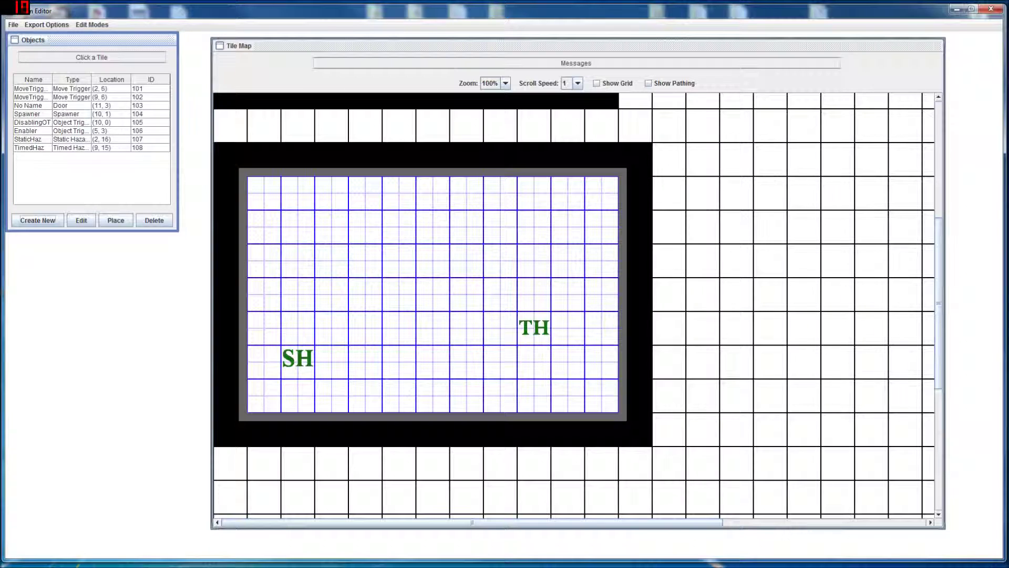
Create a Moving Hazard object with the default name and Slow move rate, and place it on tile (5, 13)
{"action": "left_click", "coordinate": [38, 221]}
{"action": "left_click", "coordinate": [309, 312]}
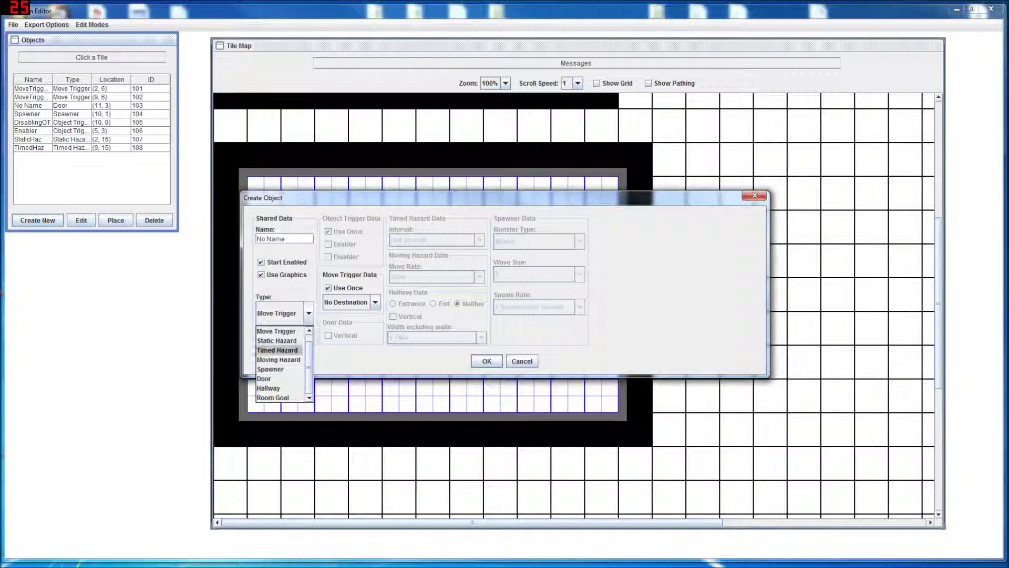
{"action": "left_click", "coordinate": [278, 359]}
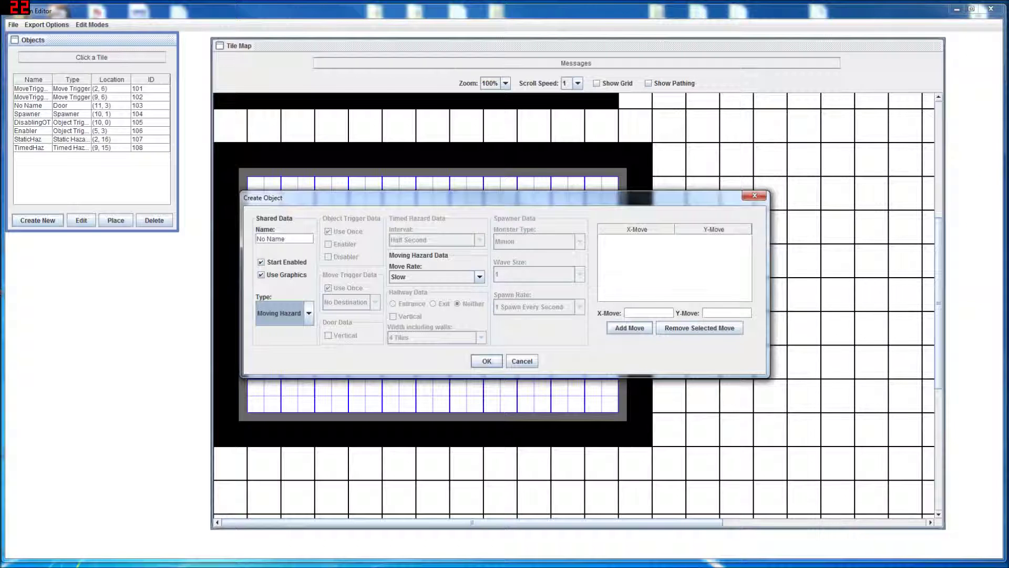
{"action": "left_click", "coordinate": [487, 361]}
{"action": "left_click", "coordinate": [71, 148]}
{"action": "left_click", "coordinate": [72, 156]}
{"action": "left_click", "coordinate": [399, 261]}
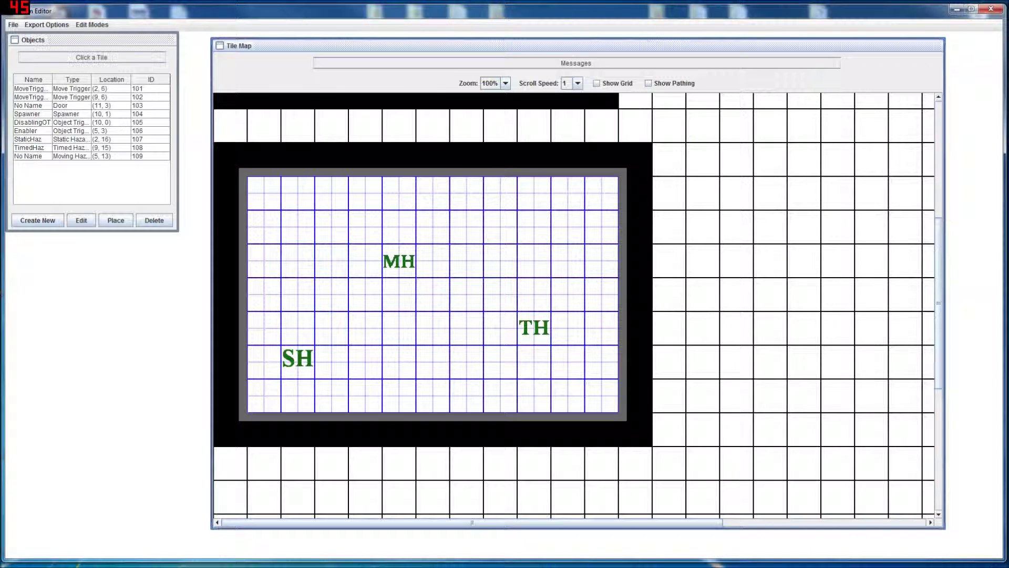
Quit the map editor
{"action": "left_click", "coordinate": [13, 25]}
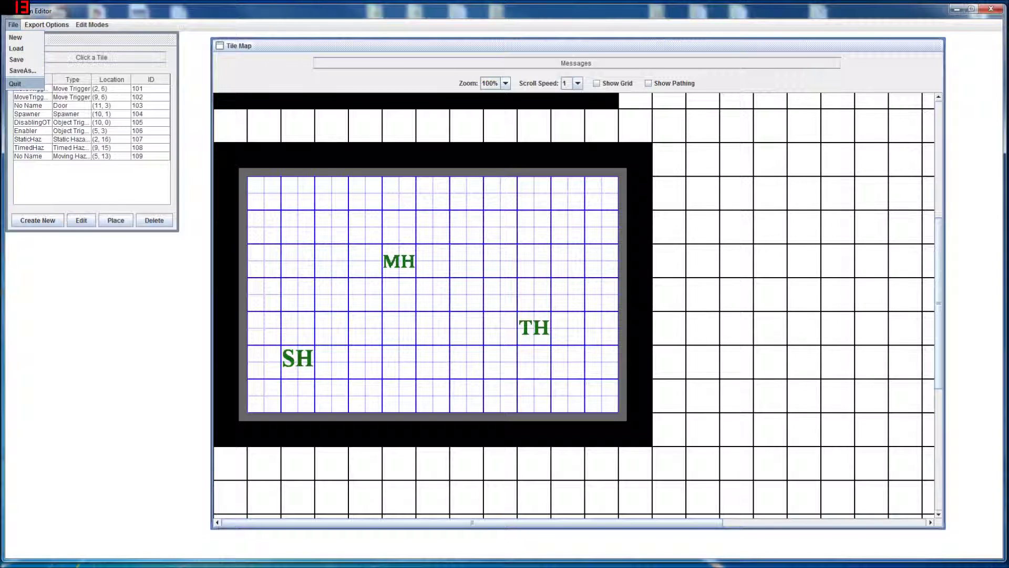
{"action": "left_click", "coordinate": [14, 83]}
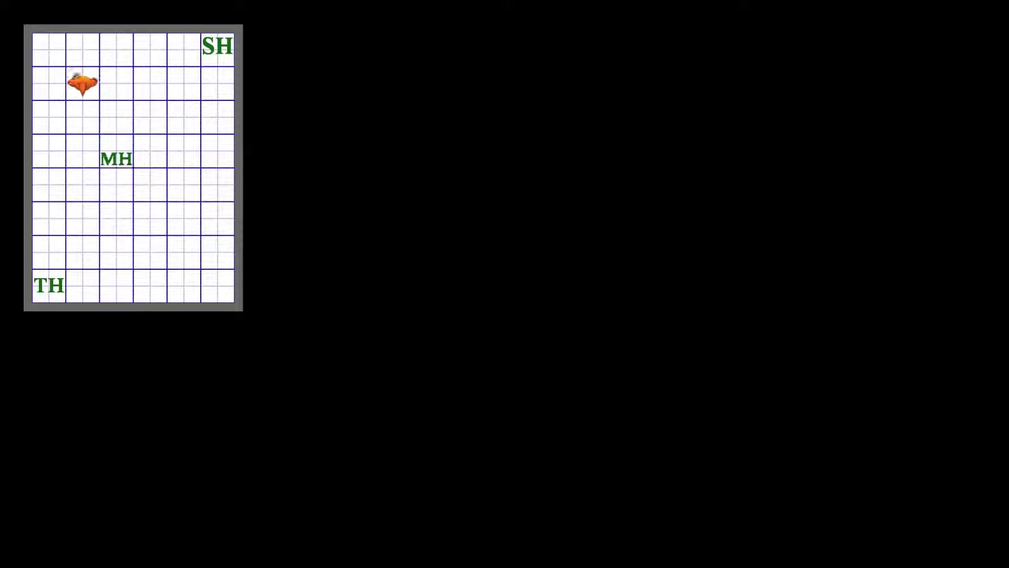
{"action": "key", "text": "Left"}
{"action": "key", "text": "Down"}
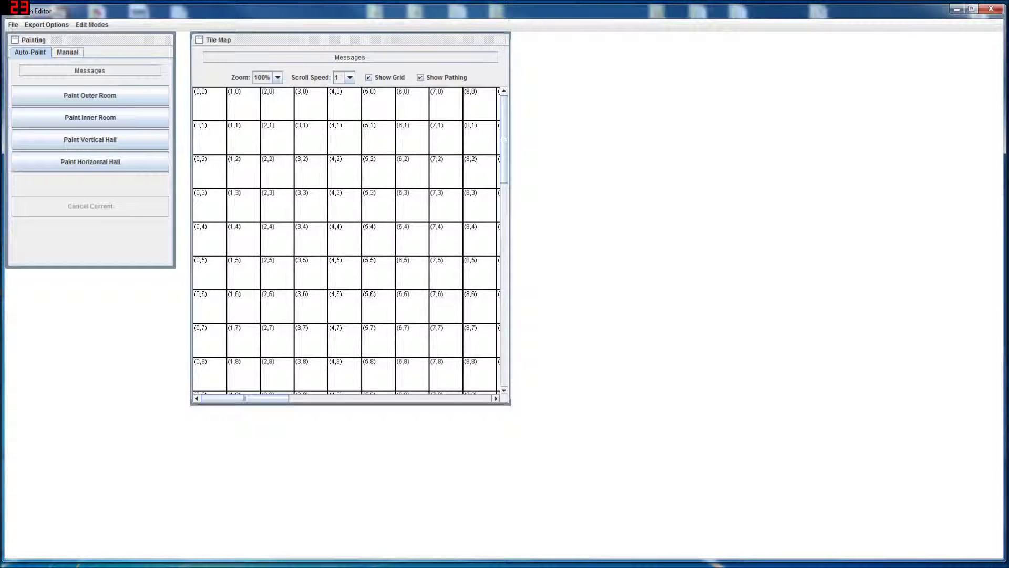
Space the Tile Map and Painting windows apart and enlarge the Tile Map window to fill most of the workspace
{"action": "left_click_drag", "start_coordinate": [350, 40], "coordinate": [404, 64]}
{"action": "left_click_drag", "start_coordinate": [106, 40], "coordinate": [114, 51]}
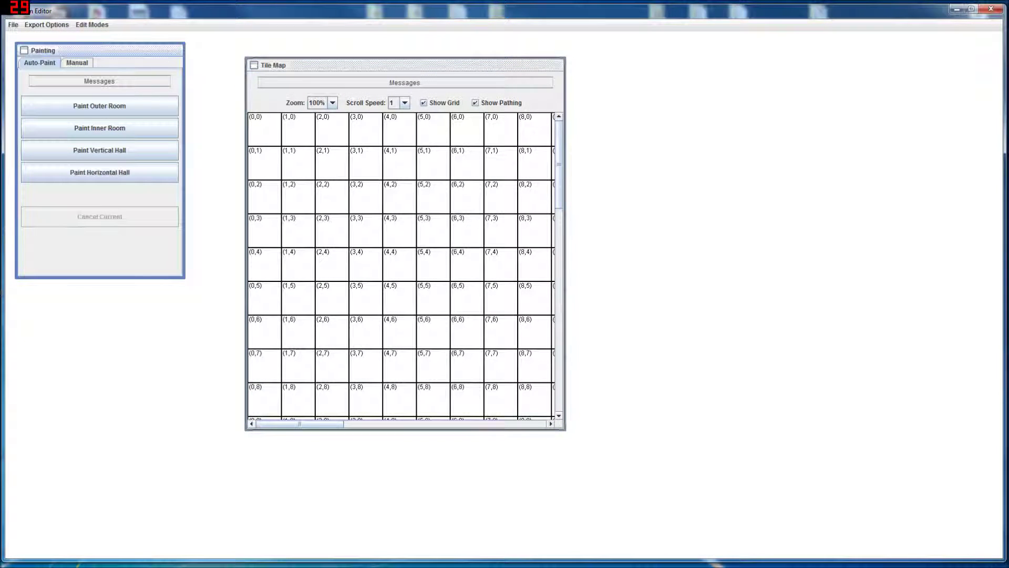
{"action": "left_click_drag", "start_coordinate": [563, 429], "coordinate": [697, 470]}
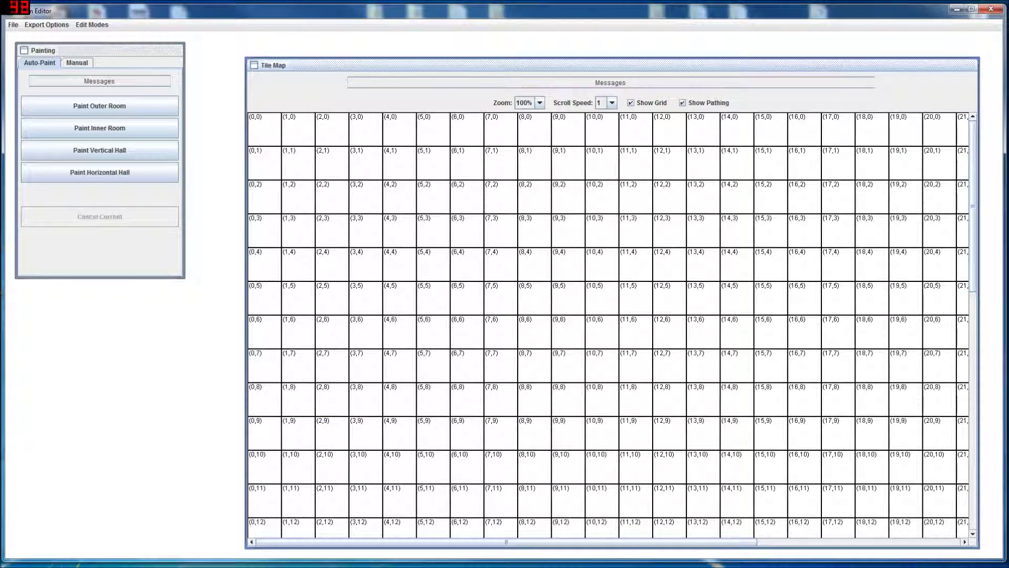
{"action": "scroll", "coordinate": [608, 324], "scroll_direction": "down", "scroll_amount": 15}
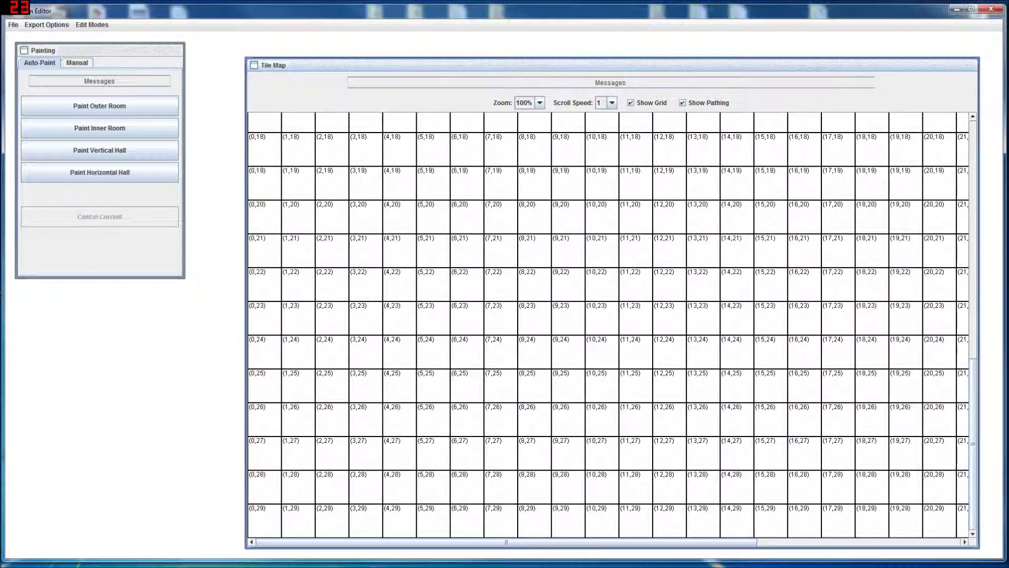
{"action": "scroll", "coordinate": [612, 324], "scroll_direction": "up", "scroll_amount": 15}
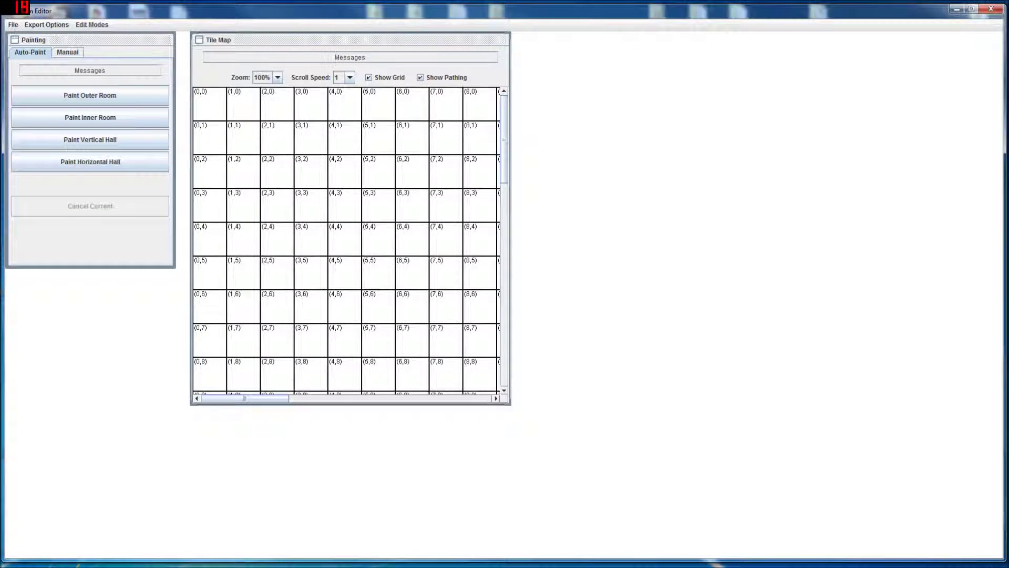
Arrange the default editor layout again, offsetting both windows and stretching the Tile Map until column 21 shows
{"action": "left_click_drag", "start_coordinate": [349, 39], "coordinate": [404, 65]}
{"action": "left_click_drag", "start_coordinate": [90, 39], "coordinate": [99, 50]}
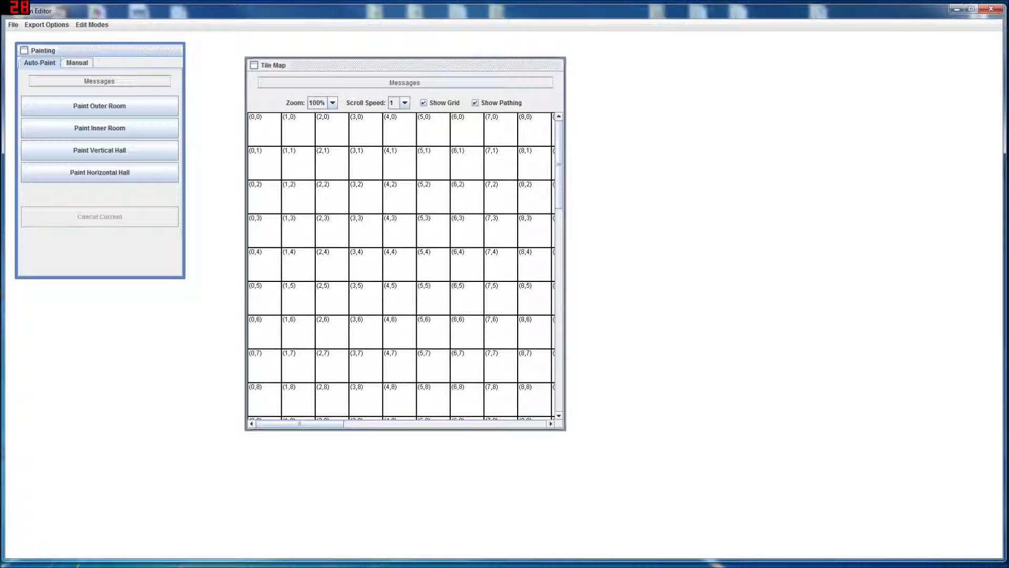
{"action": "left_click_drag", "start_coordinate": [564, 429], "coordinate": [593, 441]}
{"action": "left_click_drag", "start_coordinate": [845, 512], "coordinate": [980, 549]}
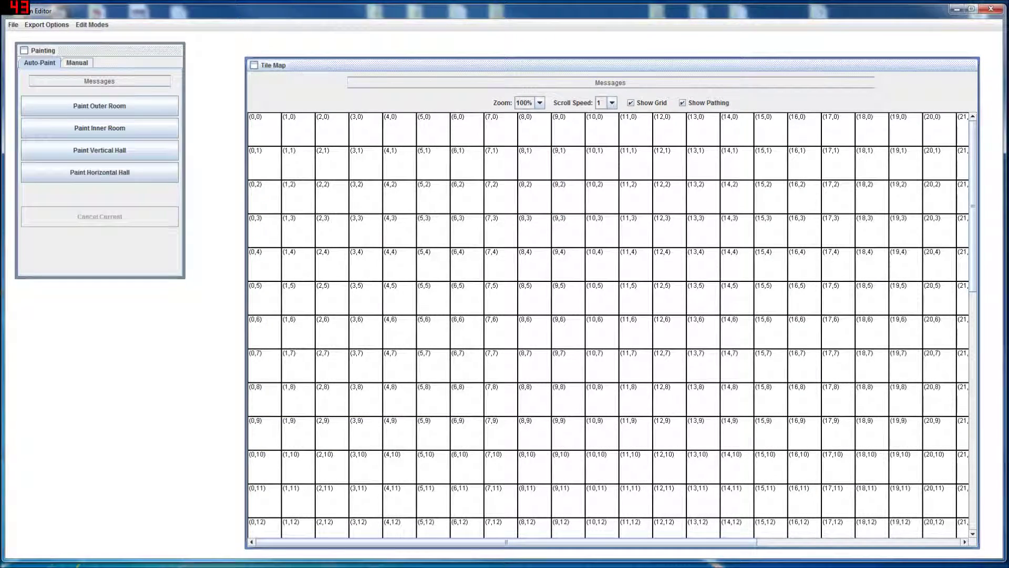
{"action": "scroll", "coordinate": [612, 325], "scroll_direction": "down", "scroll_amount": 1}
{"action": "scroll", "coordinate": [612, 324], "scroll_direction": "down", "scroll_amount": 10}
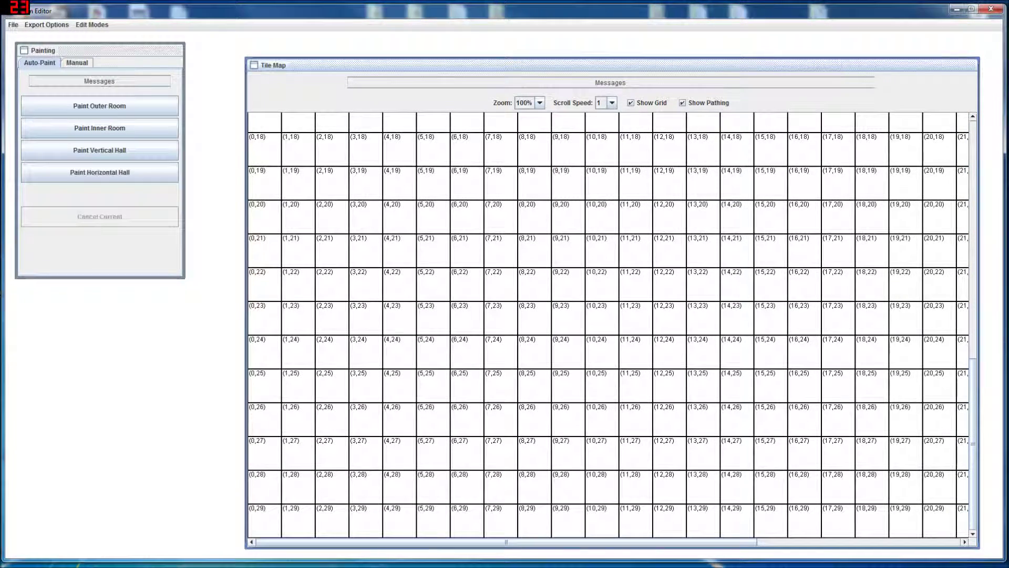
{"action": "scroll", "coordinate": [608, 325], "scroll_direction": "up", "scroll_amount": 10}
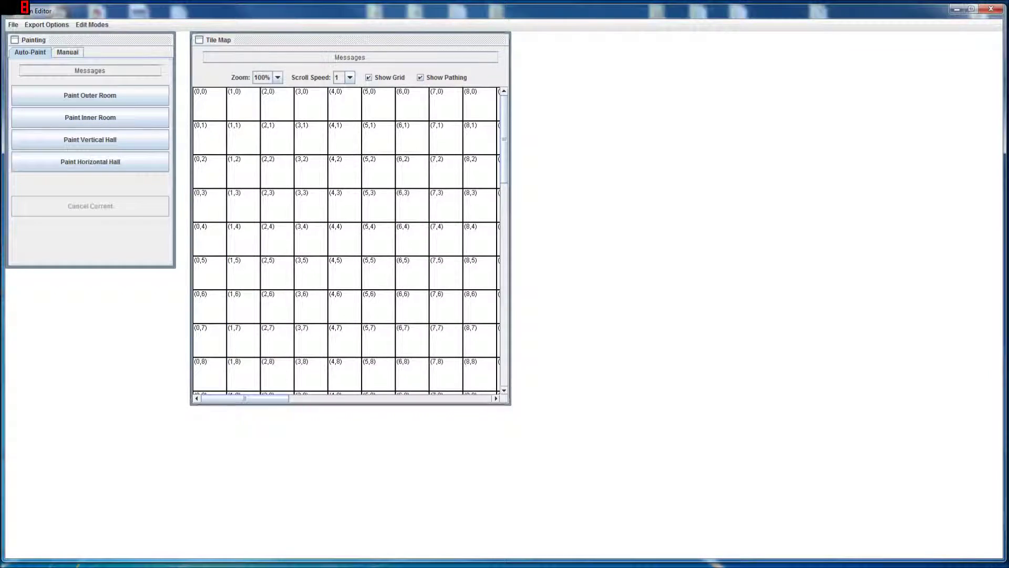
Offset the Tile Map and Painting windows from their default positions and enlarge the Tile Map to show columns 0 through 21
{"action": "left_click_drag", "start_coordinate": [351, 40], "coordinate": [404, 65]}
{"action": "left_click", "coordinate": [90, 40]}
{"action": "left_click_drag", "start_coordinate": [89, 40], "coordinate": [98, 50]}
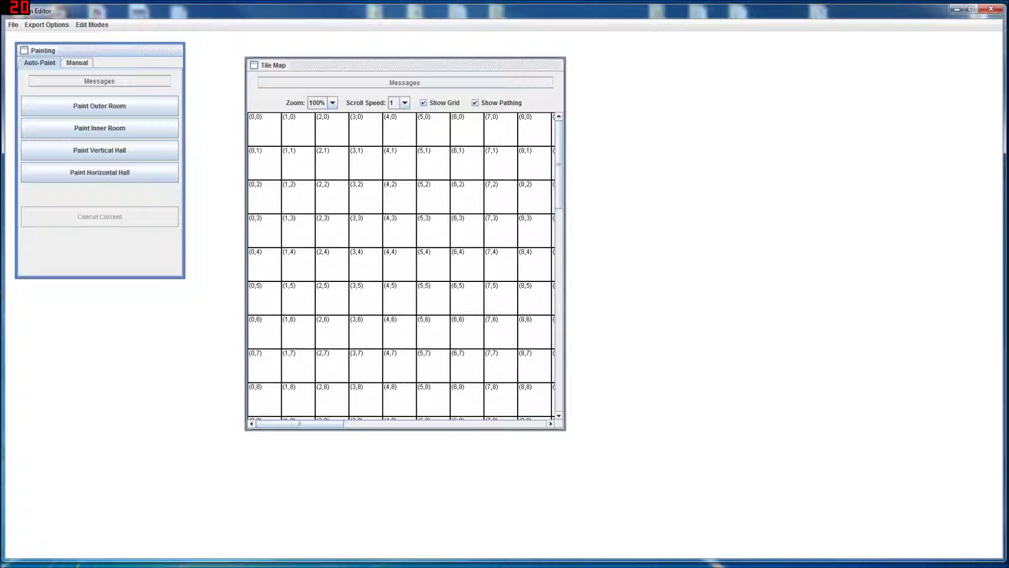
{"action": "left_click_drag", "start_coordinate": [564, 429], "coordinate": [979, 548]}
{"action": "left_click_drag", "start_coordinate": [973, 206], "coordinate": [973, 367]}
{"action": "scroll", "coordinate": [609, 326], "scroll_direction": "up", "scroll_amount": 5}
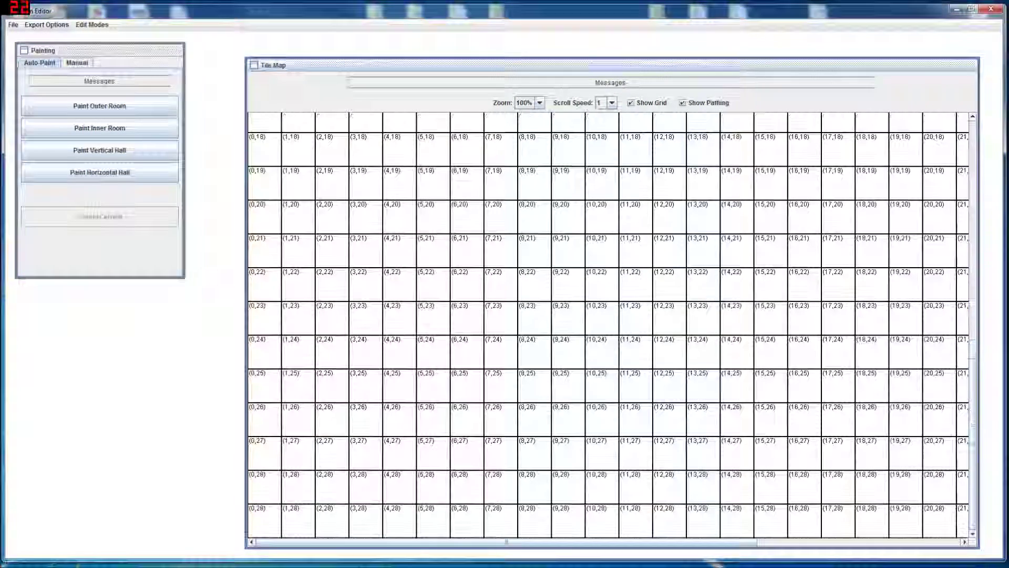
{"action": "scroll", "coordinate": [610, 326], "scroll_direction": "up", "scroll_amount": 8}
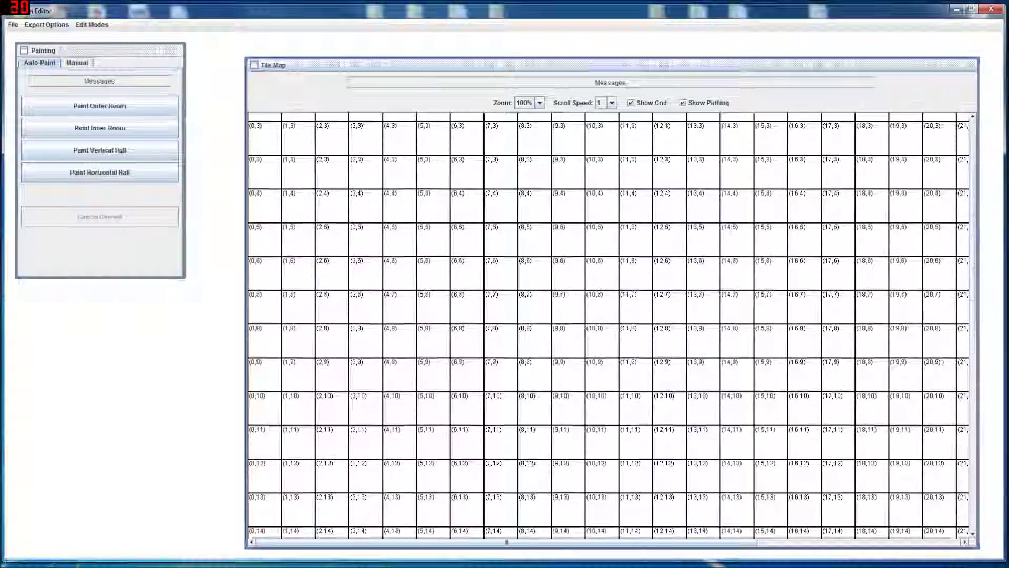